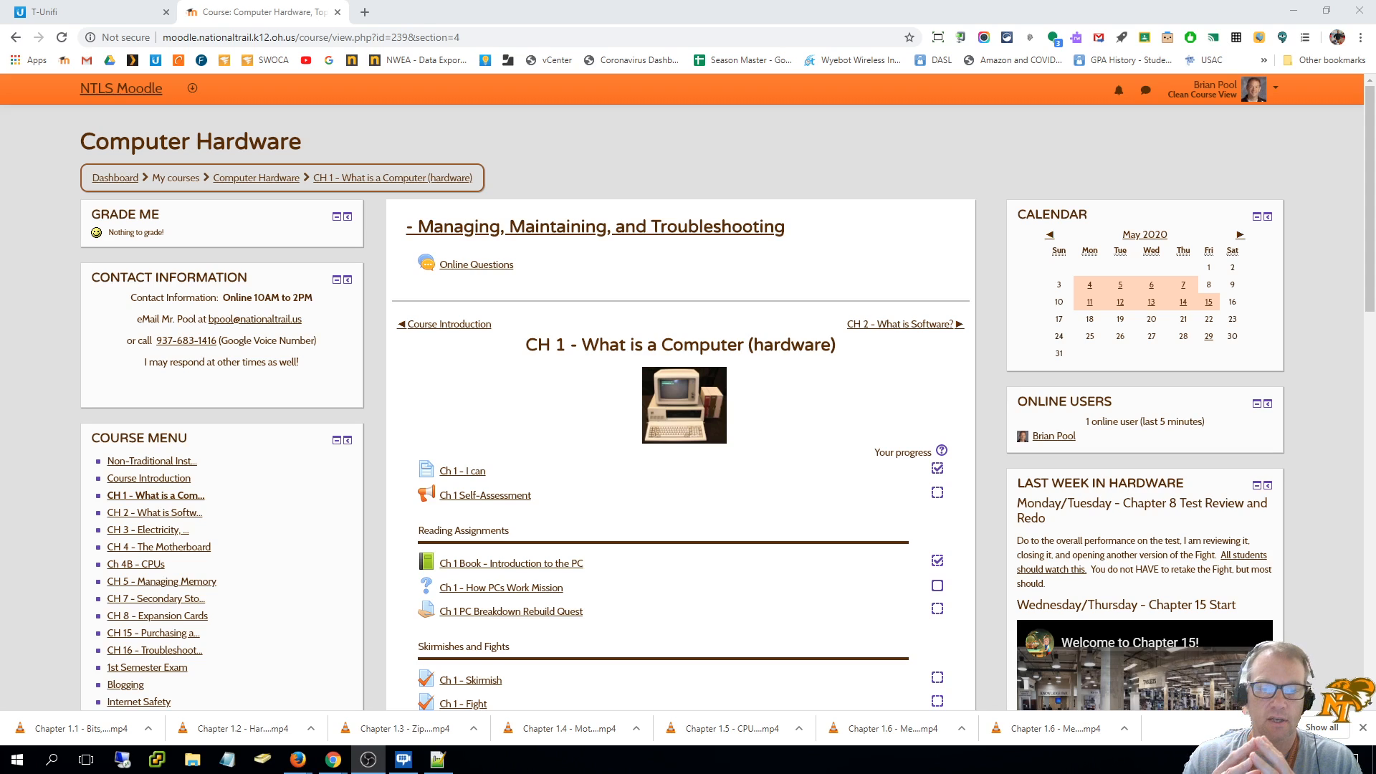
- Open Ch 1 Book - Introduction to the PC and look over its Intro to computer talk and Works Cited chapters
{"action": "scroll", "coordinate": [914, 372], "scroll_direction": "down", "scroll_amount": 3}
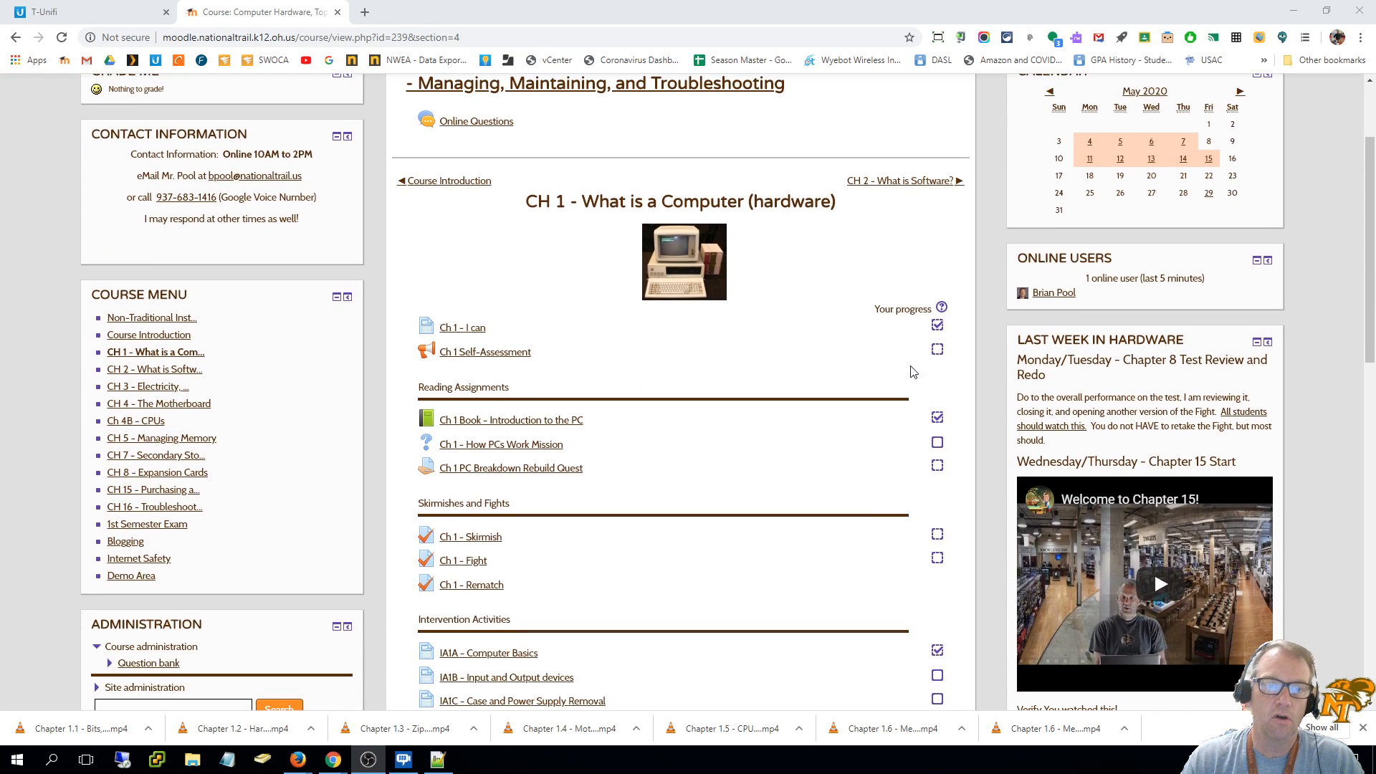
{"action": "scroll", "coordinate": [914, 372], "scroll_direction": "down", "scroll_amount": 1}
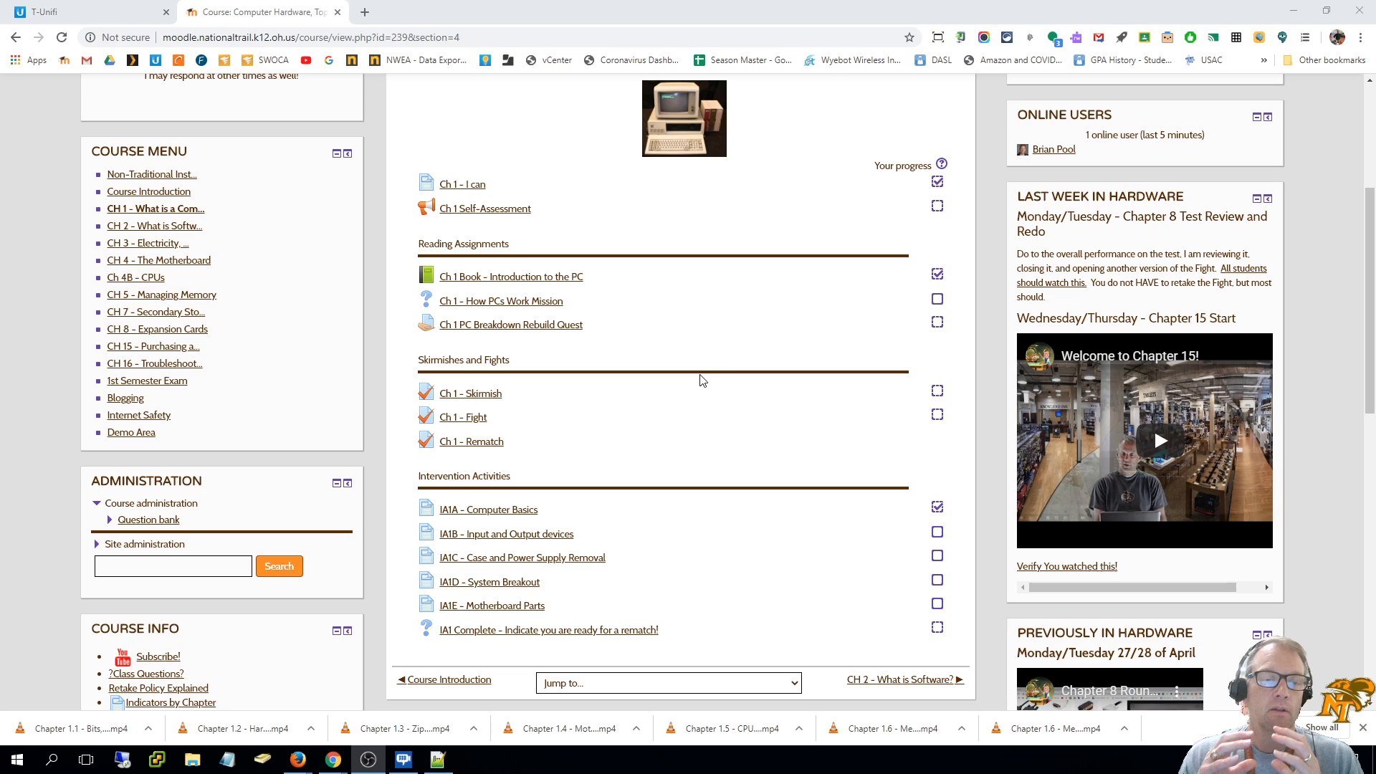
{"action": "left_click", "coordinate": [472, 279]}
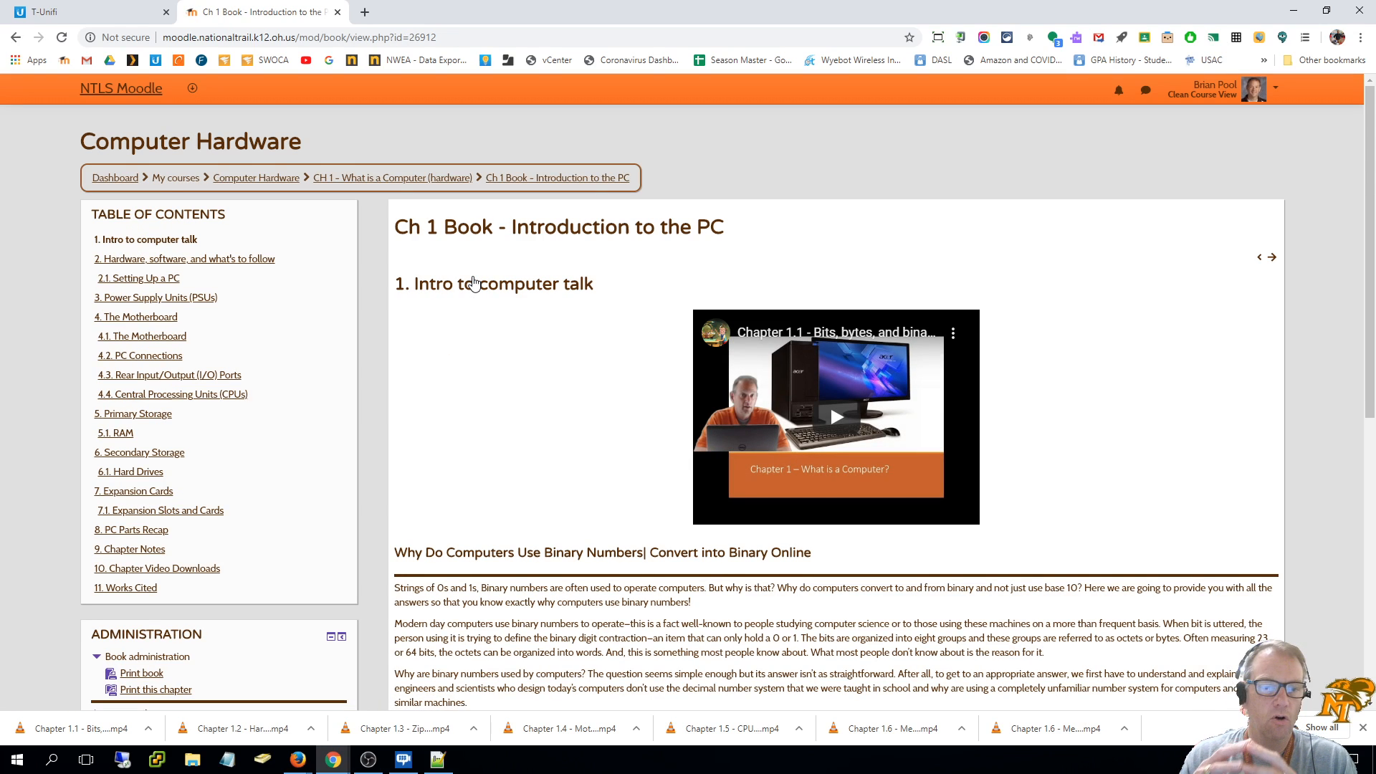
{"action": "scroll", "coordinate": [1107, 347], "scroll_direction": "down", "scroll_amount": 2}
{"action": "scroll", "coordinate": [1107, 347], "scroll_direction": "down", "scroll_amount": 6}
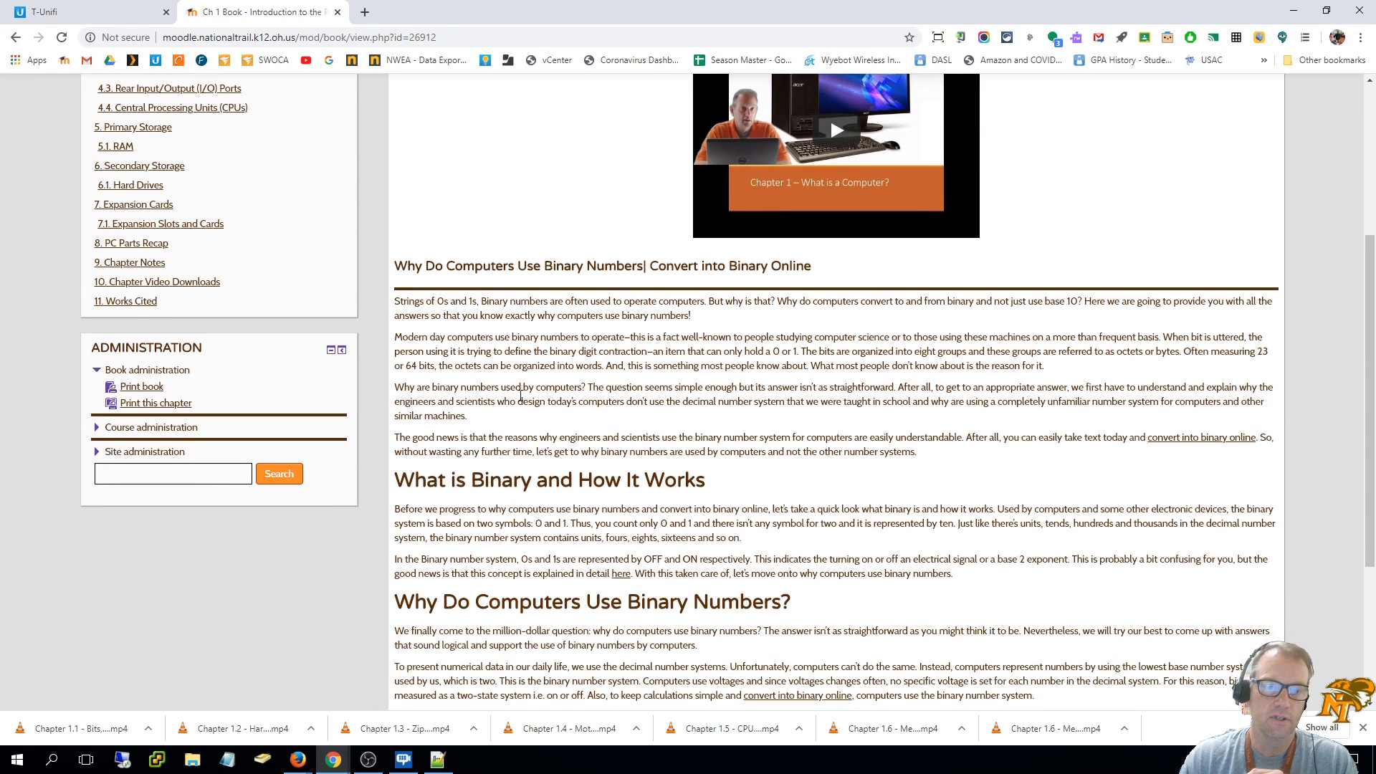
{"action": "scroll", "coordinate": [625, 482], "scroll_direction": "up", "scroll_amount": 6}
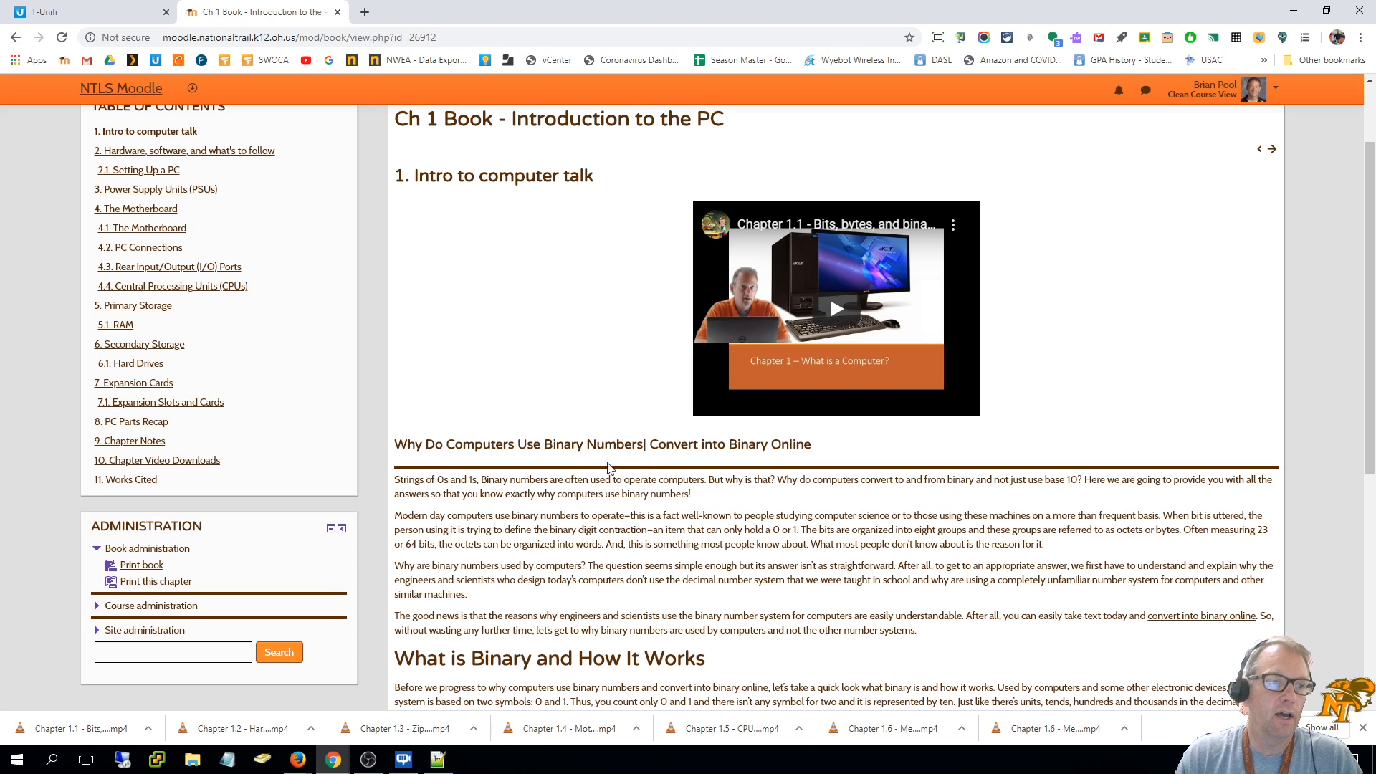
{"action": "scroll", "coordinate": [812, 558], "scroll_direction": "up", "scroll_amount": 1}
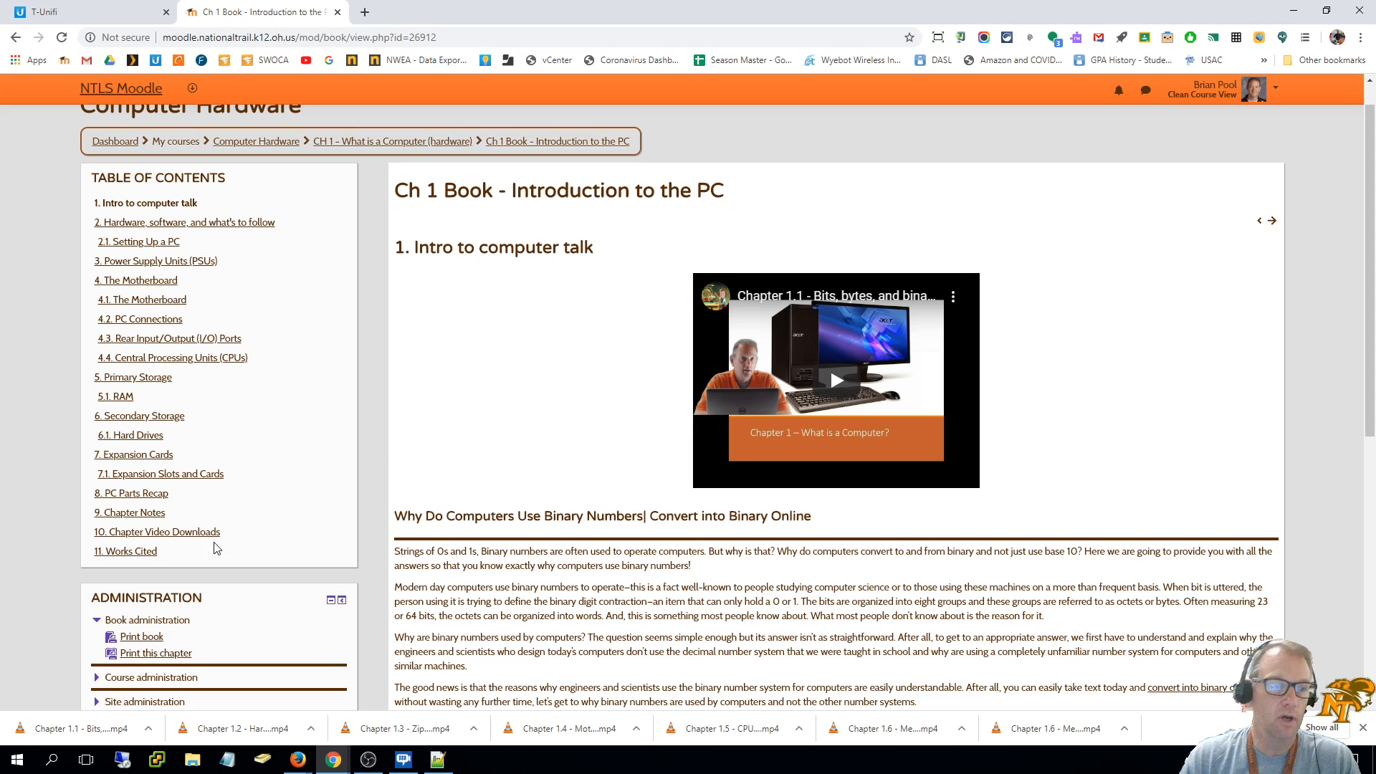
{"action": "left_click", "coordinate": [112, 558]}
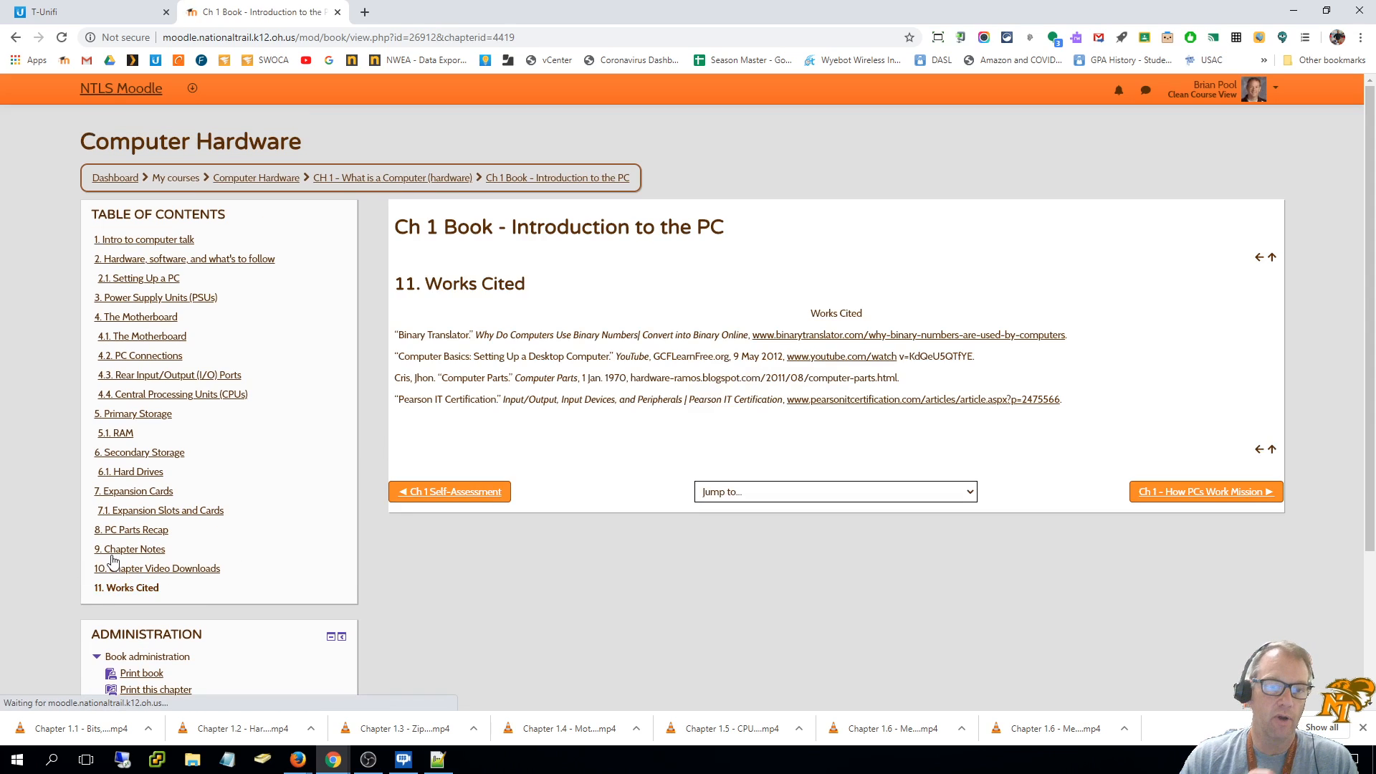
{"action": "left_click", "coordinate": [139, 242]}
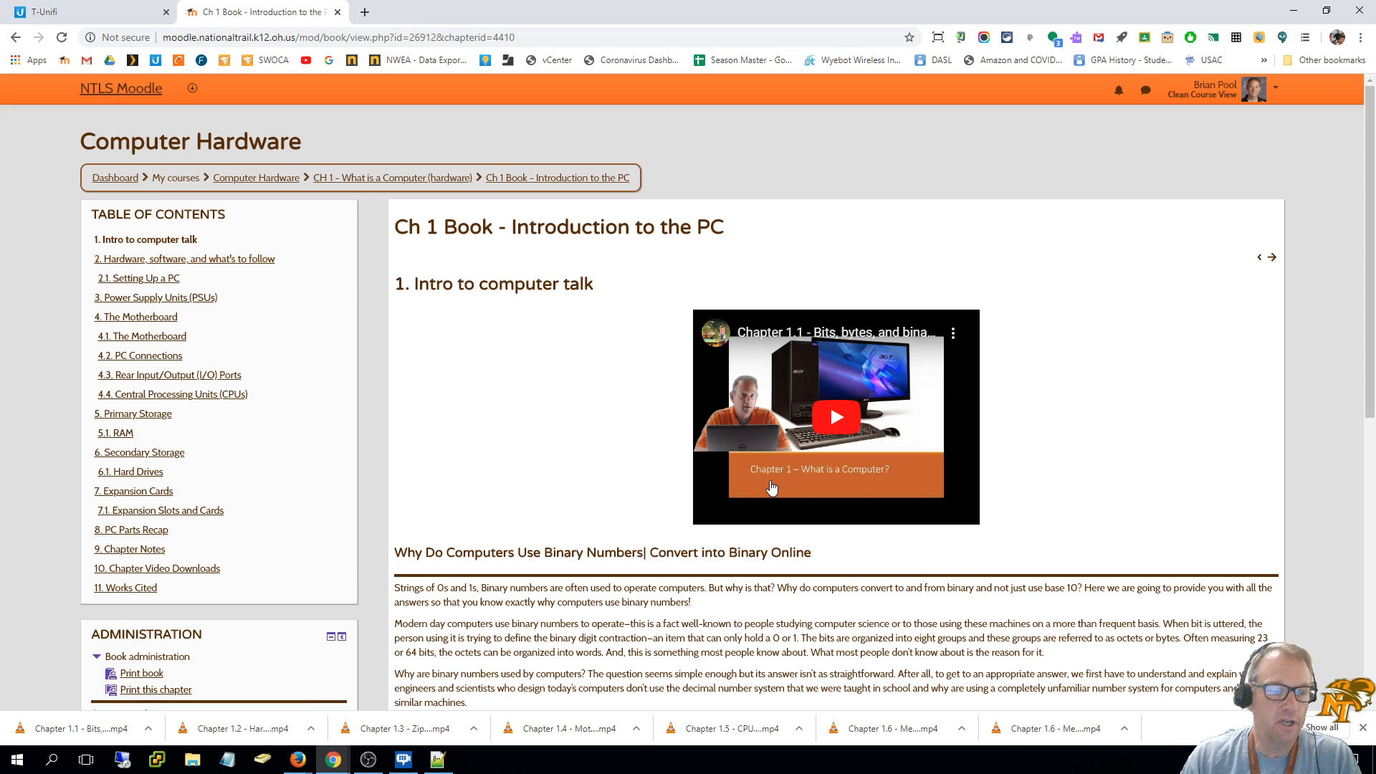
- Open the printable version of the whole book, look through it including The Motherboard chapter, and close it
{"action": "scroll", "coordinate": [771, 493], "scroll_direction": "down", "scroll_amount": 1}
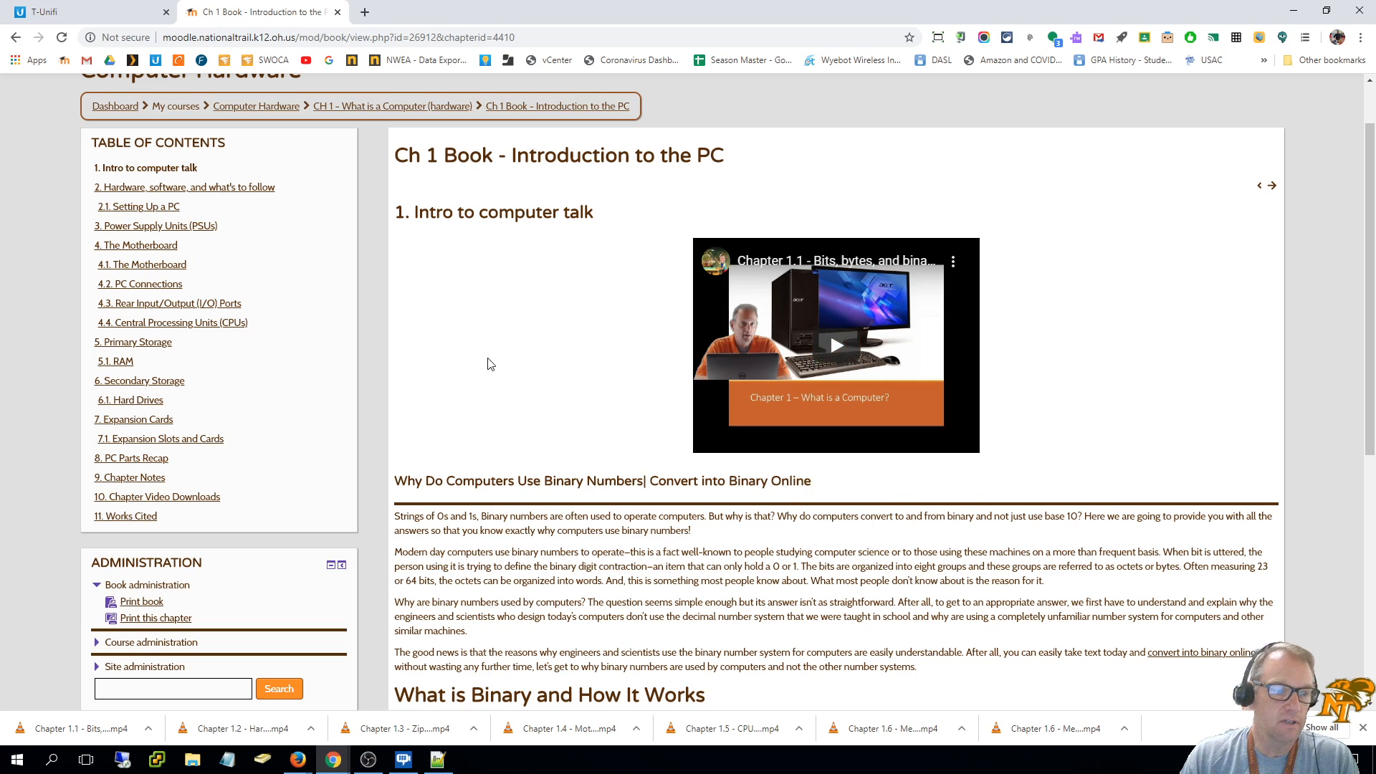
{"action": "scroll", "coordinate": [344, 412], "scroll_direction": "down", "scroll_amount": 1}
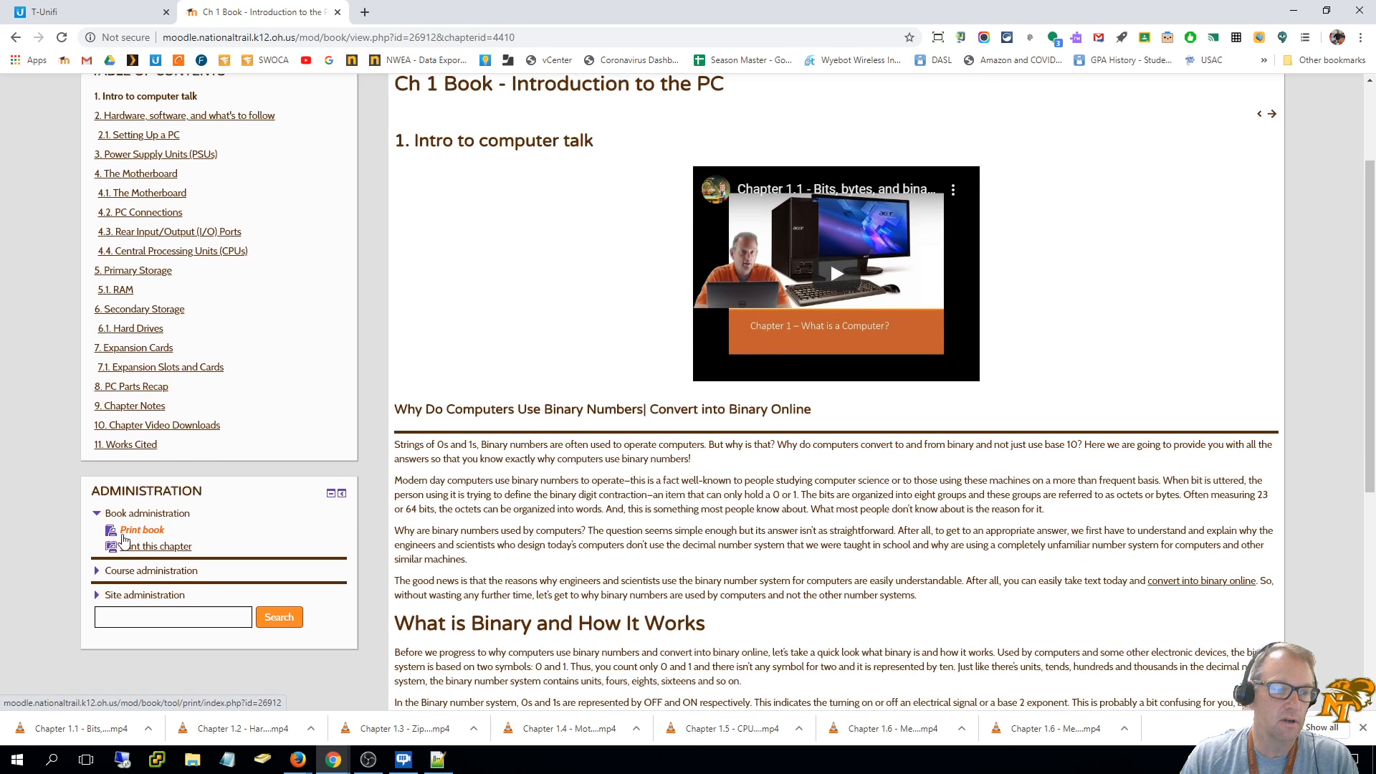
{"action": "left_click", "coordinate": [141, 534]}
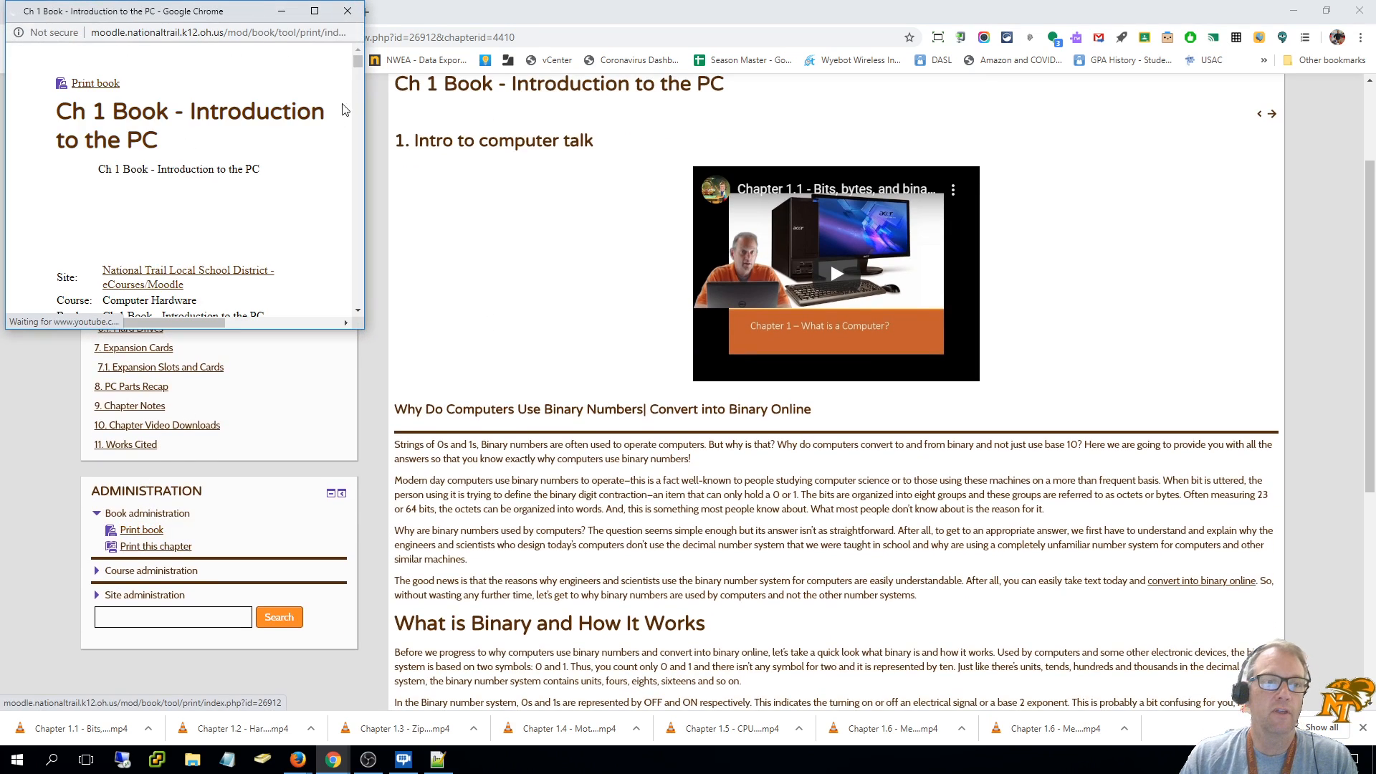
{"action": "scroll", "coordinate": [1032, 405], "scroll_direction": "down", "scroll_amount": 11}
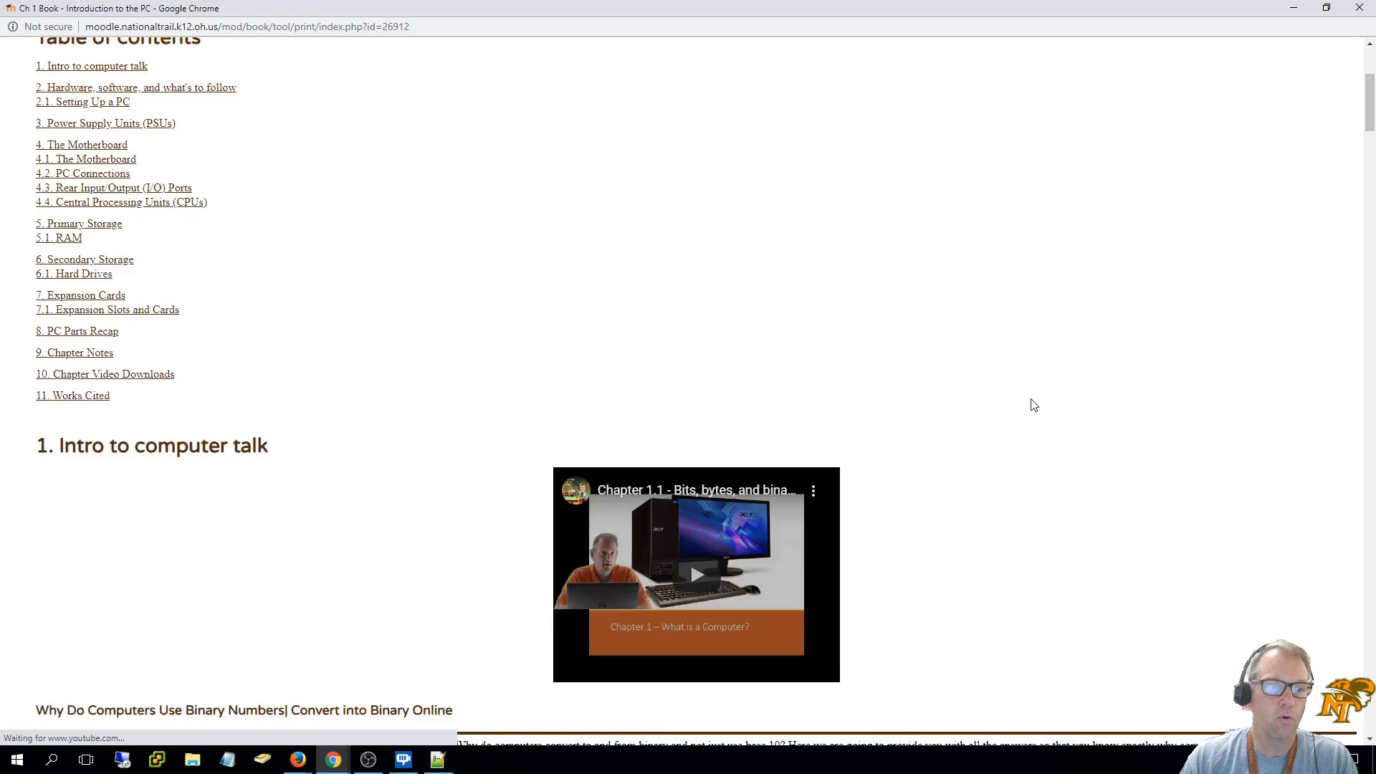
{"action": "scroll", "coordinate": [1036, 410], "scroll_direction": "down", "scroll_amount": 20}
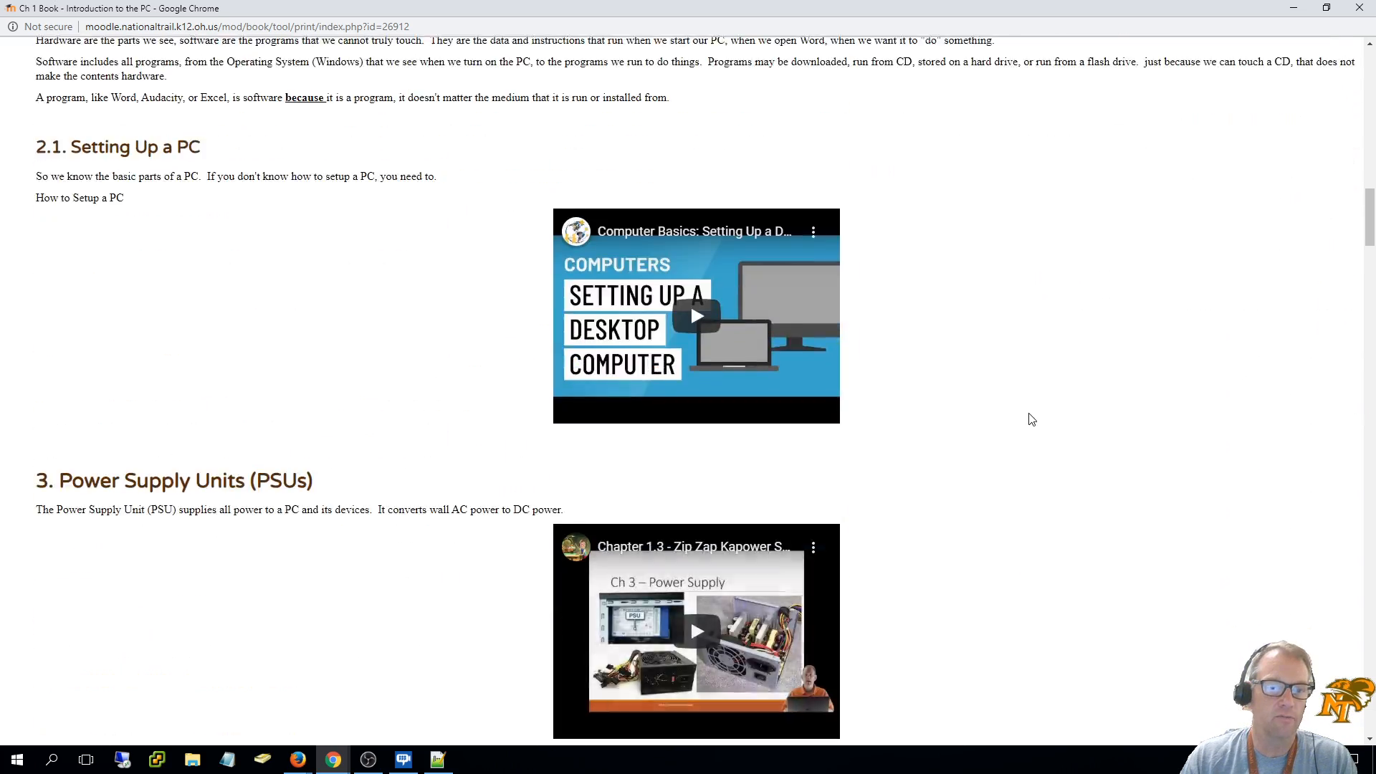
{"action": "scroll", "coordinate": [1021, 430], "scroll_direction": "down", "scroll_amount": 7}
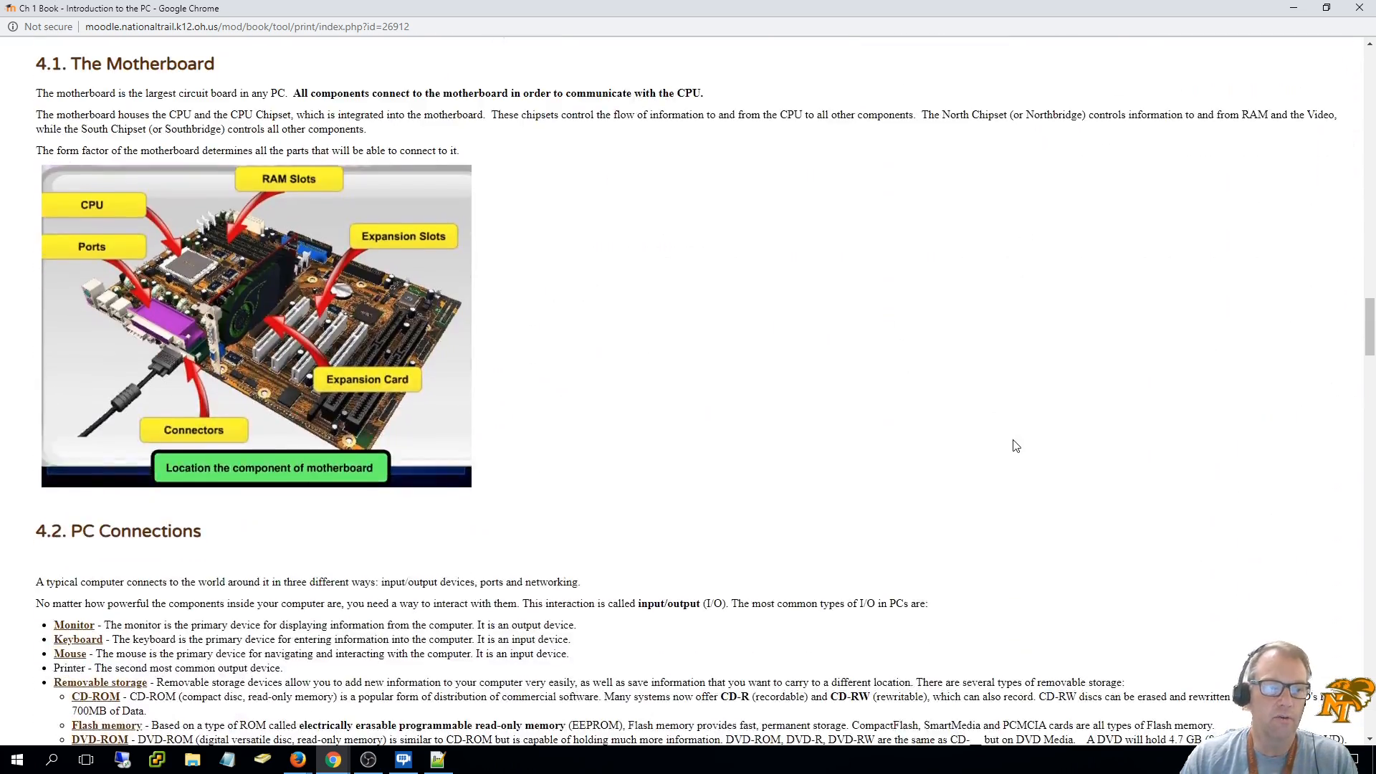
{"action": "scroll", "coordinate": [1014, 444], "scroll_direction": "up", "scroll_amount": 14}
{"action": "scroll", "coordinate": [1011, 443], "scroll_direction": "up", "scroll_amount": 20}
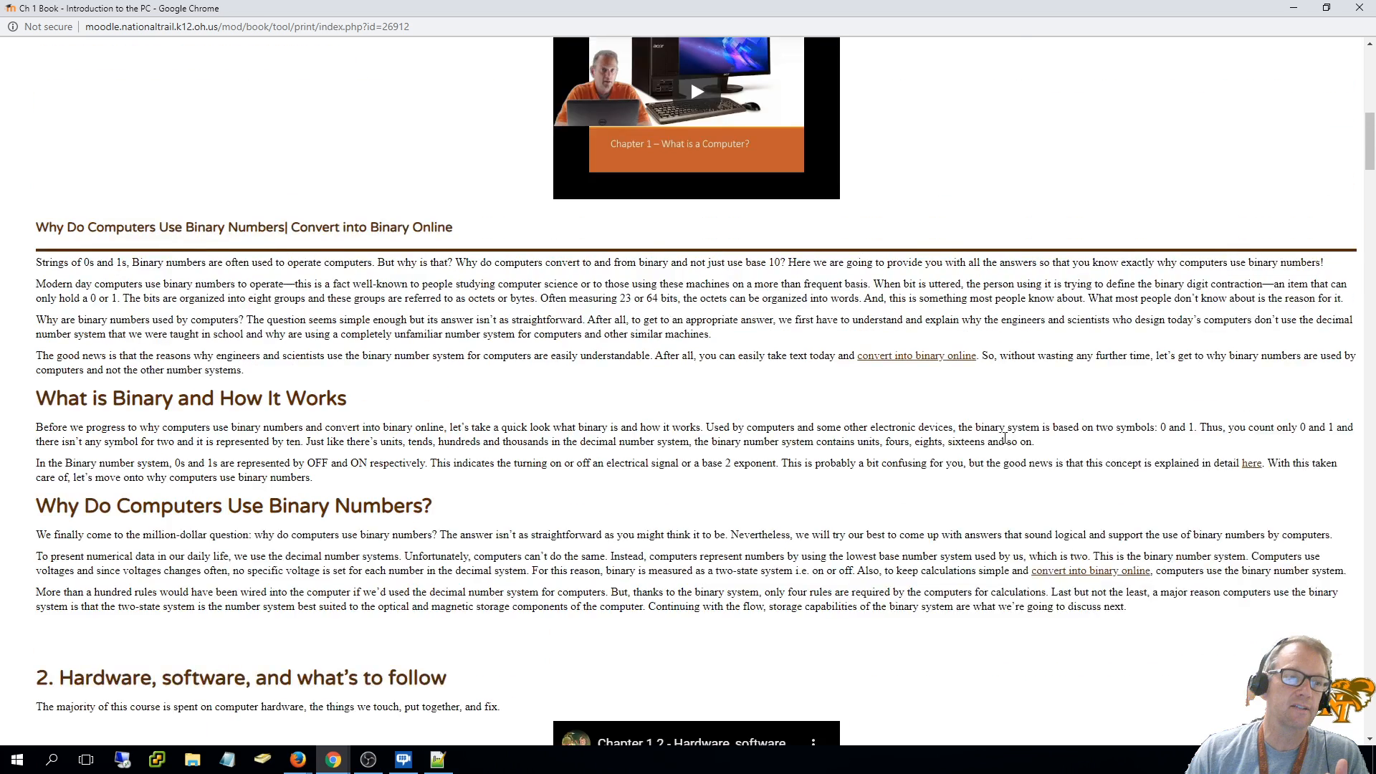
{"action": "scroll", "coordinate": [403, 321], "scroll_direction": "down", "scroll_amount": 2}
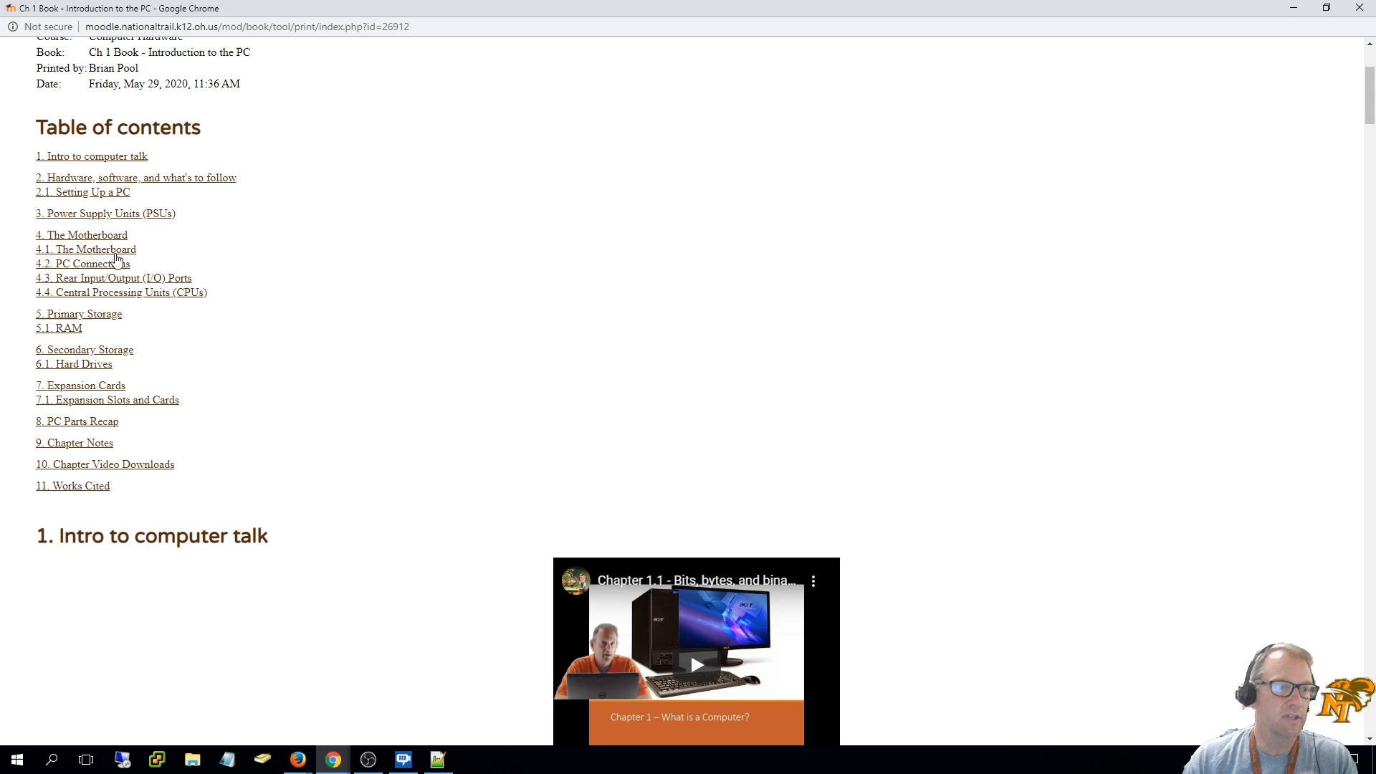
{"action": "left_click", "coordinate": [101, 237]}
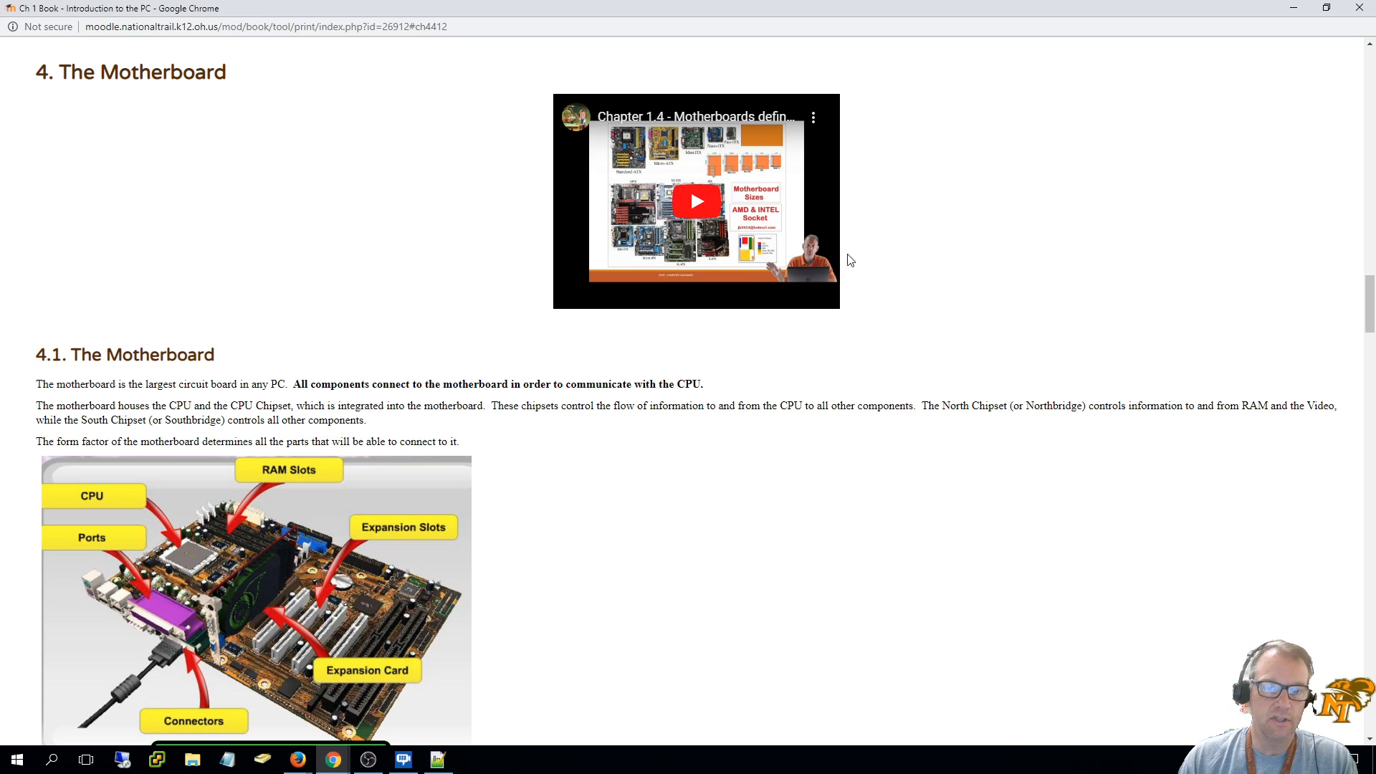
{"action": "left_click", "coordinate": [1360, 7]}
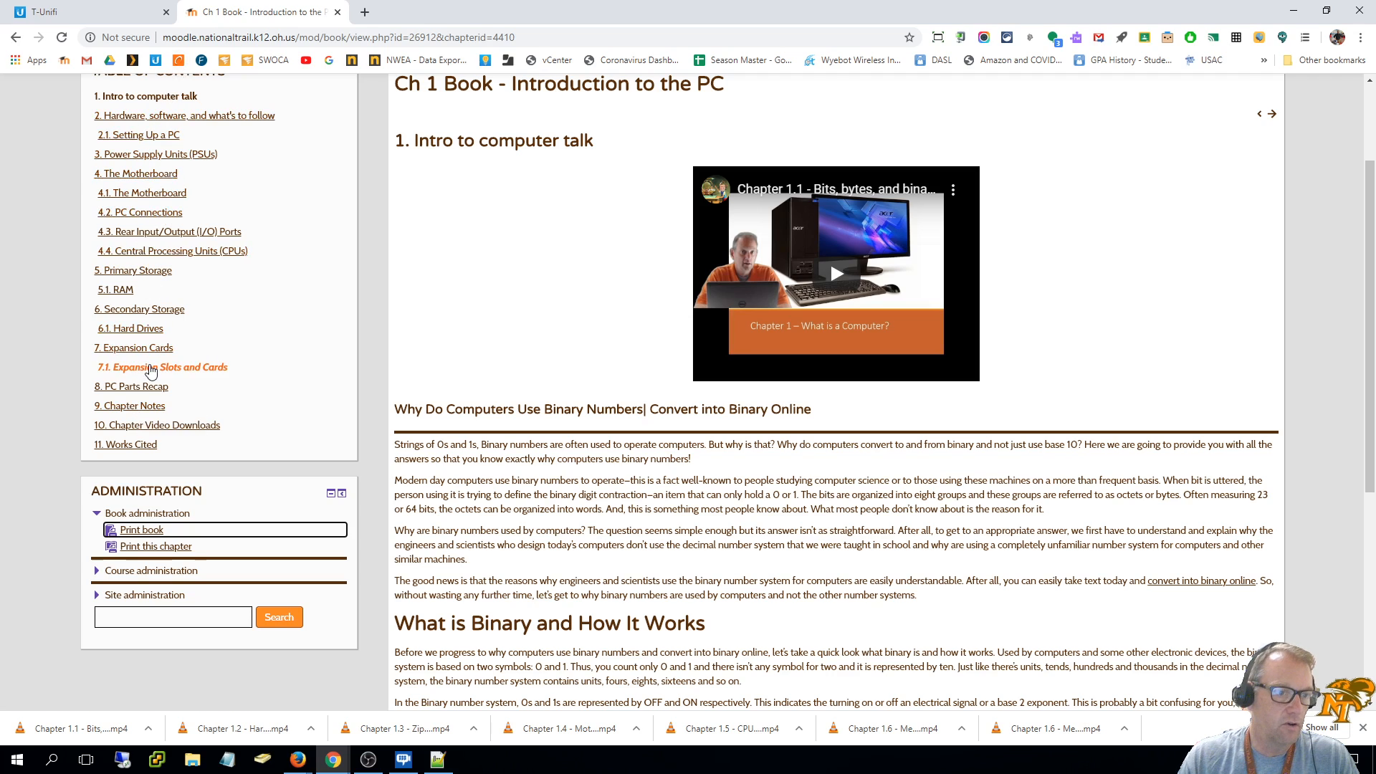
- View the shared Google Drive folder linked in the Chapter Video Downloads chapter, and return to the book
{"action": "left_click", "coordinate": [124, 425]}
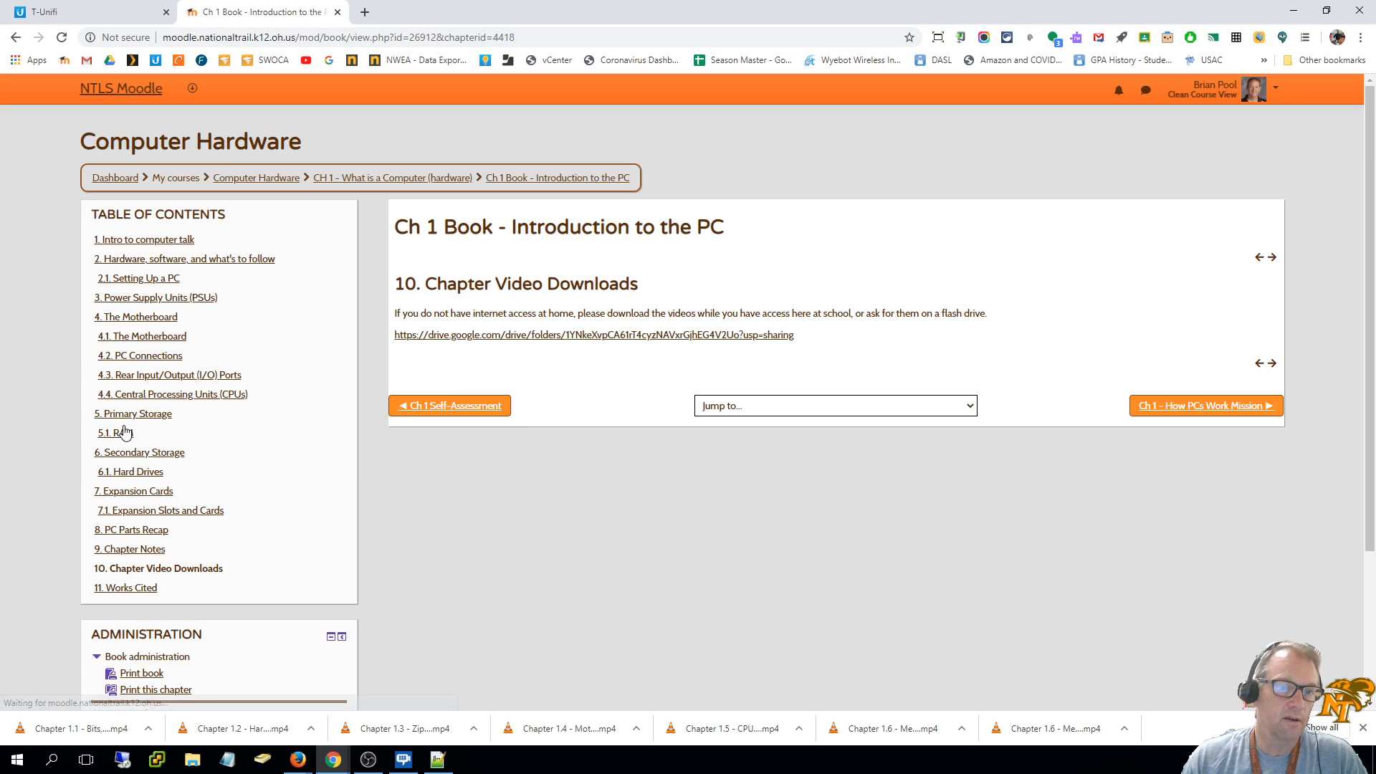
{"action": "left_click", "coordinate": [632, 339]}
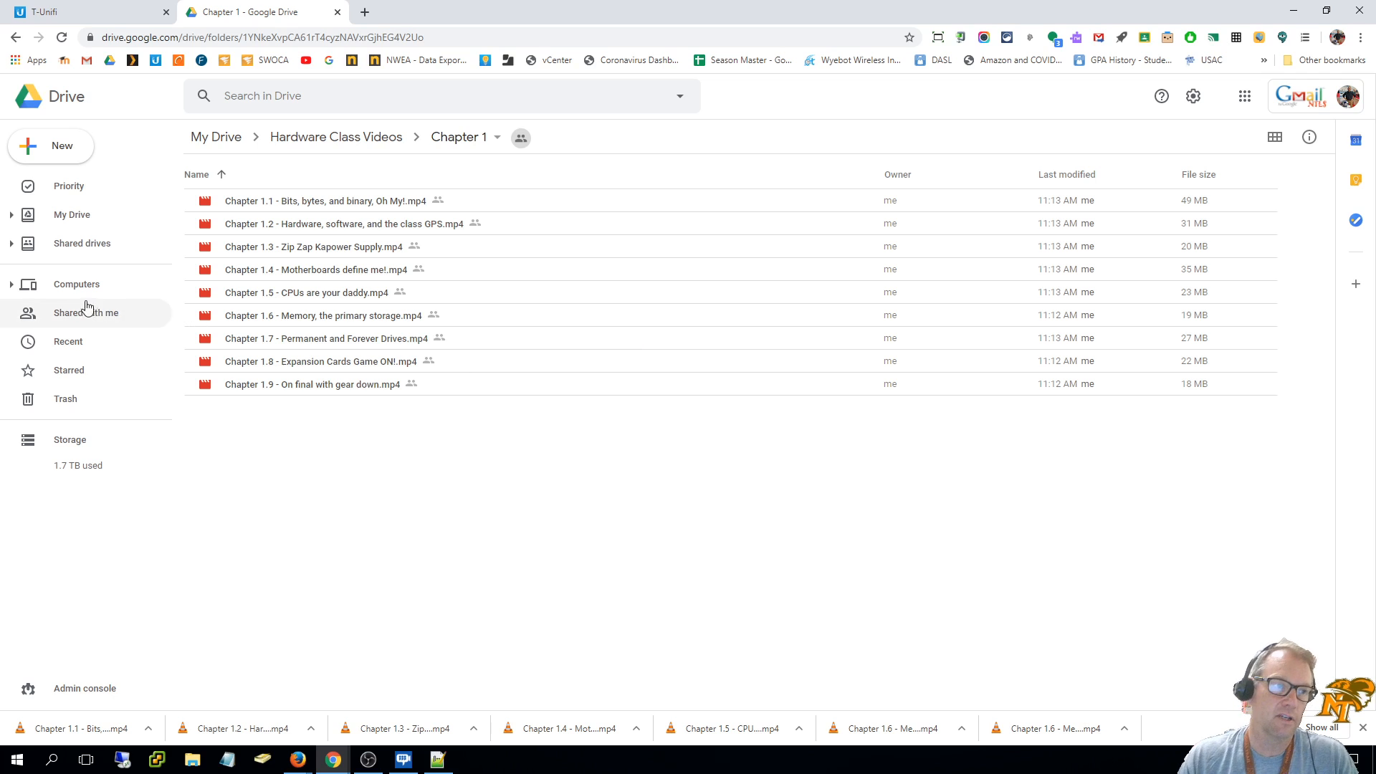
{"action": "left_click", "coordinate": [15, 36]}
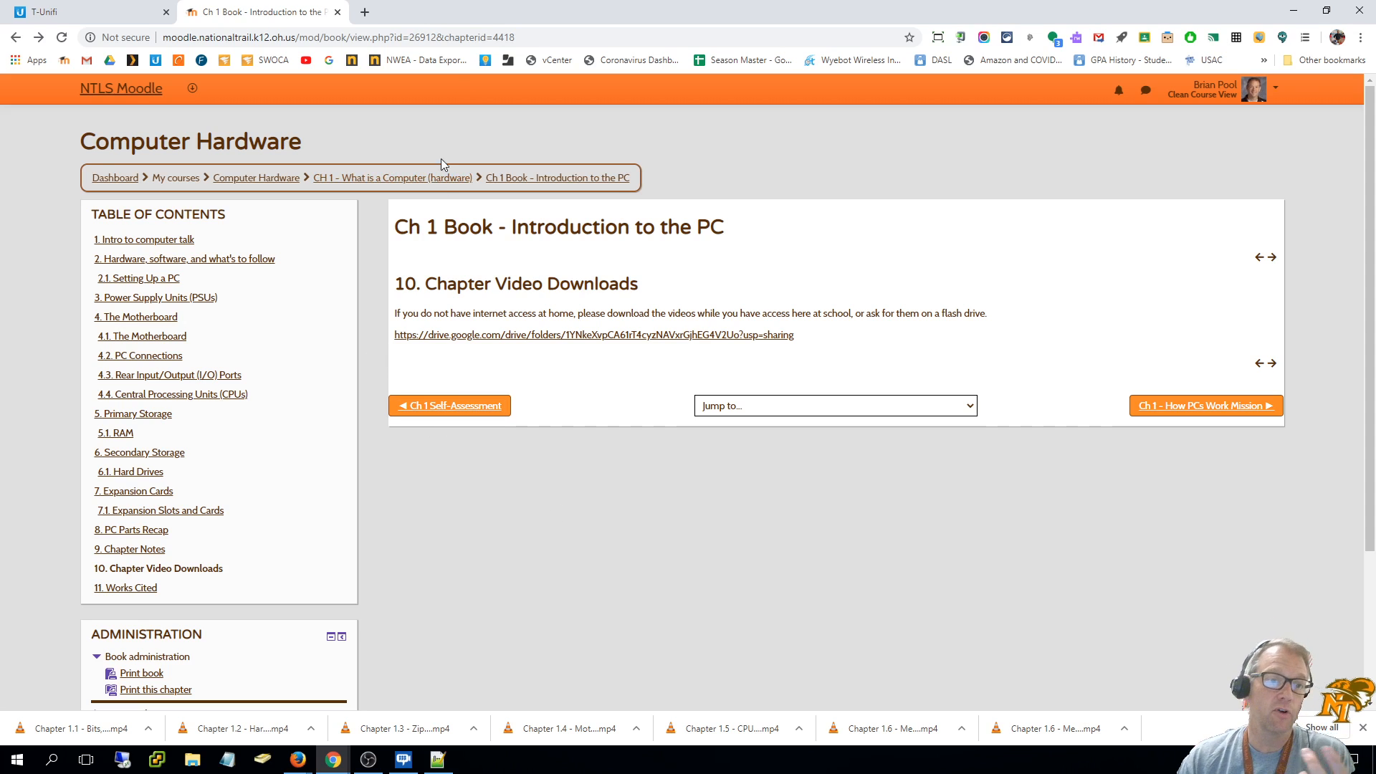
- Go back to the CH 1 - What is a Computer (hardware) section and reopen its Ch 1 Book
{"action": "left_click", "coordinate": [442, 180]}
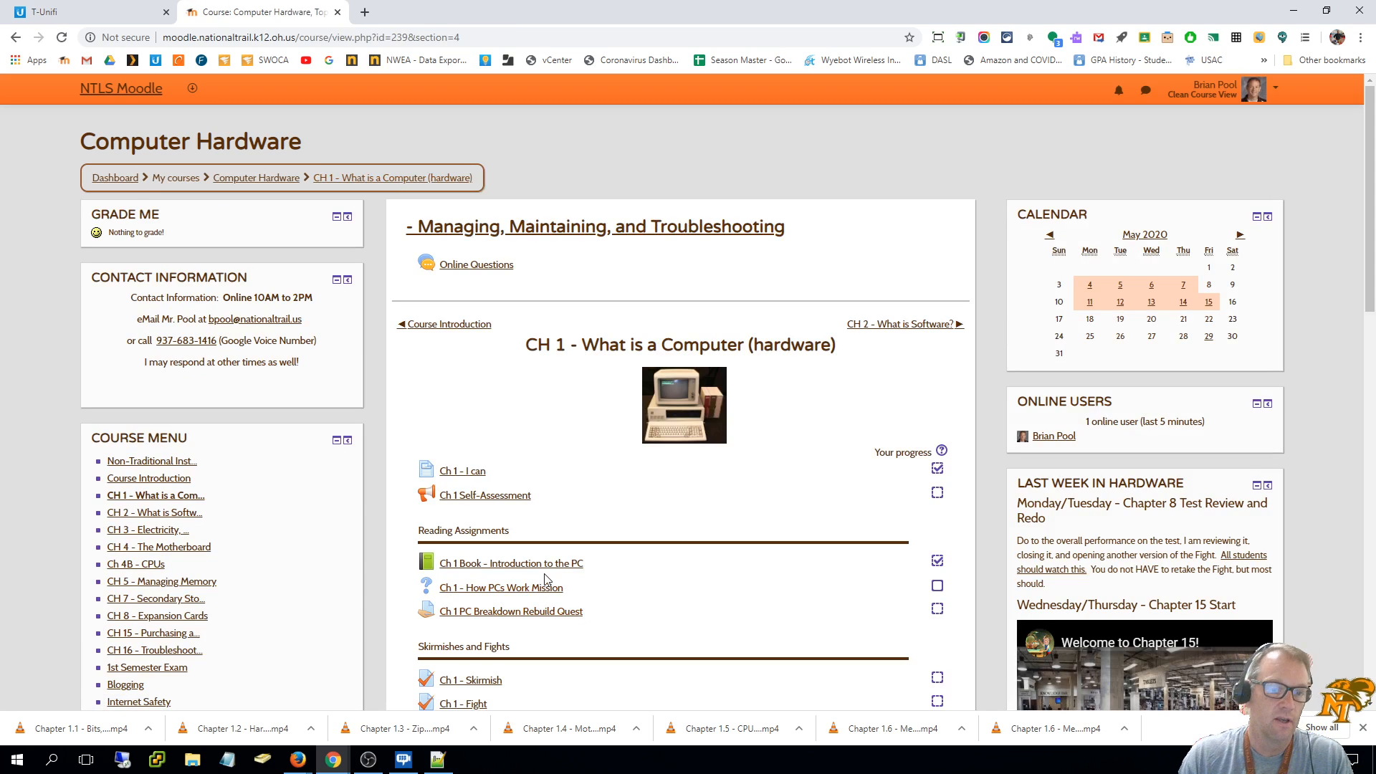
{"action": "left_click", "coordinate": [544, 564]}
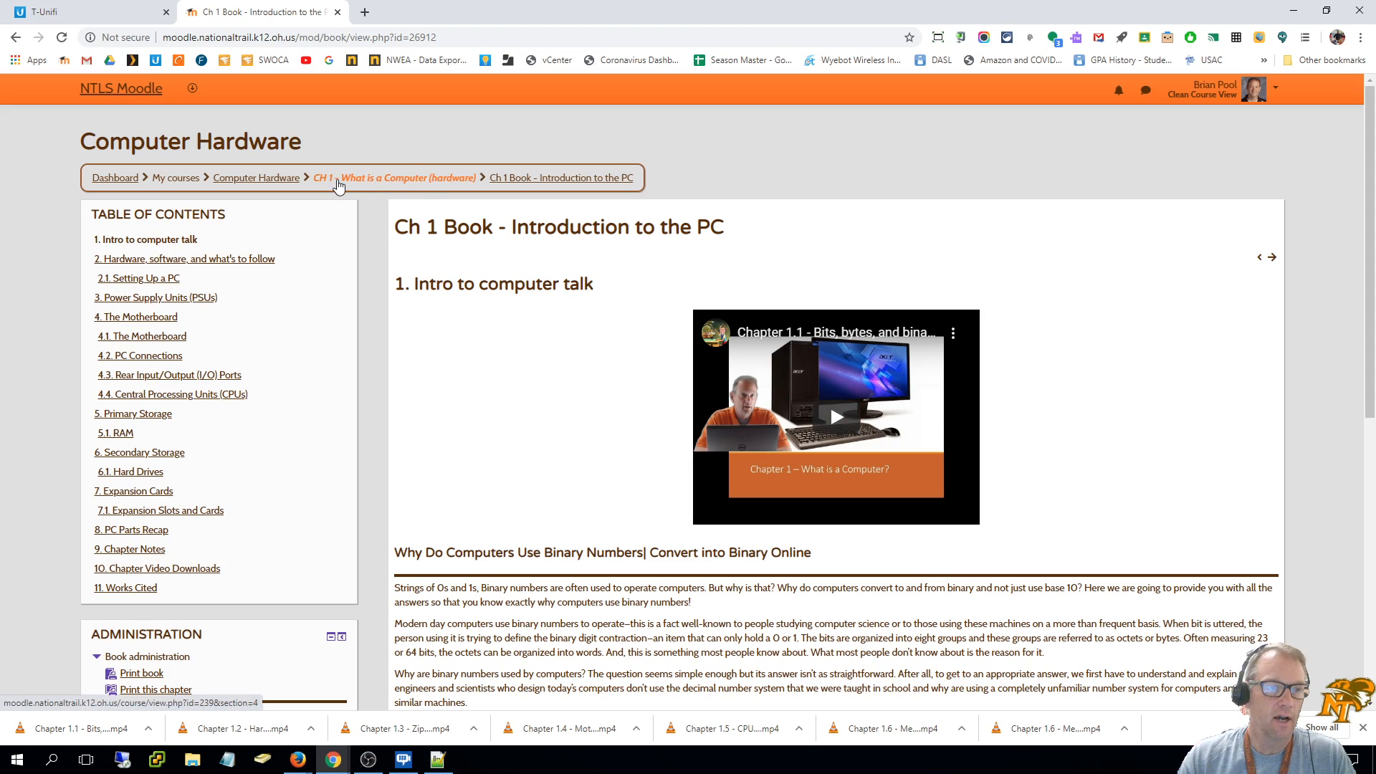
- Go to the Computer Hardware course main page and turn editing on
{"action": "left_click", "coordinate": [275, 180]}
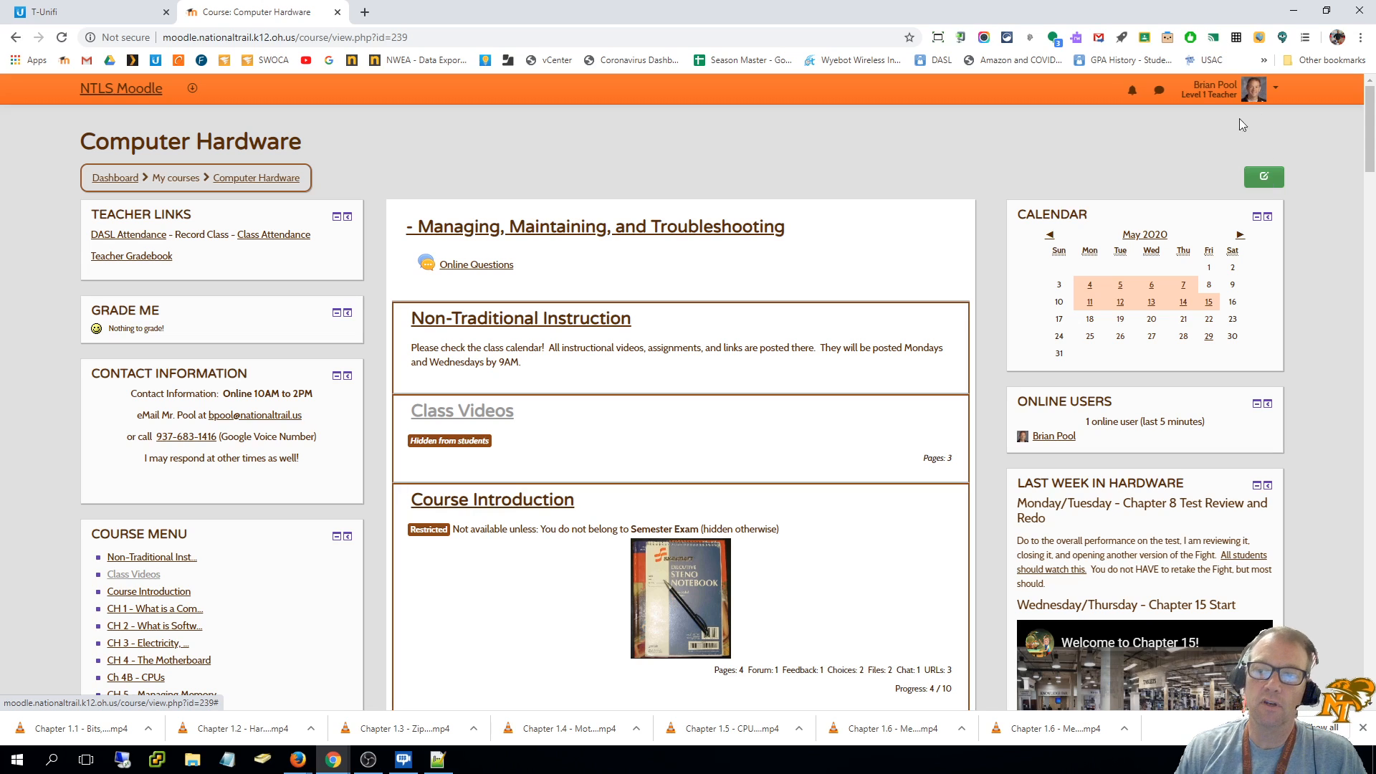
{"action": "left_click", "coordinate": [1261, 185]}
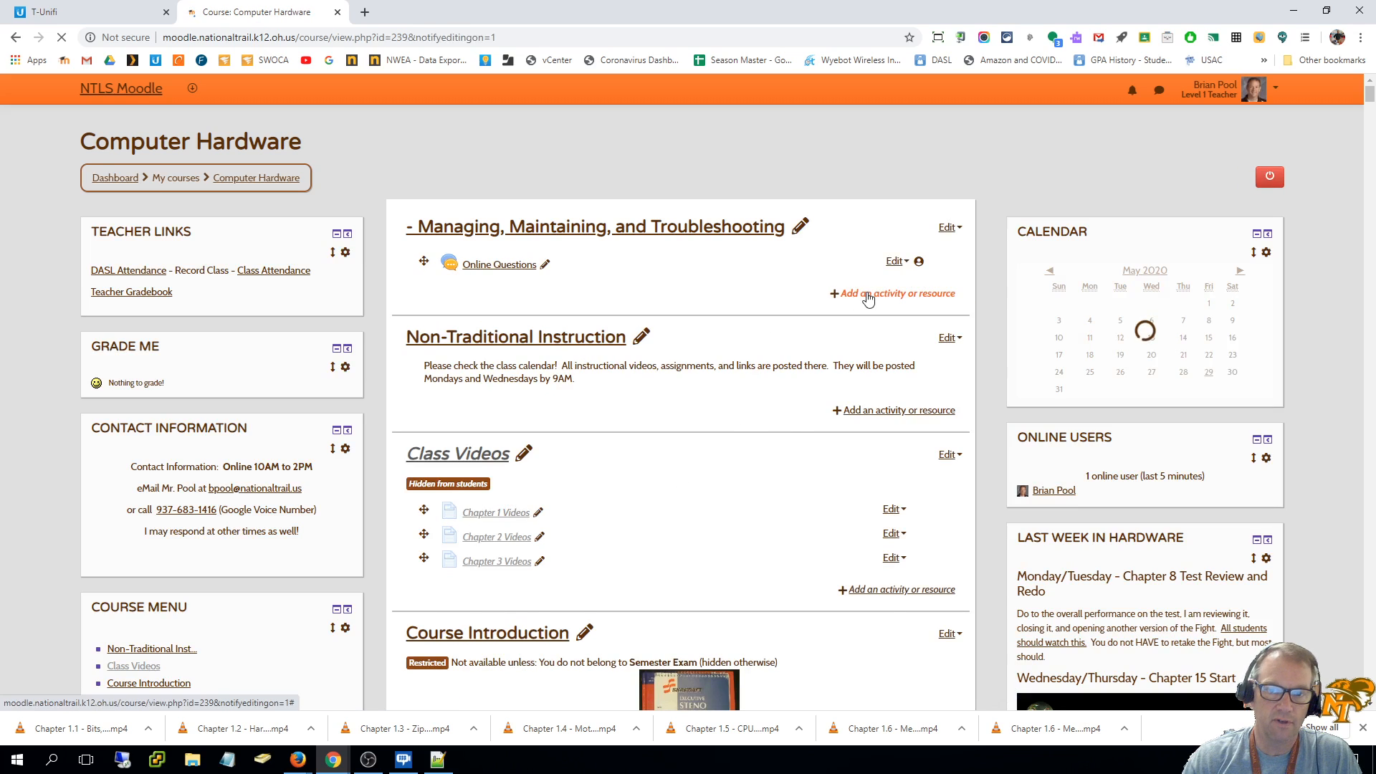
- Add a new Book resource to the Managing, Maintaining, and Troubleshooting section of the course
{"action": "left_click", "coordinate": [868, 298]}
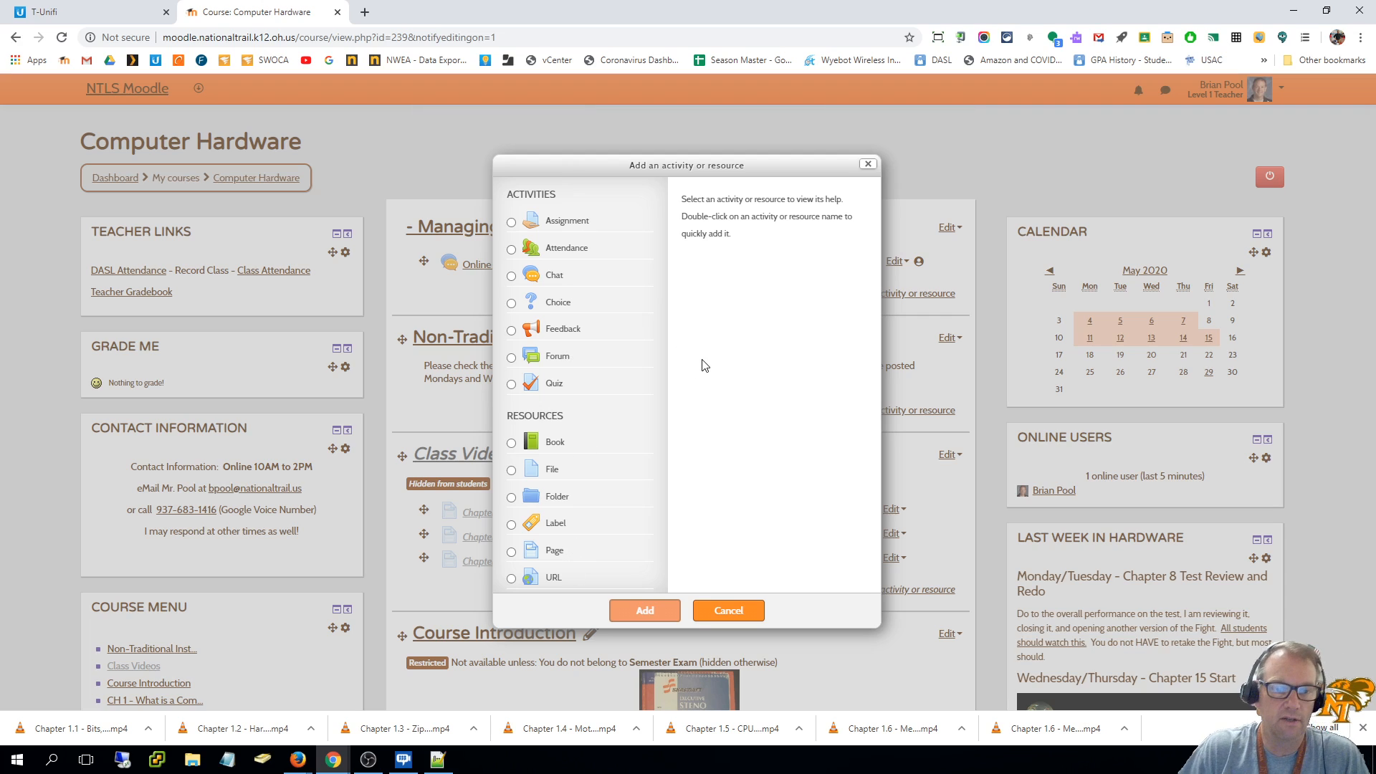
{"action": "left_click", "coordinate": [513, 444]}
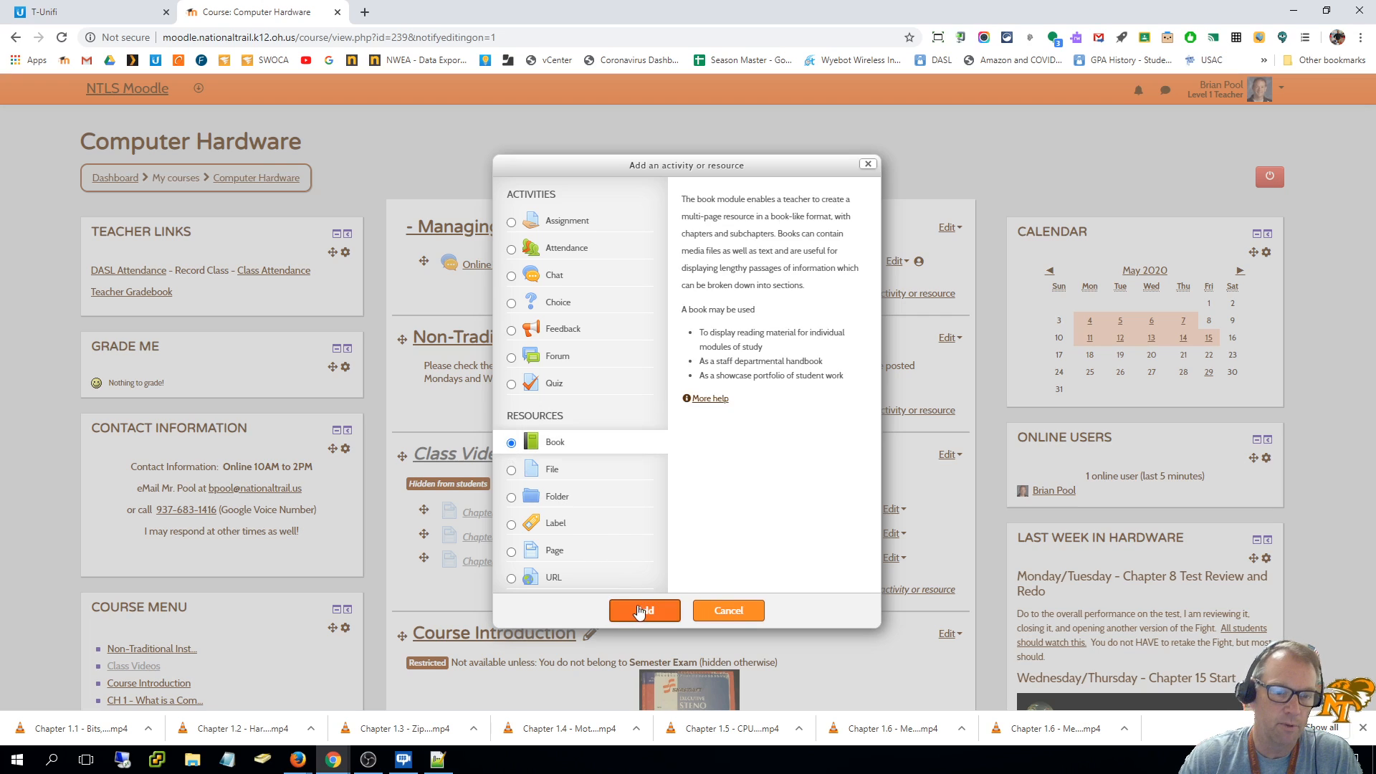
{"action": "left_click", "coordinate": [640, 611]}
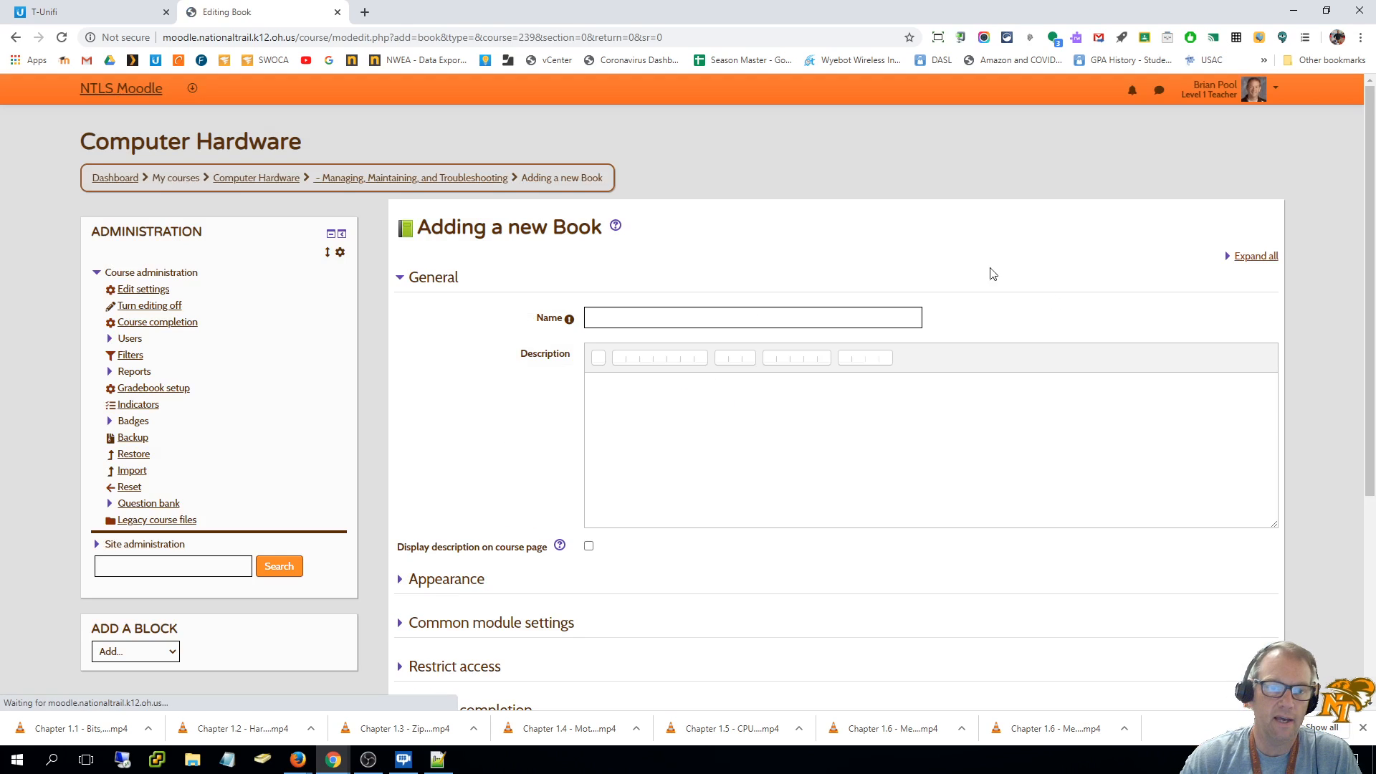
- Name the new book Introduction to Hardware Class
{"action": "left_click", "coordinate": [662, 317]}
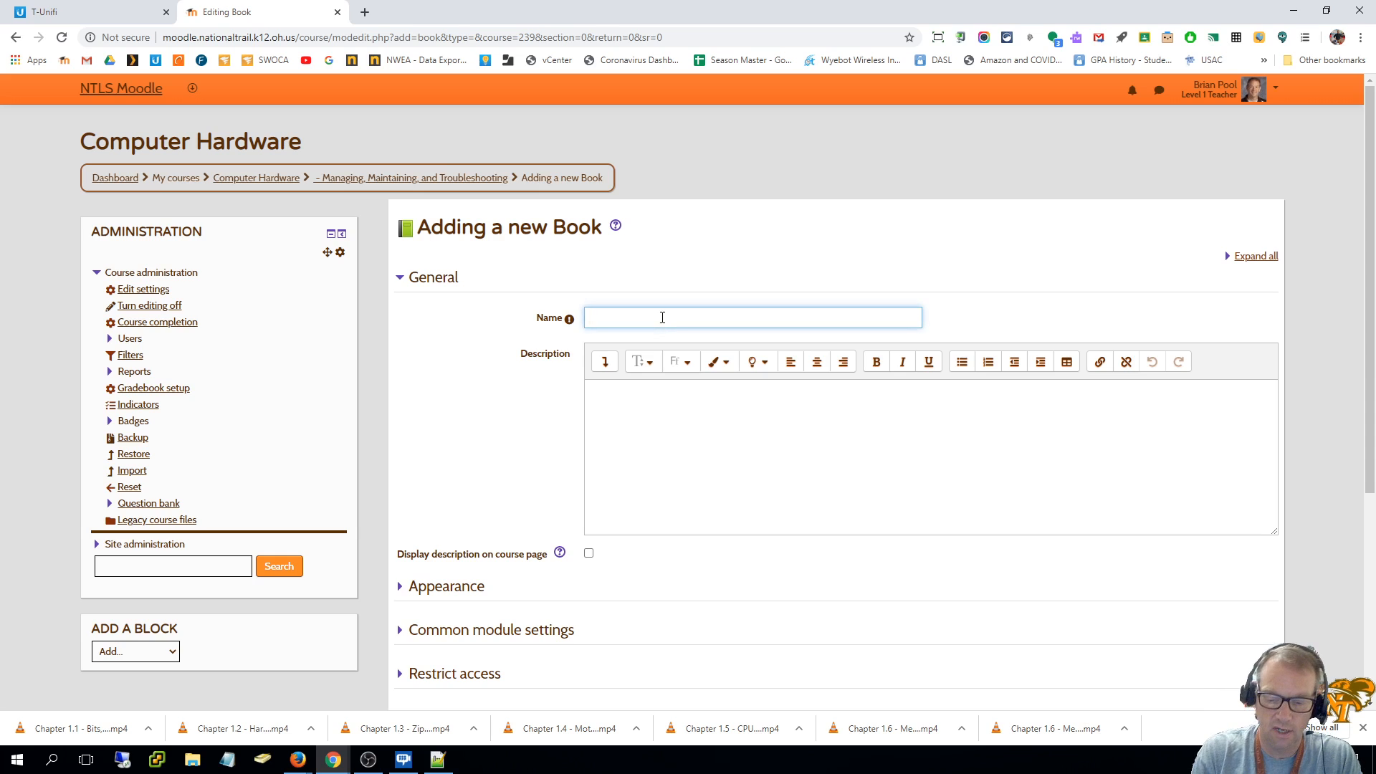
{"action": "type", "text": "Introductio"}
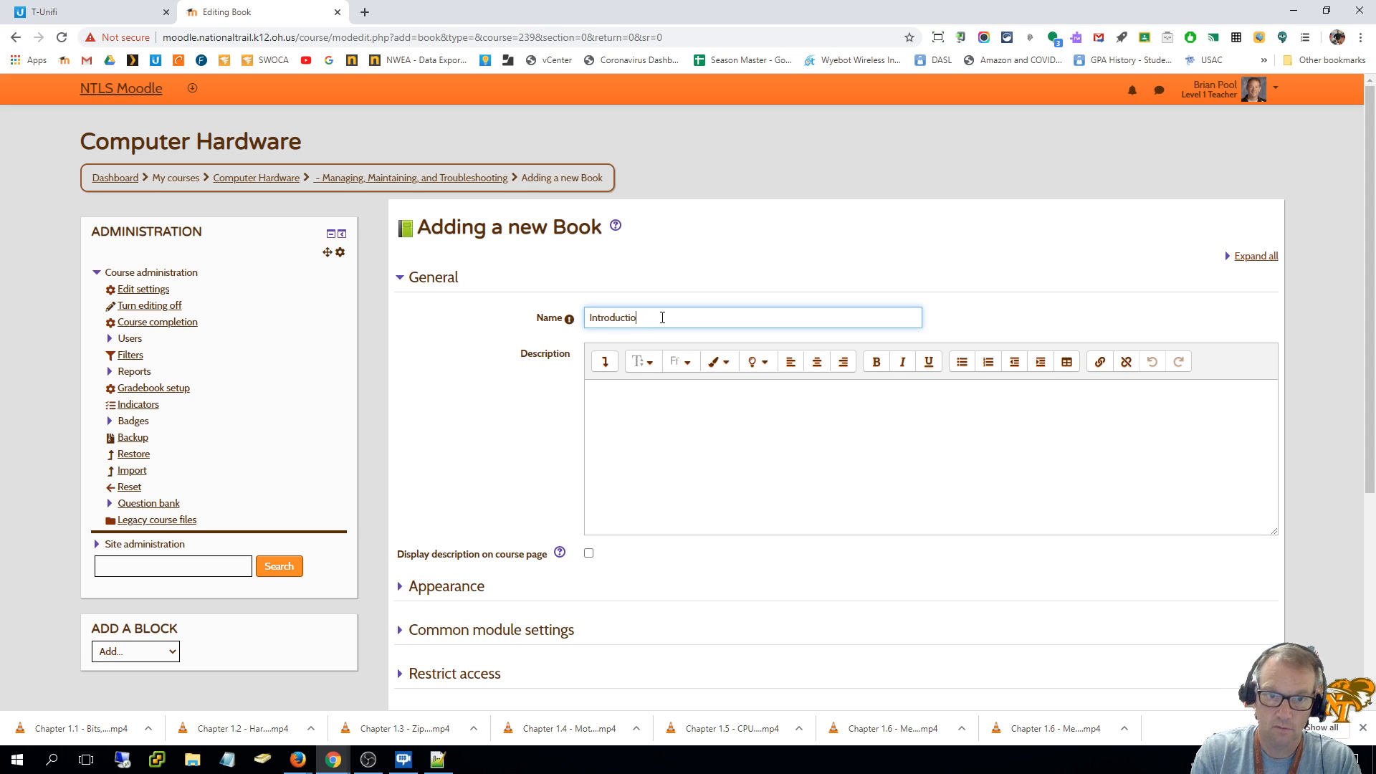
{"action": "type", "text": "n to Ha"}
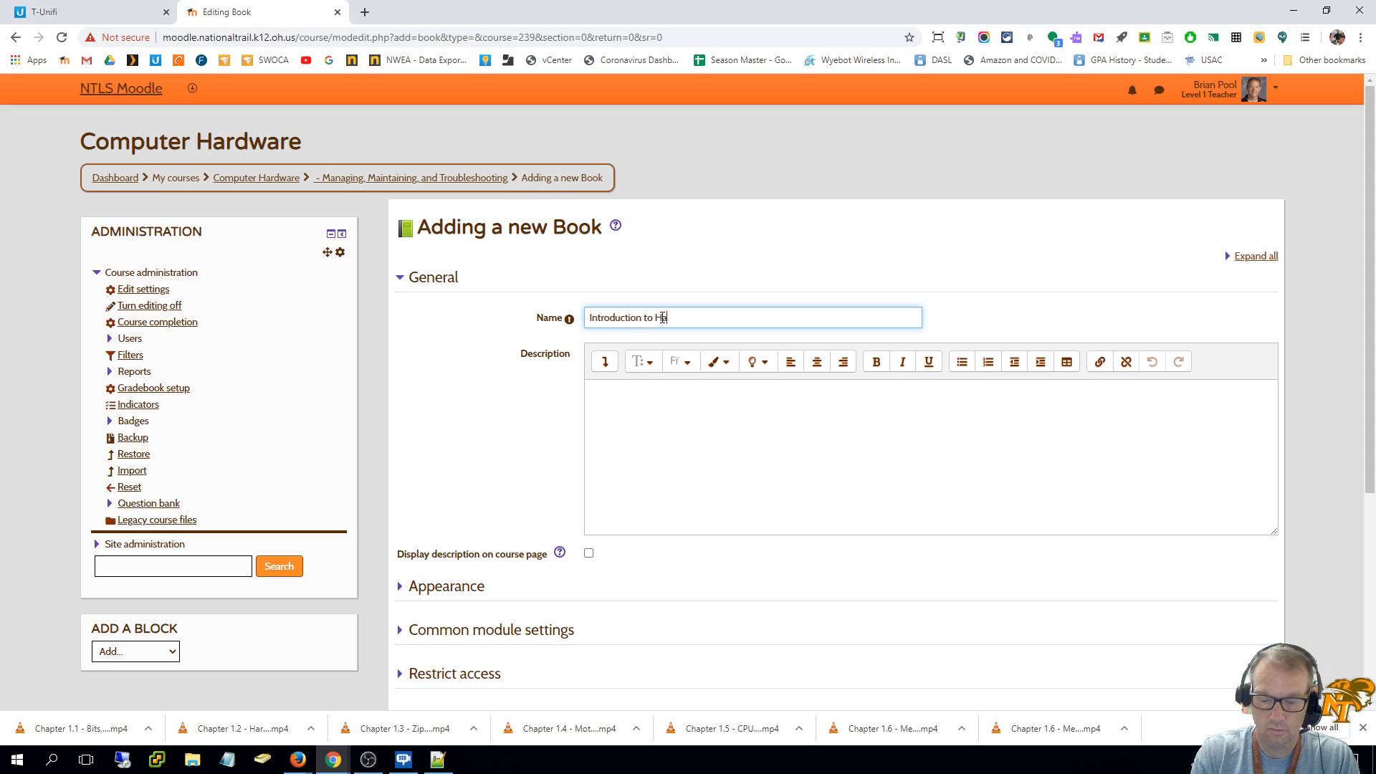
{"action": "type", "text": "rdware Class"}
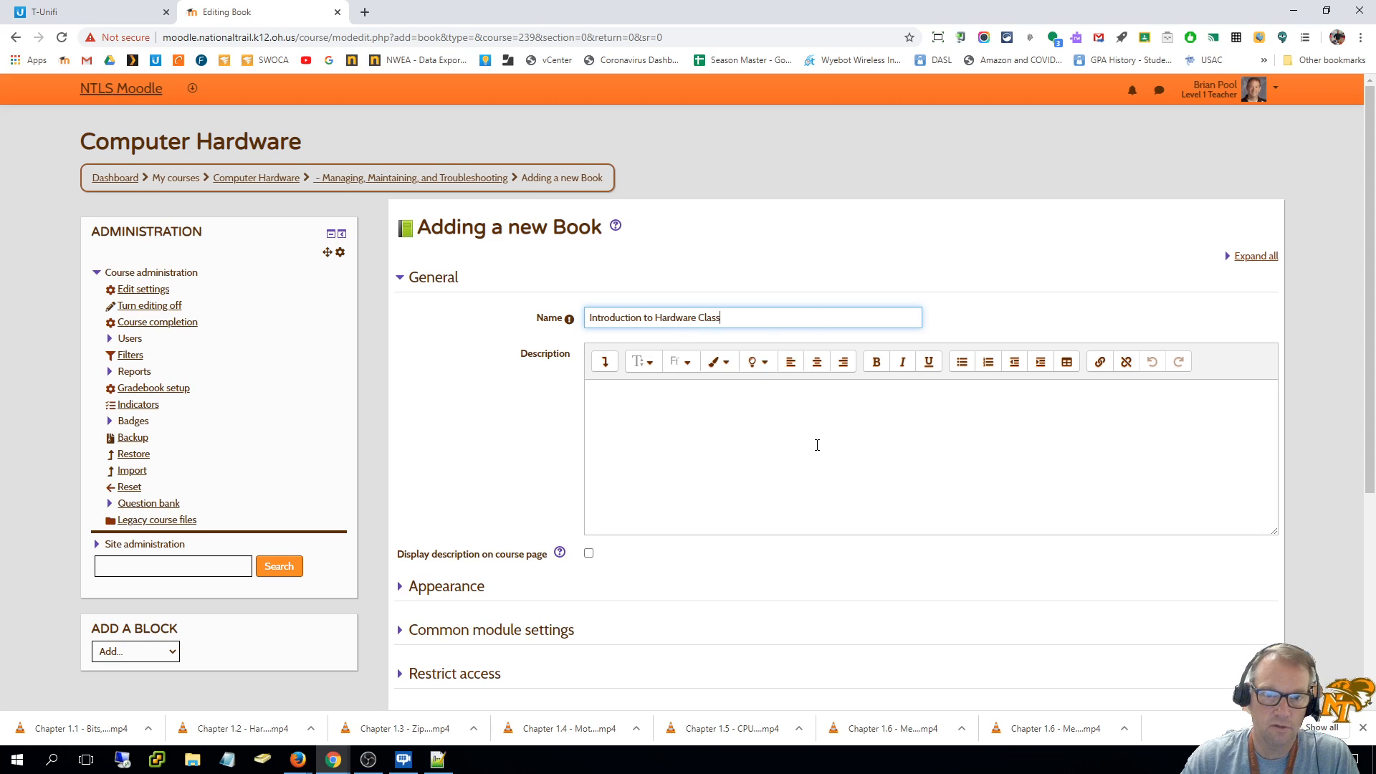
- Expand all settings sections of the new book's form and review the Appearance options
{"action": "scroll", "coordinate": [817, 445], "scroll_direction": "down", "scroll_amount": 3}
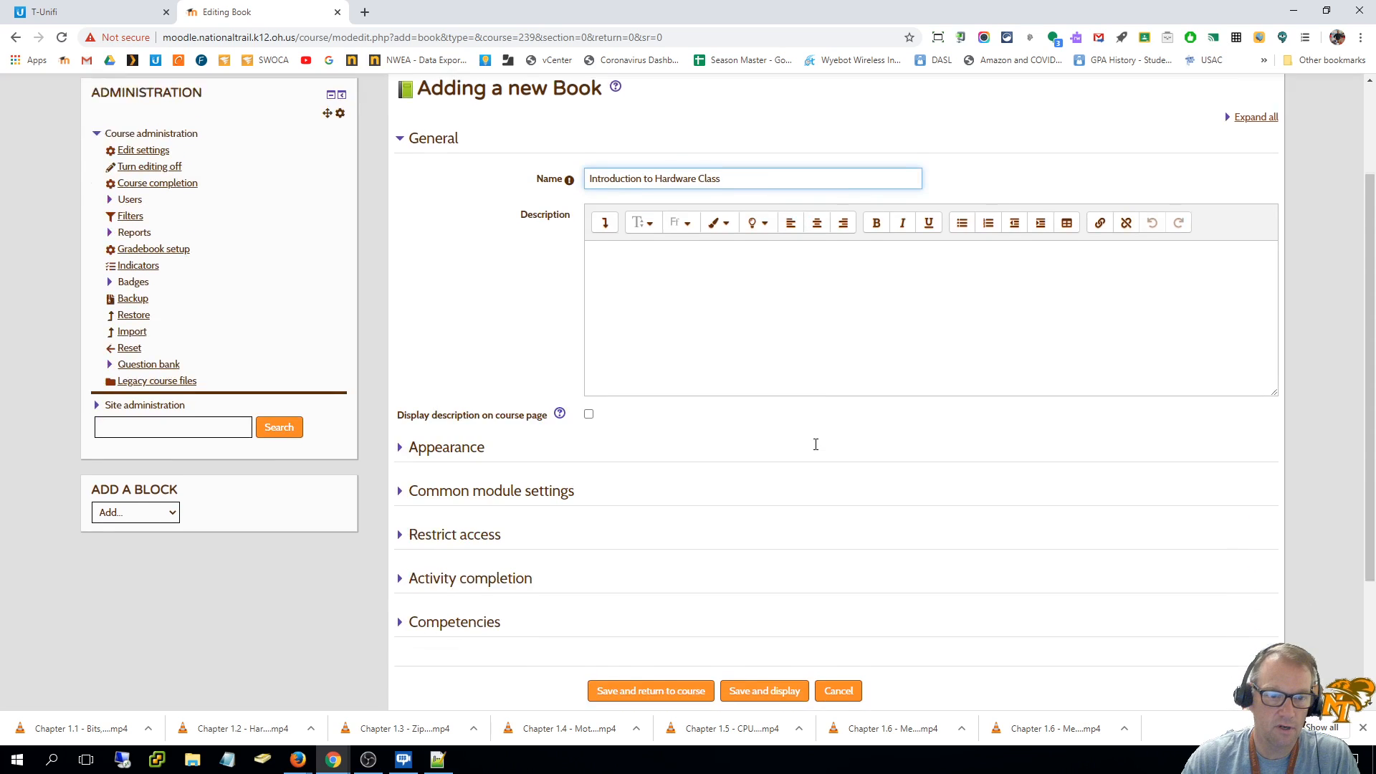
{"action": "scroll", "coordinate": [1250, 158], "scroll_direction": "up", "scroll_amount": 3}
{"action": "left_click", "coordinate": [1251, 256]}
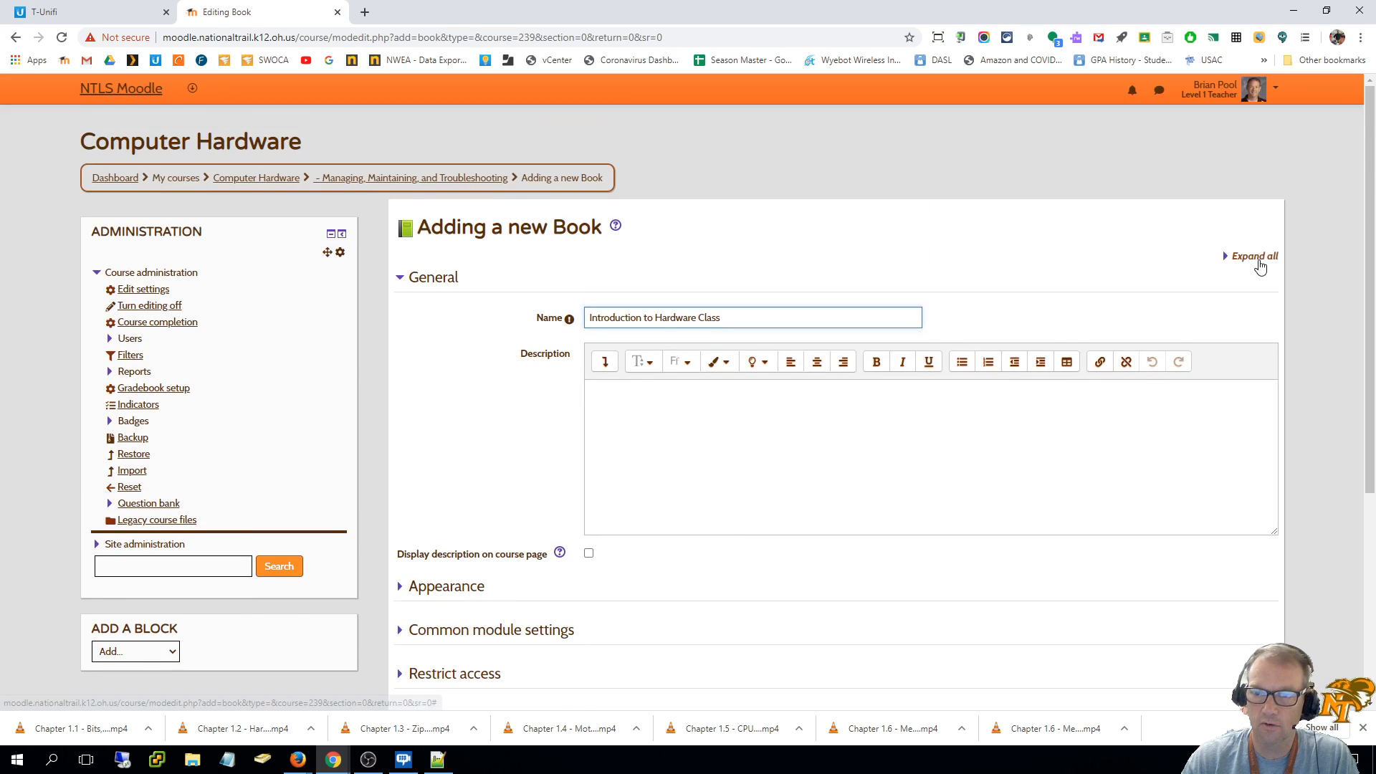
{"action": "scroll", "coordinate": [783, 393], "scroll_direction": "down", "scroll_amount": 4}
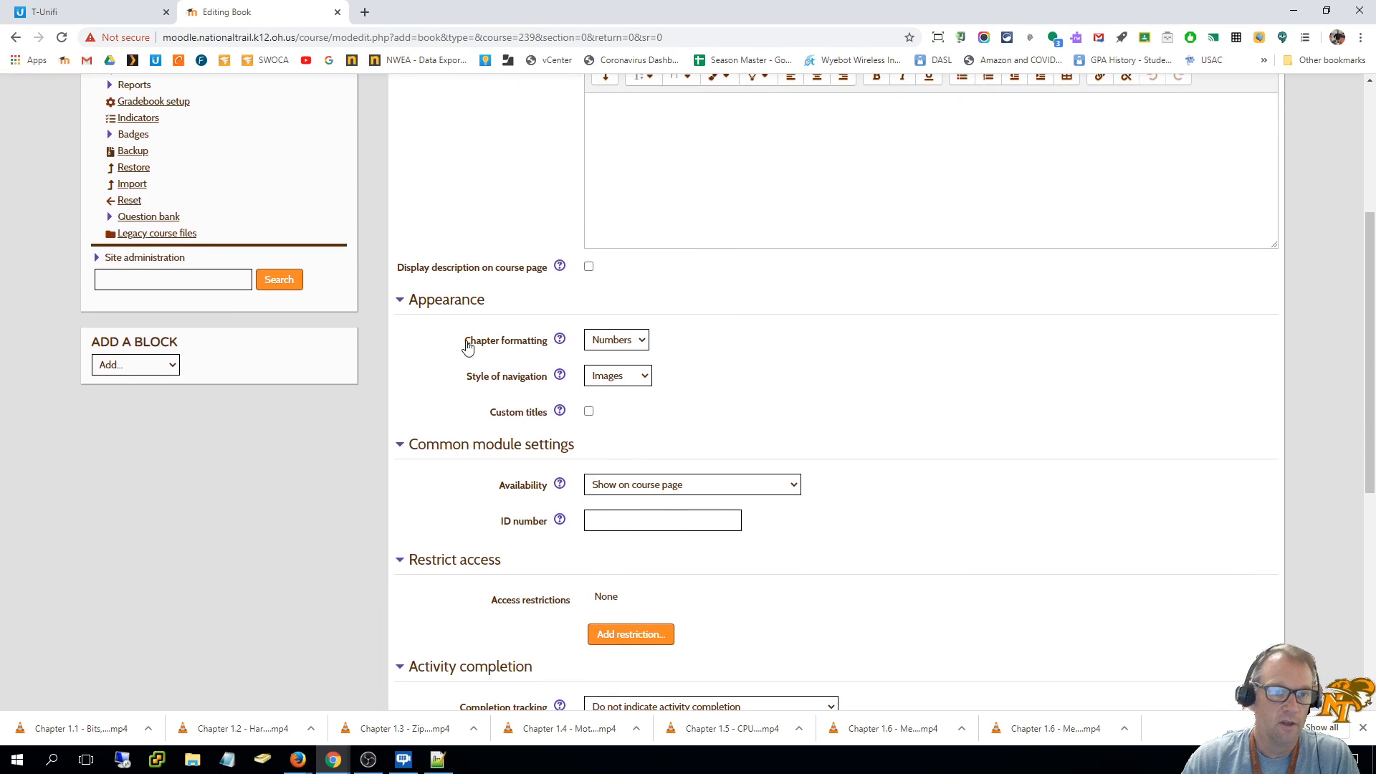
- Set chapter formatting to Numbers and completion tracking to show complete when conditions are met, requiring a student view, then save and display the book
{"action": "left_click", "coordinate": [614, 345]}
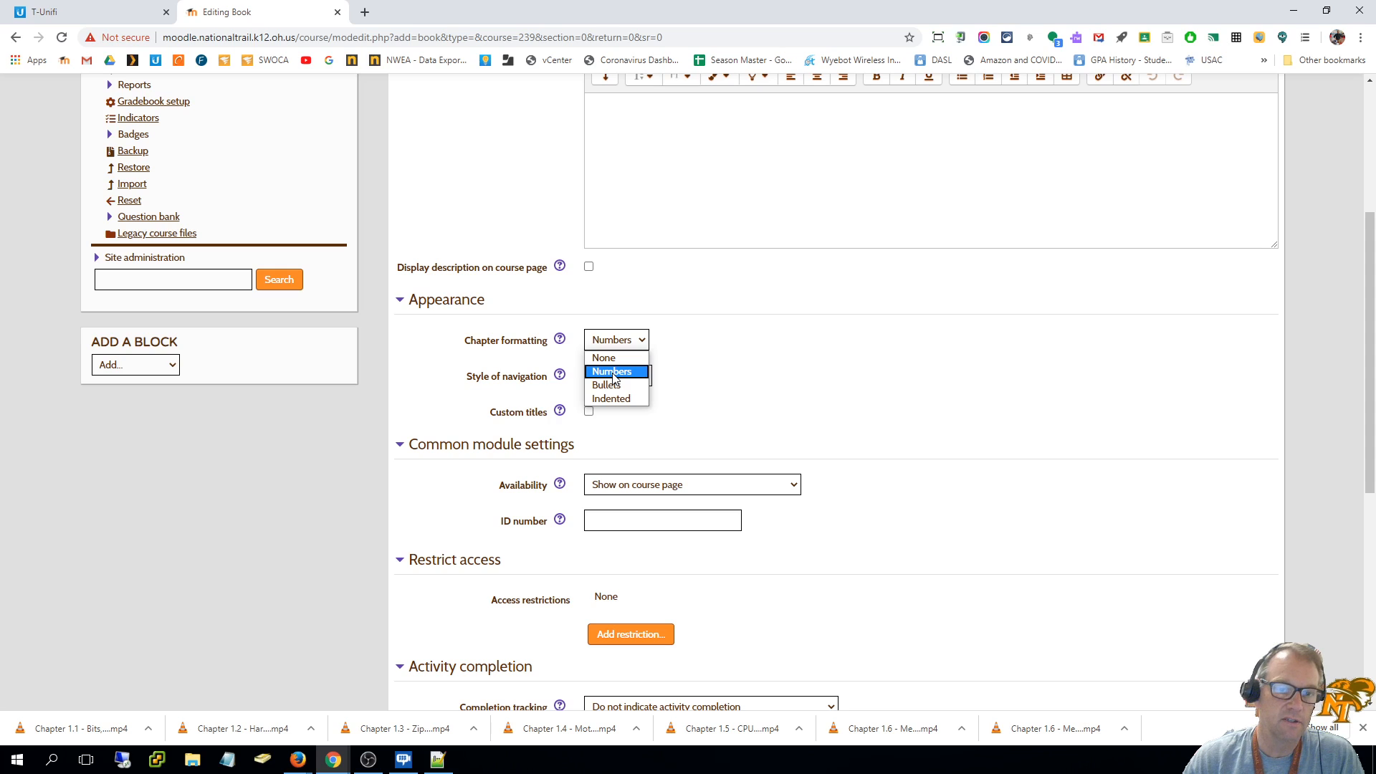
{"action": "left_click", "coordinate": [614, 371]}
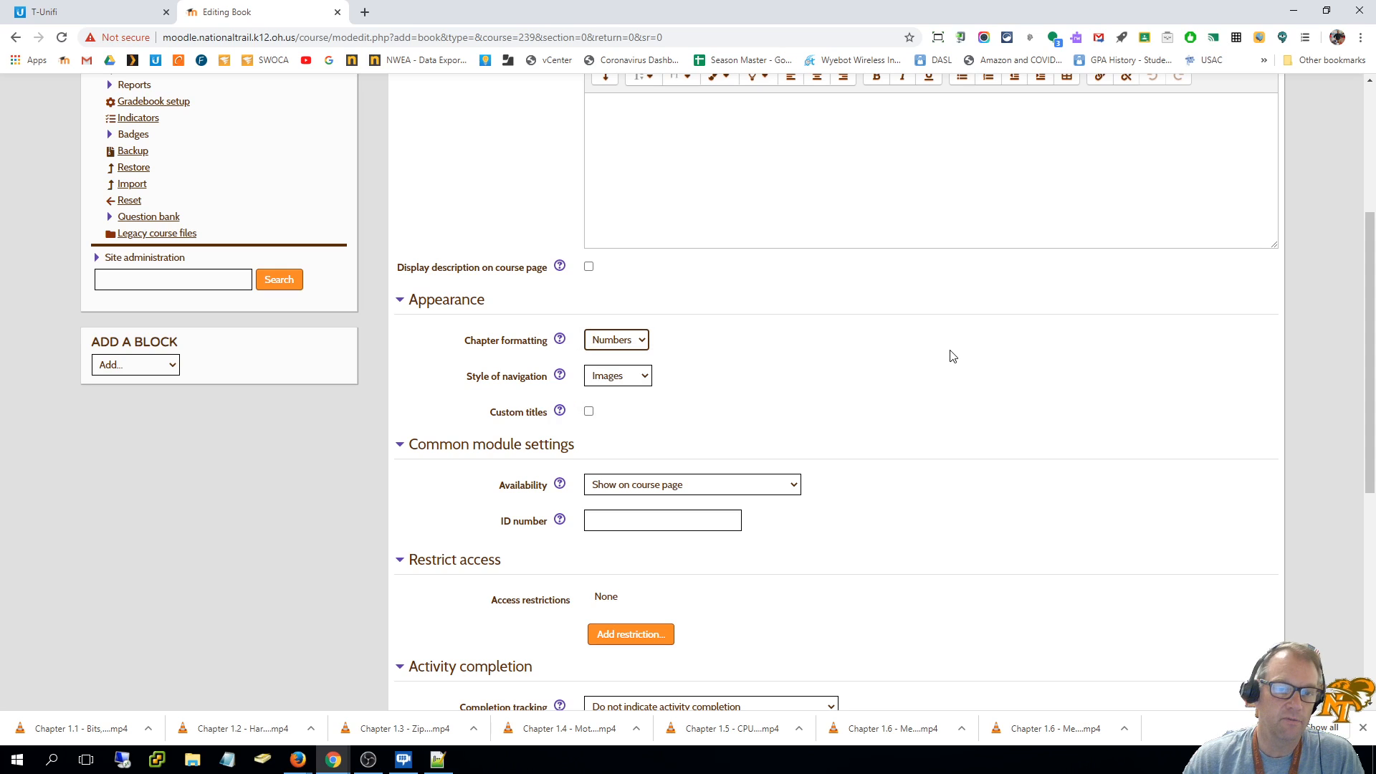
{"action": "scroll", "coordinate": [970, 381], "scroll_direction": "down", "scroll_amount": 1}
{"action": "scroll", "coordinate": [970, 380], "scroll_direction": "down", "scroll_amount": 4}
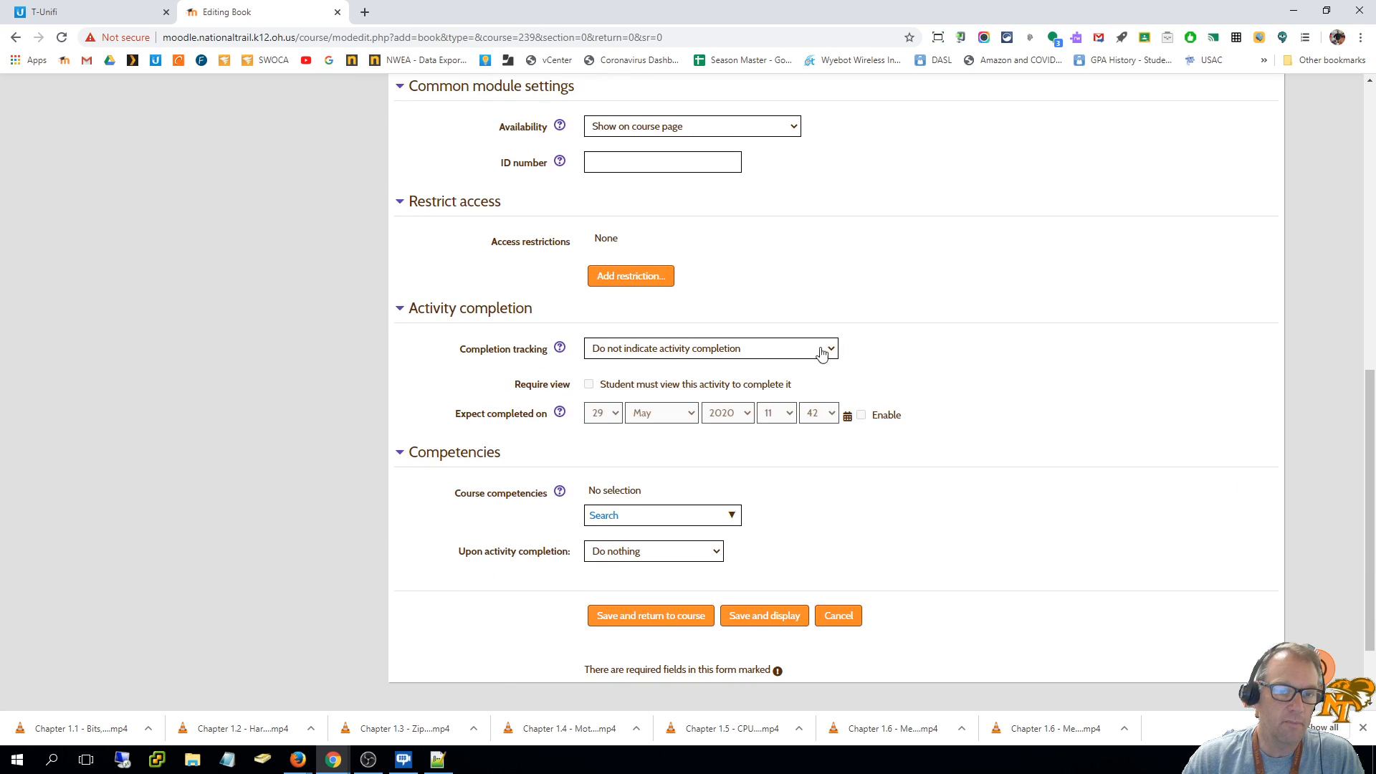
{"action": "left_click", "coordinate": [692, 351]}
{"action": "left_click", "coordinate": [640, 397]}
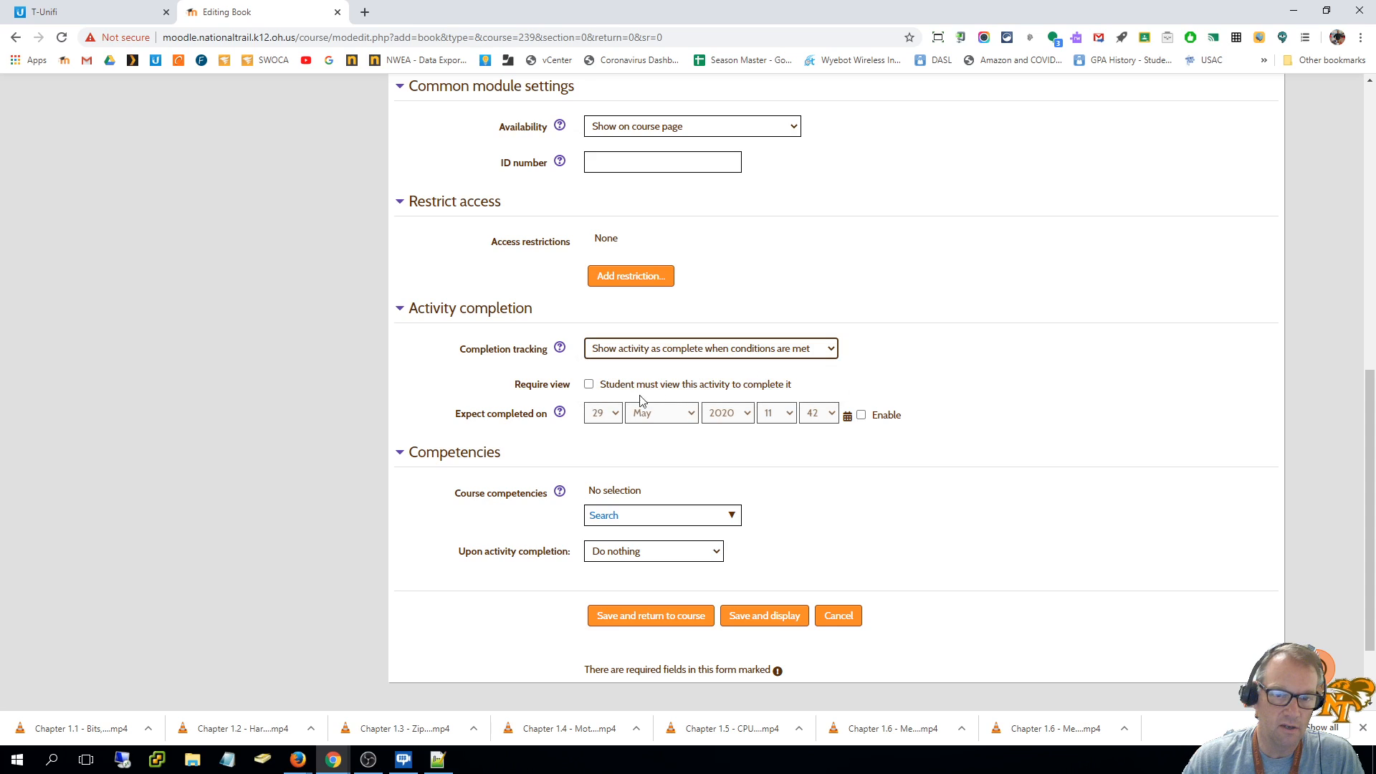
{"action": "left_click", "coordinate": [589, 384]}
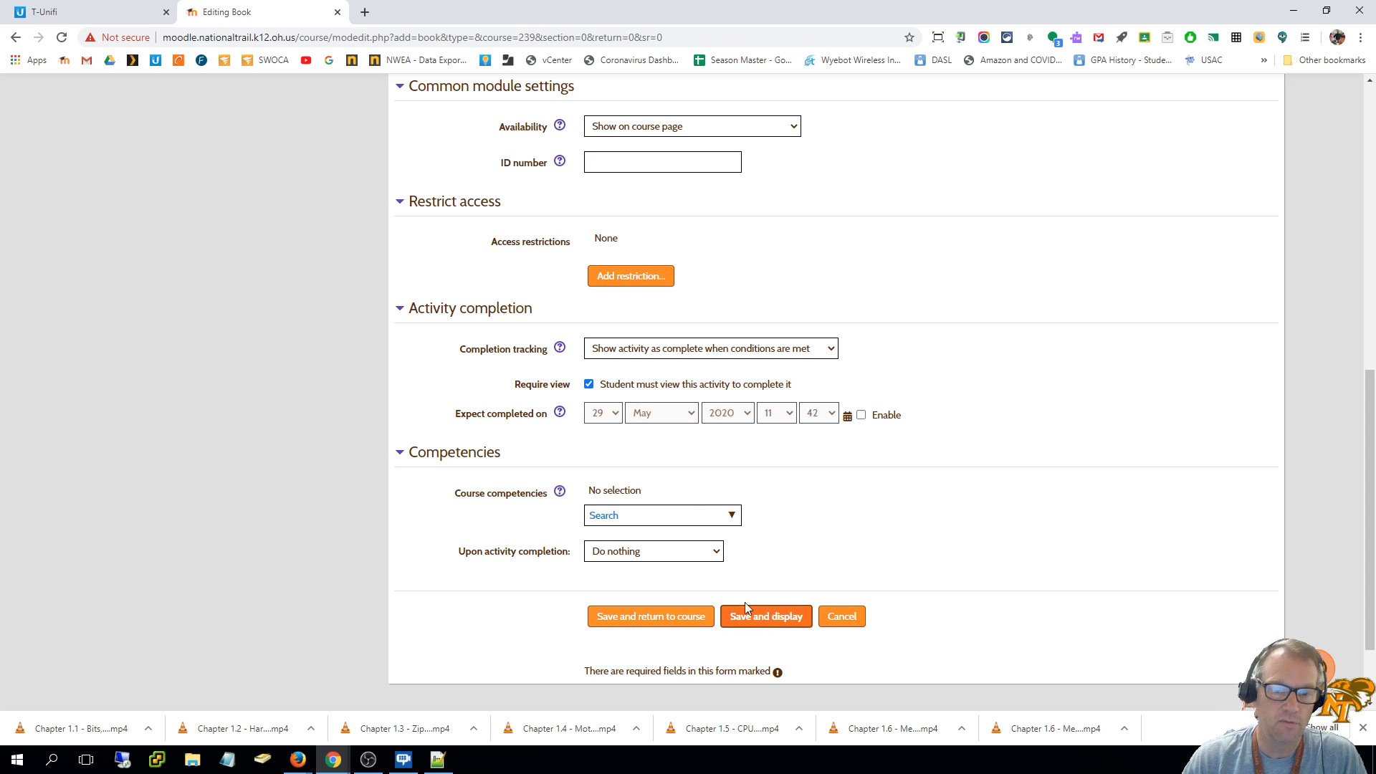
{"action": "left_click", "coordinate": [778, 630]}
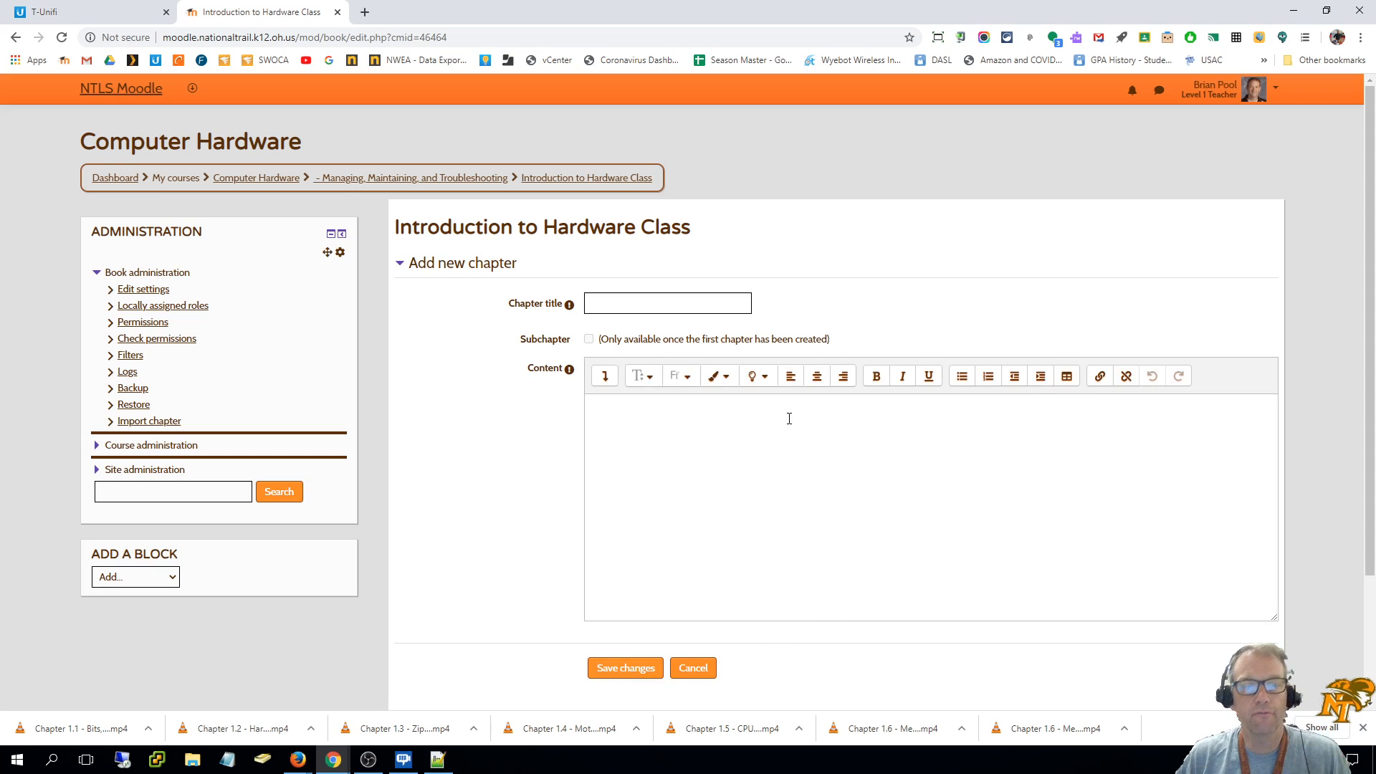
- Create the first chapter titled Class Rules with the content "Here are my class rules." and save it
{"action": "left_click", "coordinate": [619, 300]}
{"action": "type", "text": "Class "}
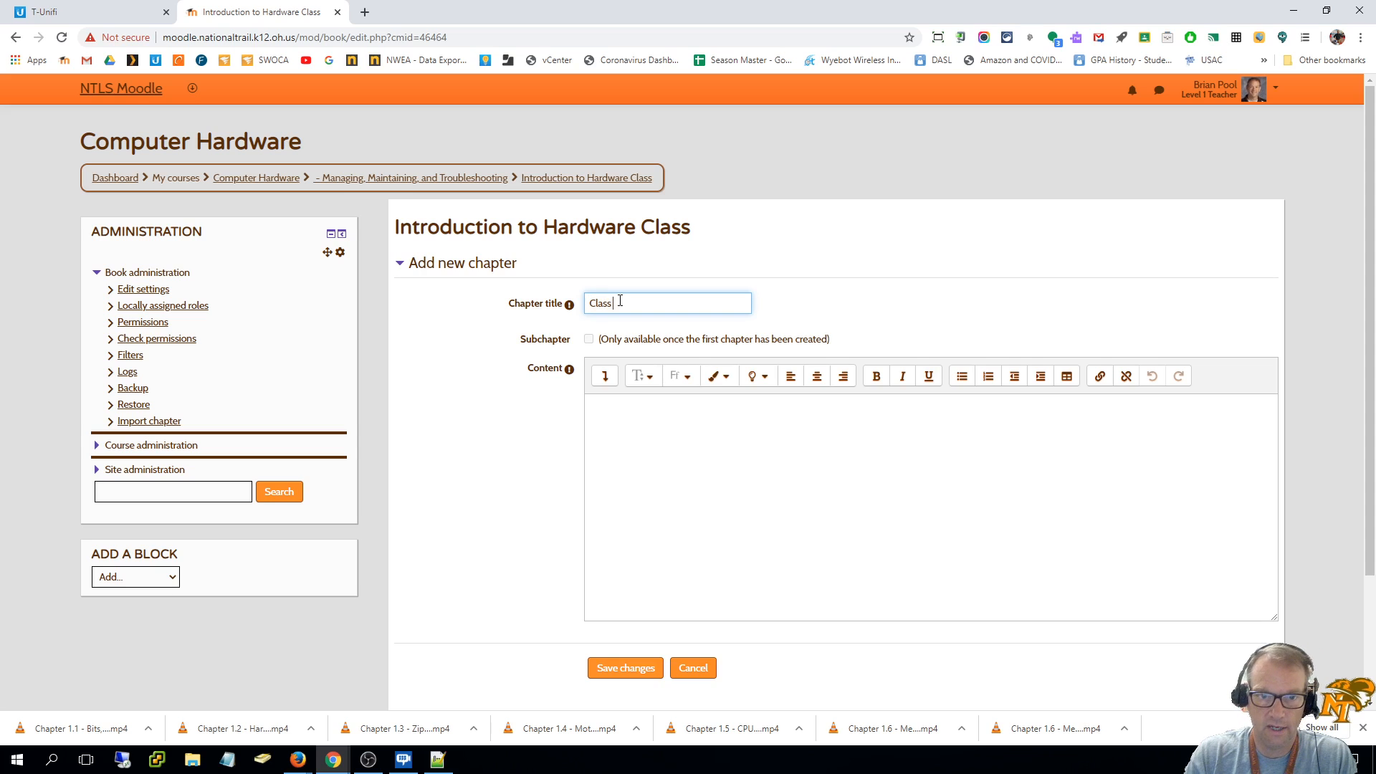
{"action": "type", "text": "Rules"}
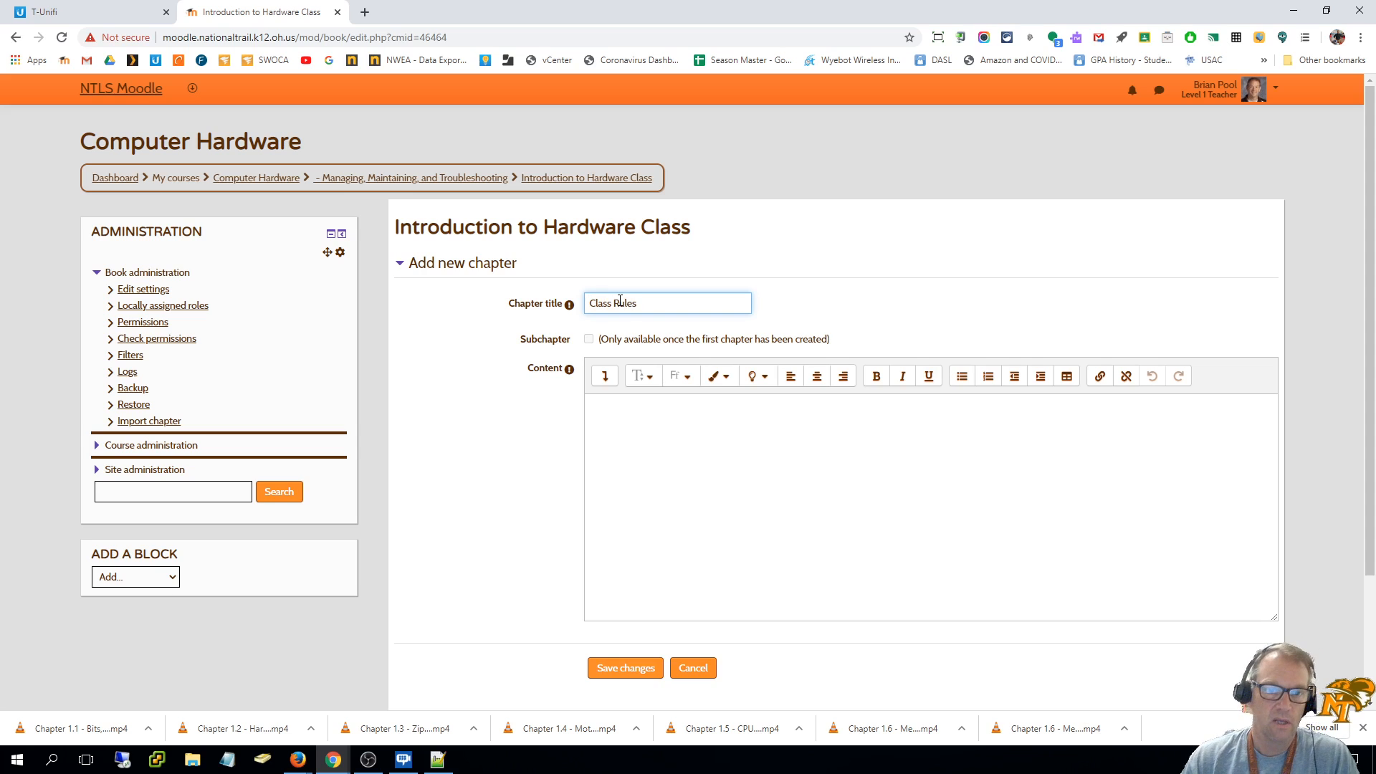
{"action": "left_click", "coordinate": [636, 466]}
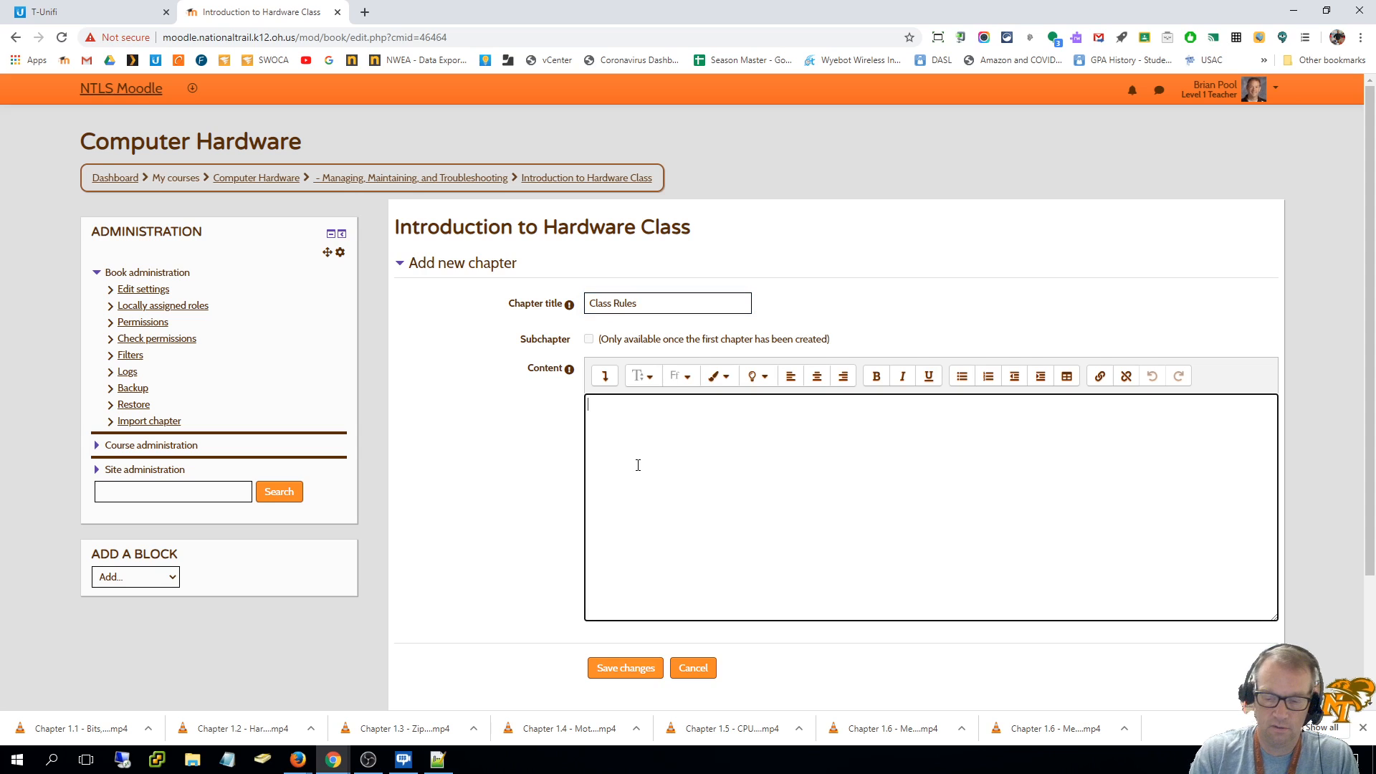
{"action": "type", "text": "Here are my "}
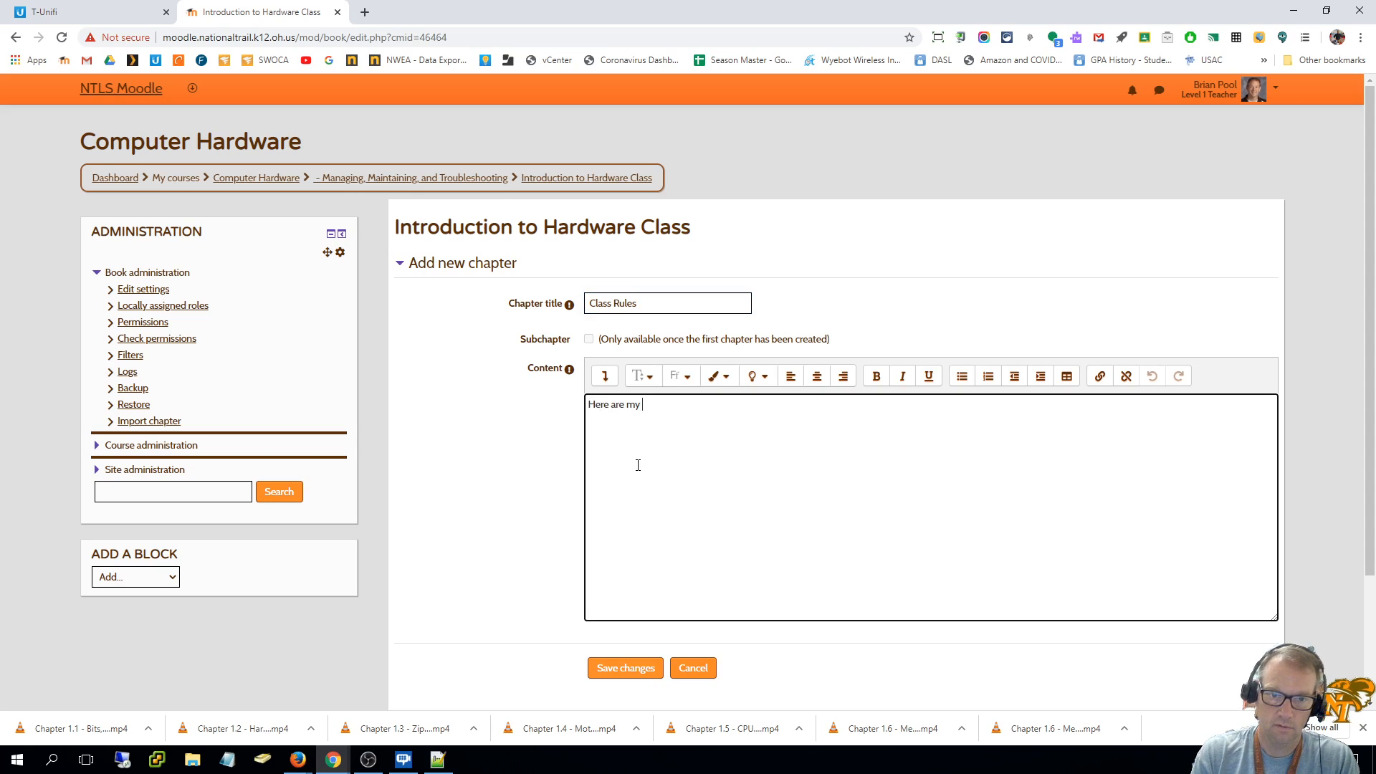
{"action": "type", "text": "class rules"}
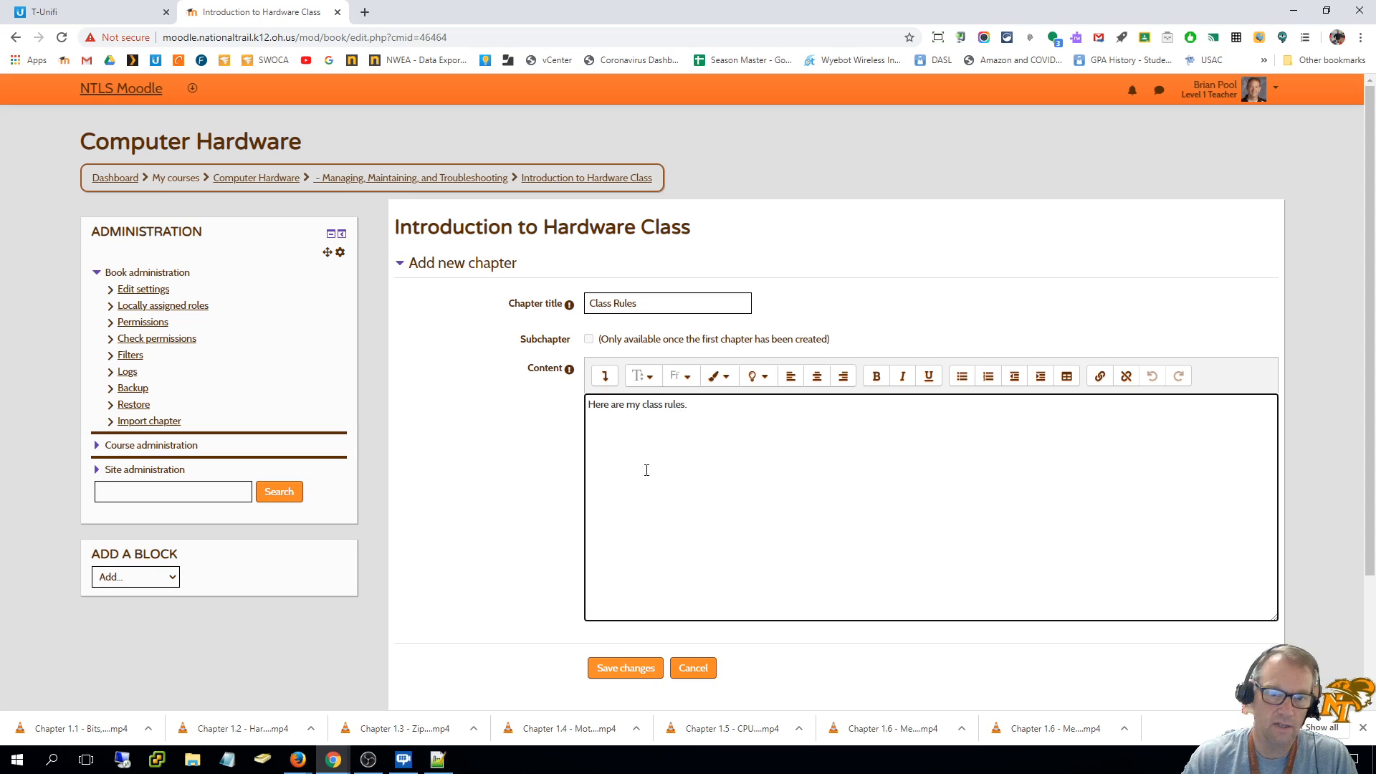
{"action": "type", "text": "."}
{"action": "left_click", "coordinate": [602, 668]}
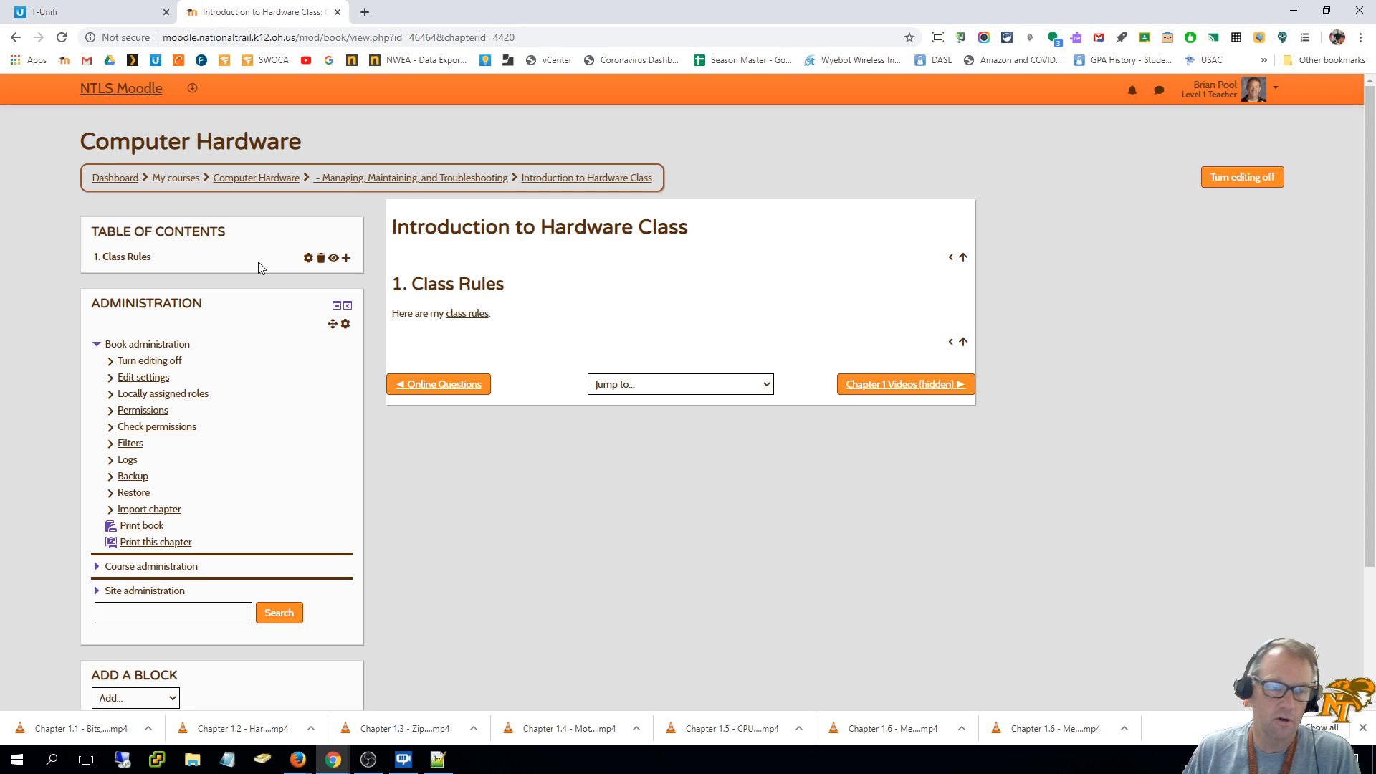
- Add a new chapter after Class Rules, title it Class Punishments and make it a subchapter
{"action": "left_click", "coordinate": [346, 258]}
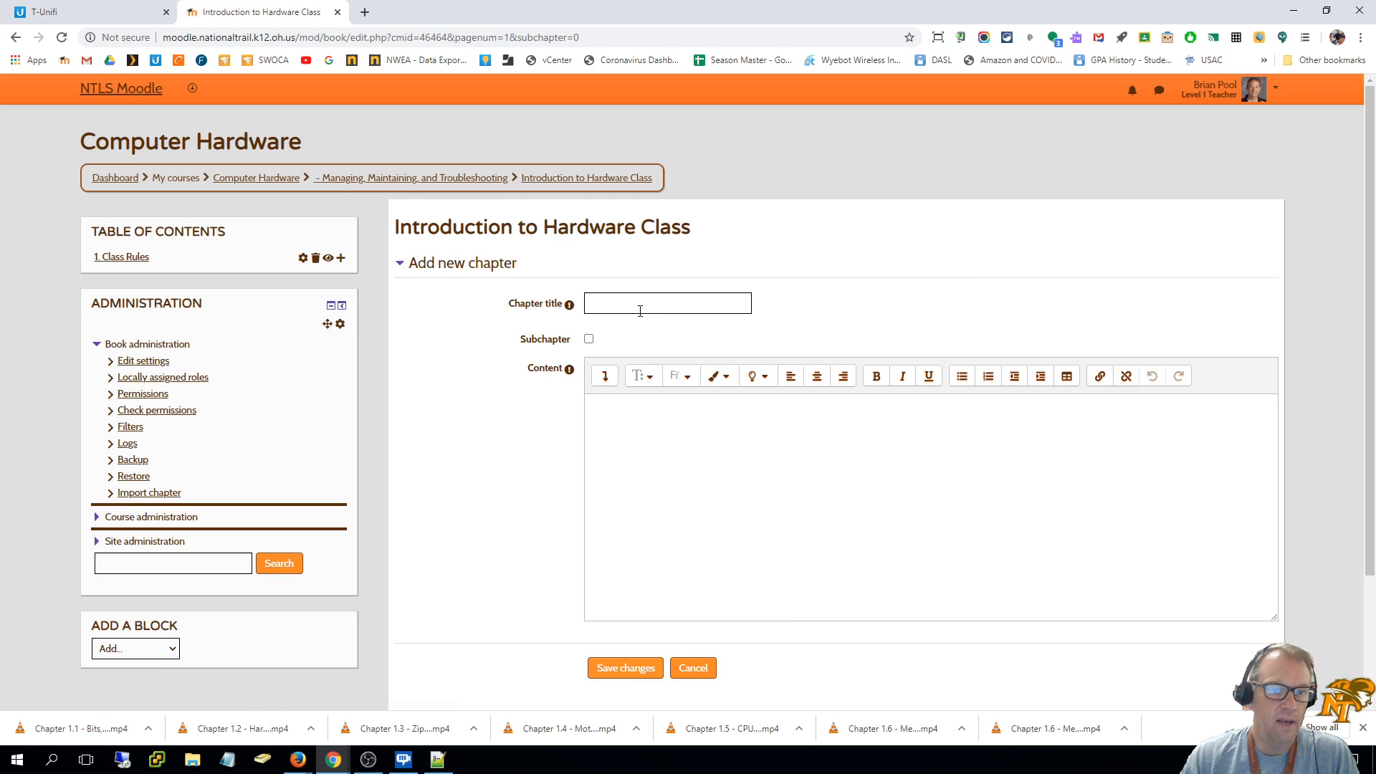
{"action": "left_click", "coordinate": [639, 301]}
{"action": "type", "text": "Class"}
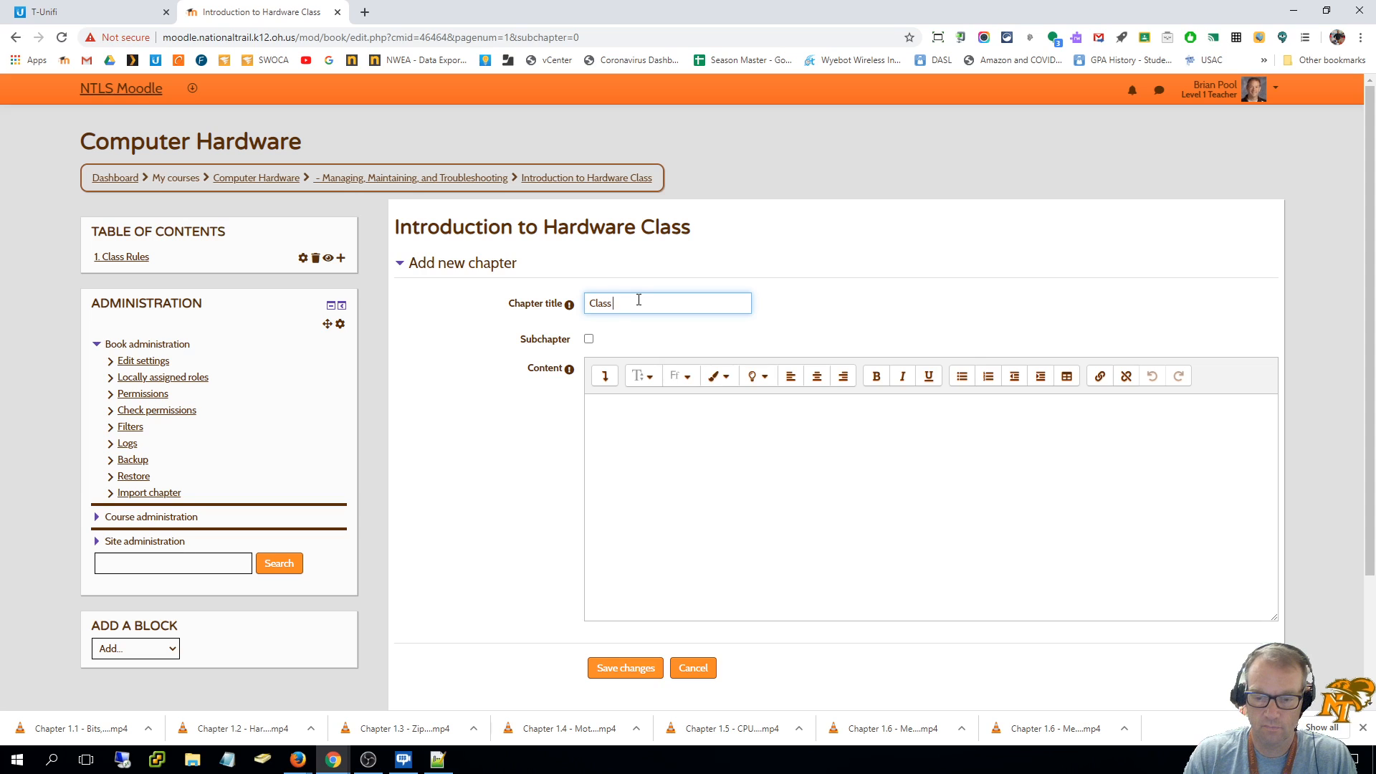
{"action": "type", "text": "R"}
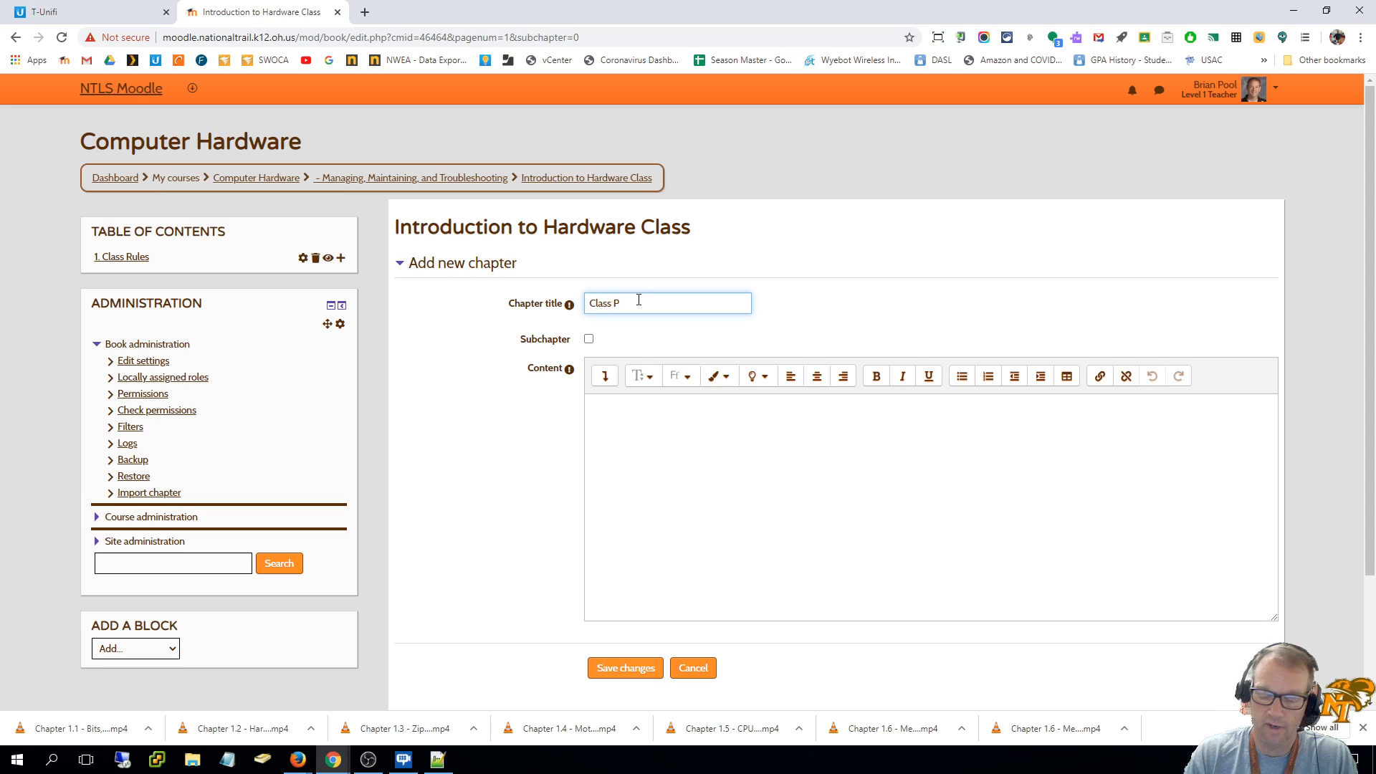
{"action": "type", "text": "unishments"}
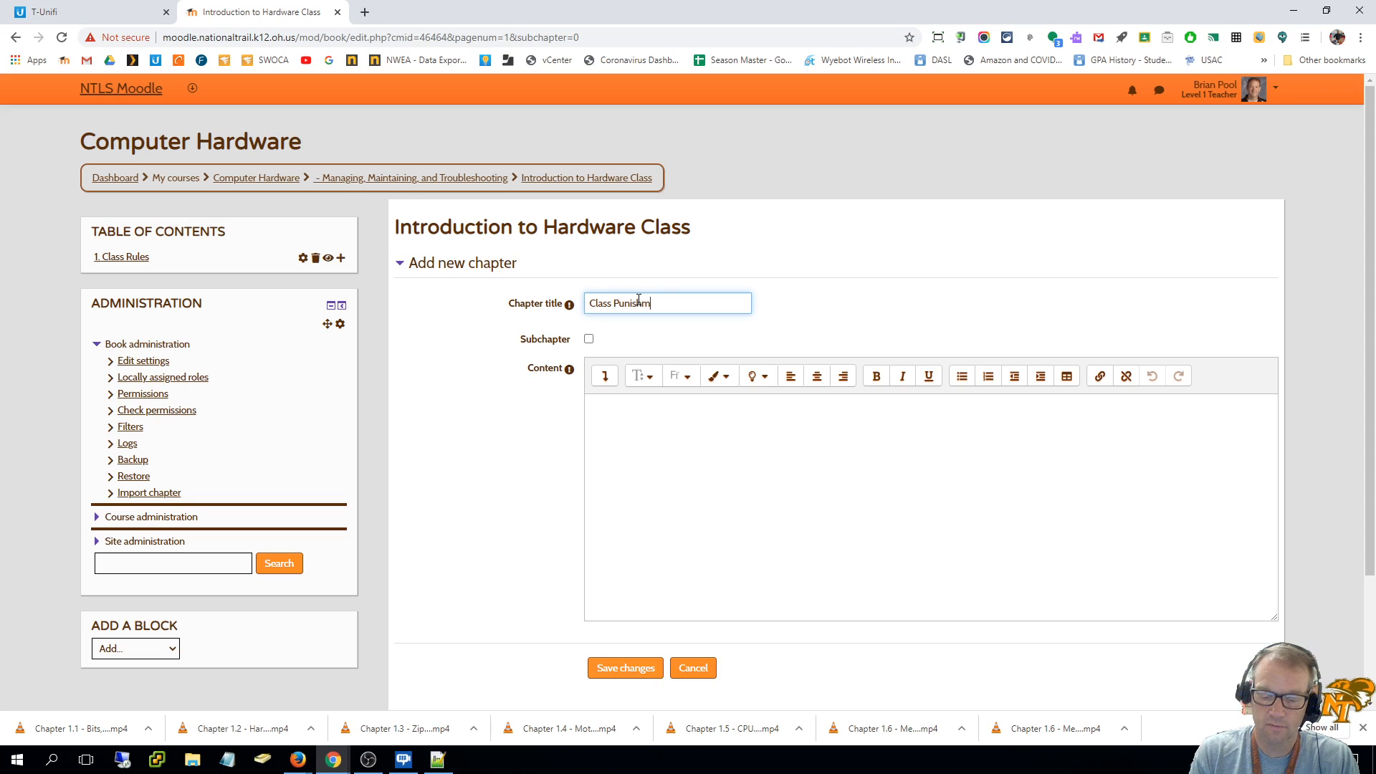
{"action": "left_click", "coordinate": [588, 340]}
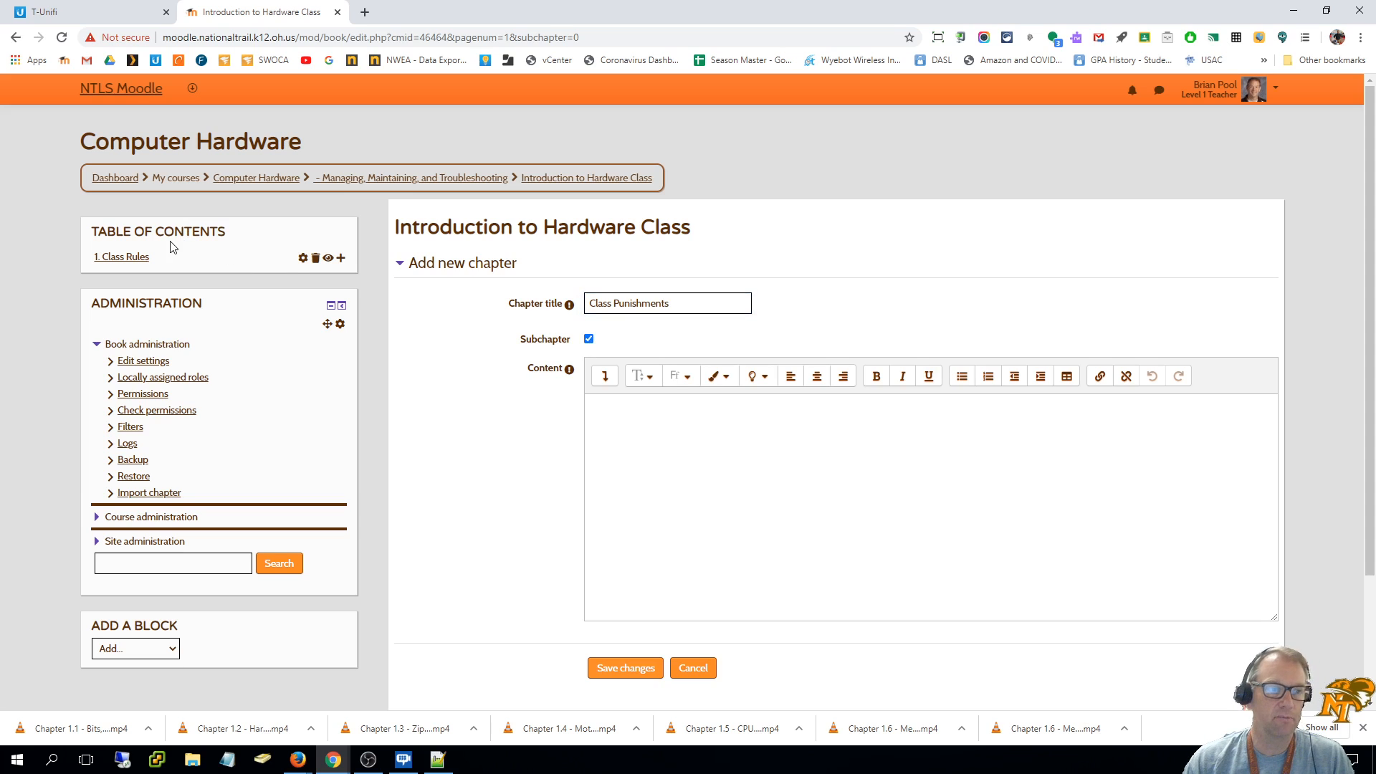
- Enter "Consequences in Hardware" as the content of the new subchapter
{"action": "left_click", "coordinate": [698, 537]}
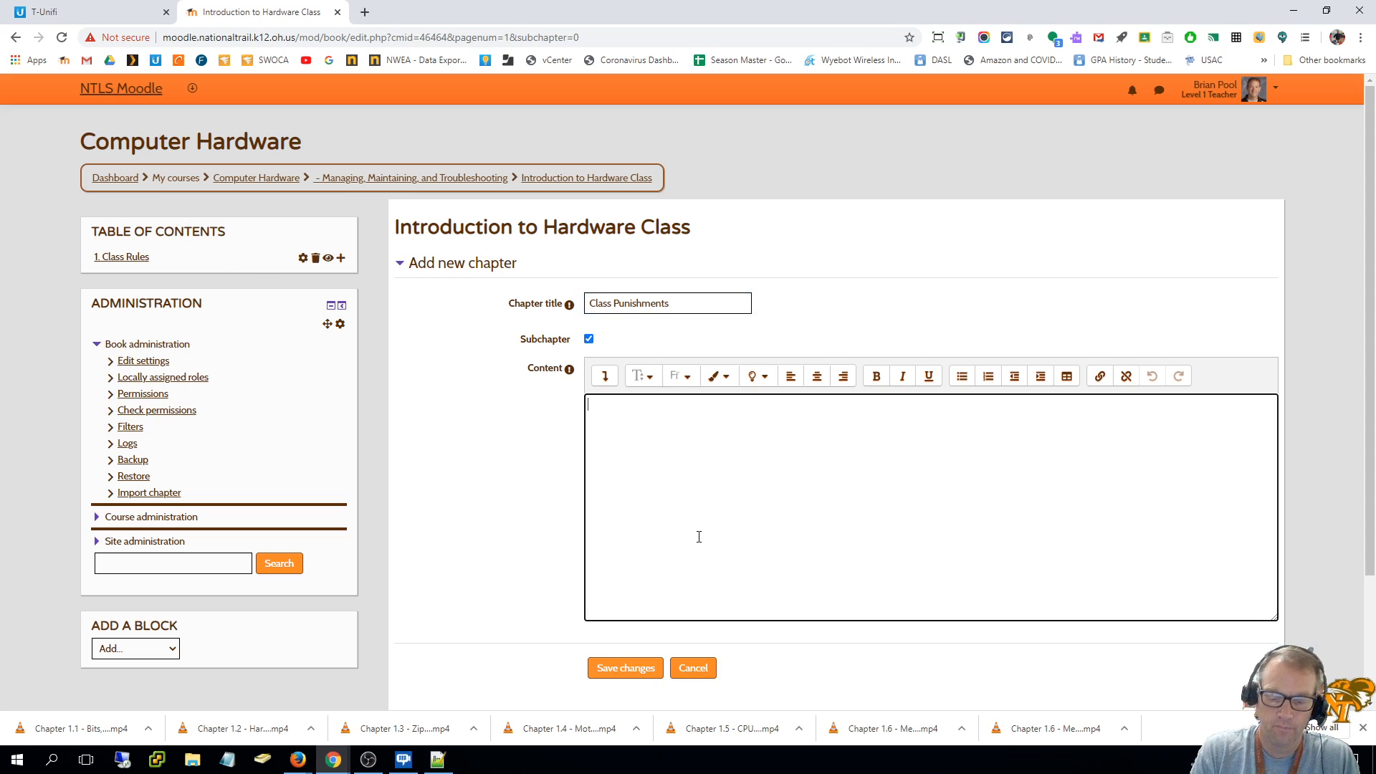
{"action": "type", "text": "Cons"}
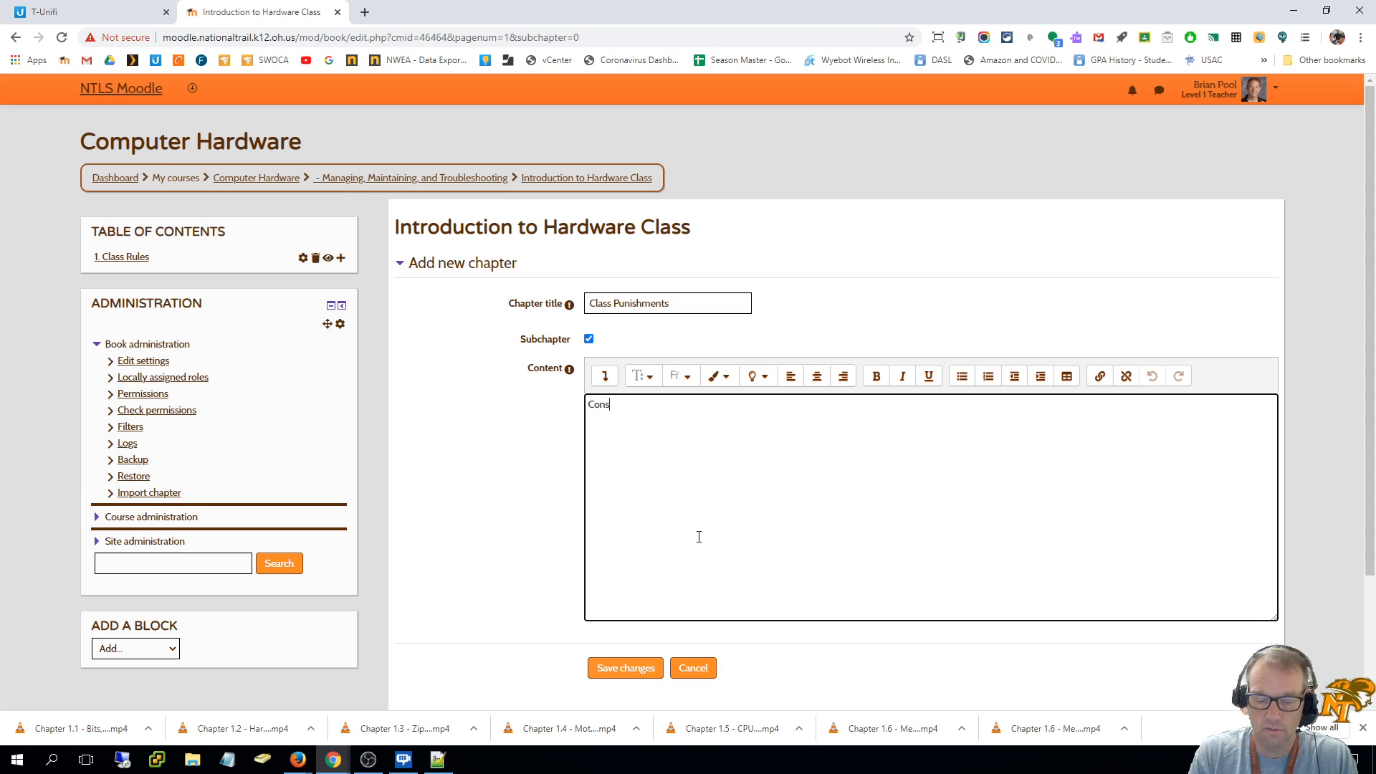
{"action": "type", "text": "equen"}
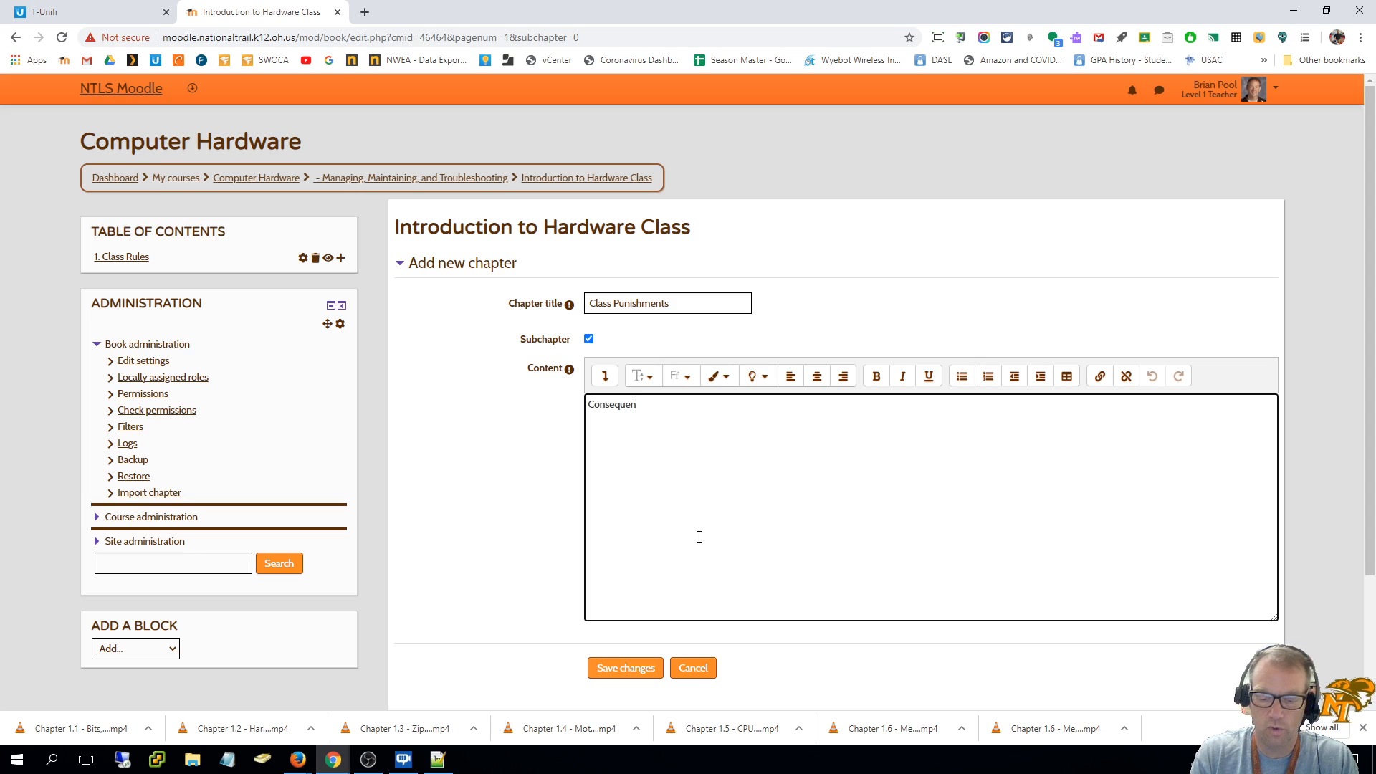
{"action": "type", "text": "ces"}
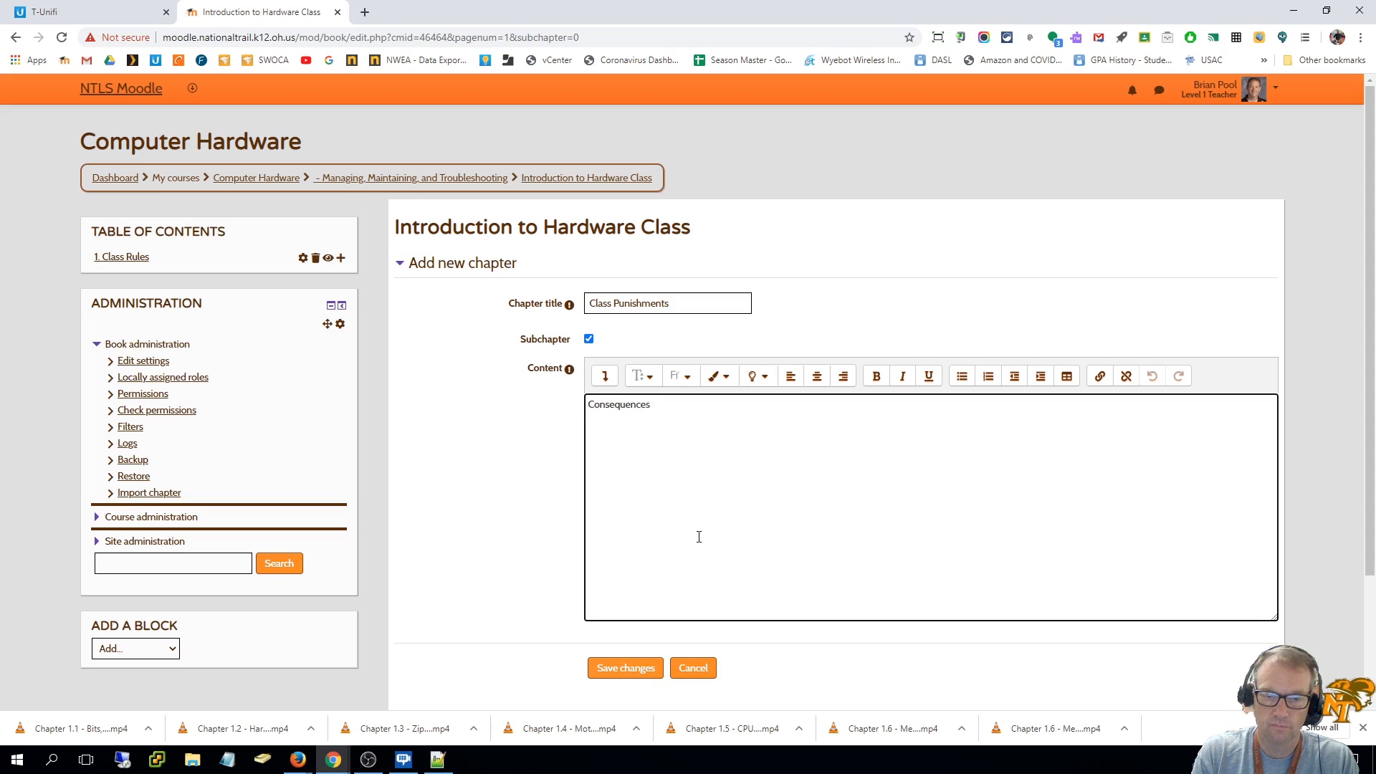
{"action": "type", "text": " in Hardware"}
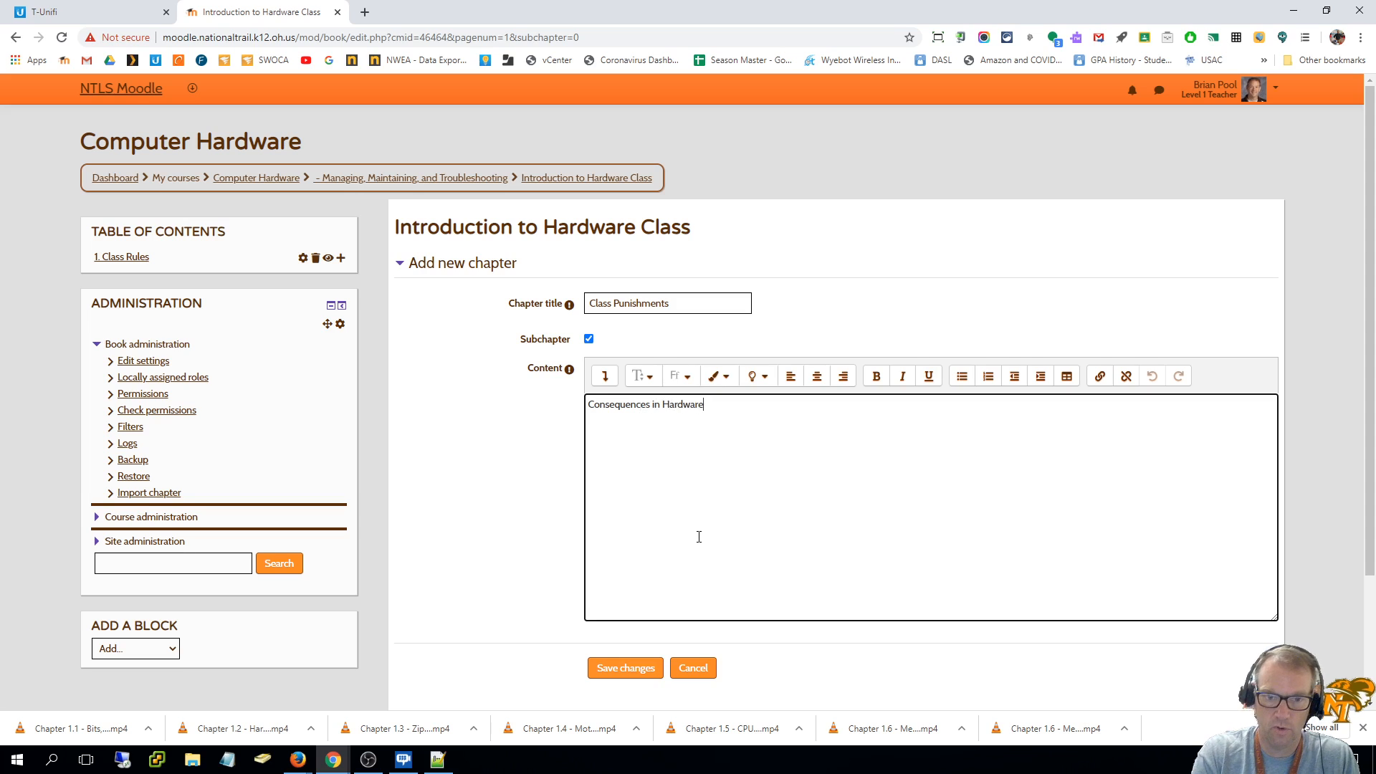
- Replace Punishments in the subchapter title with the word Consequences copied from the content, and save the subchapter
{"action": "double_click", "coordinate": [617, 401]}
{"action": "key", "text": "ctrl+c"}
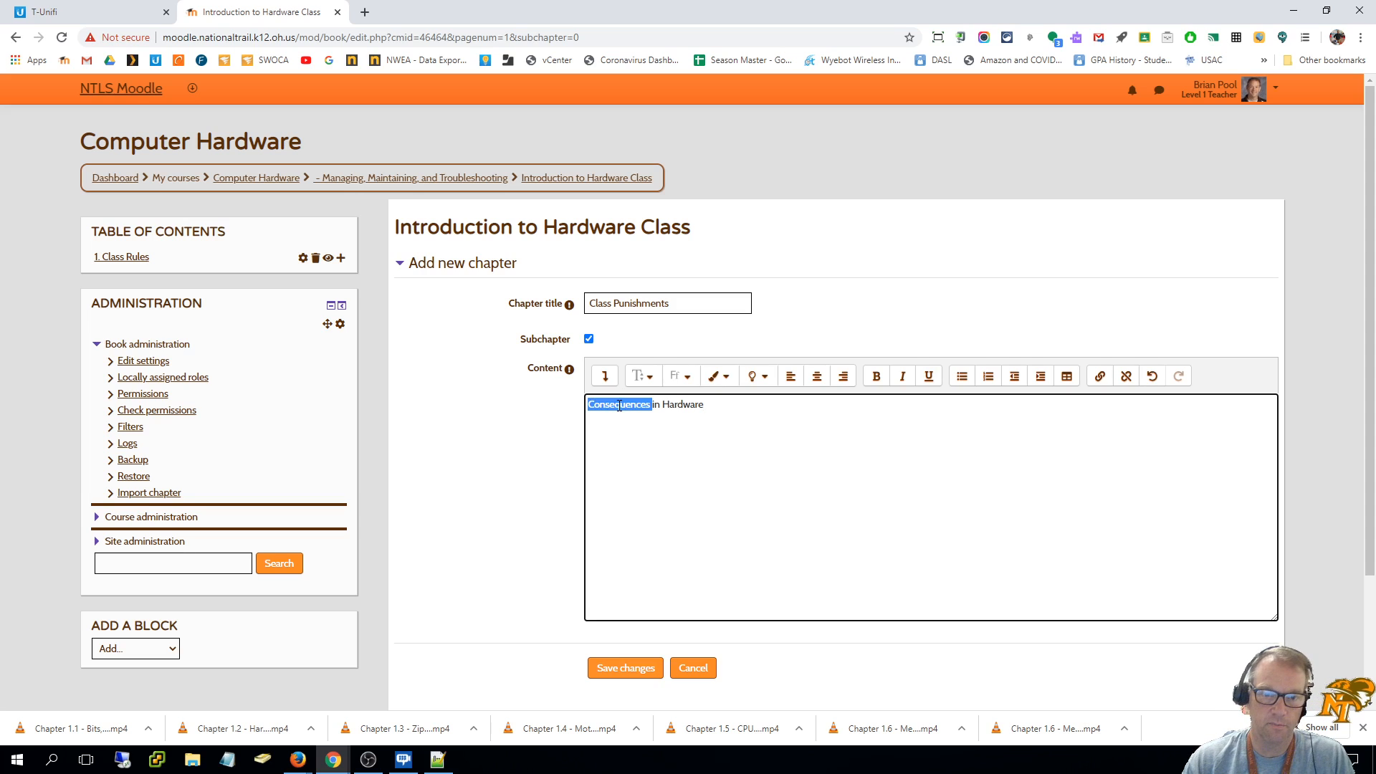
{"action": "double_click", "coordinate": [650, 304]}
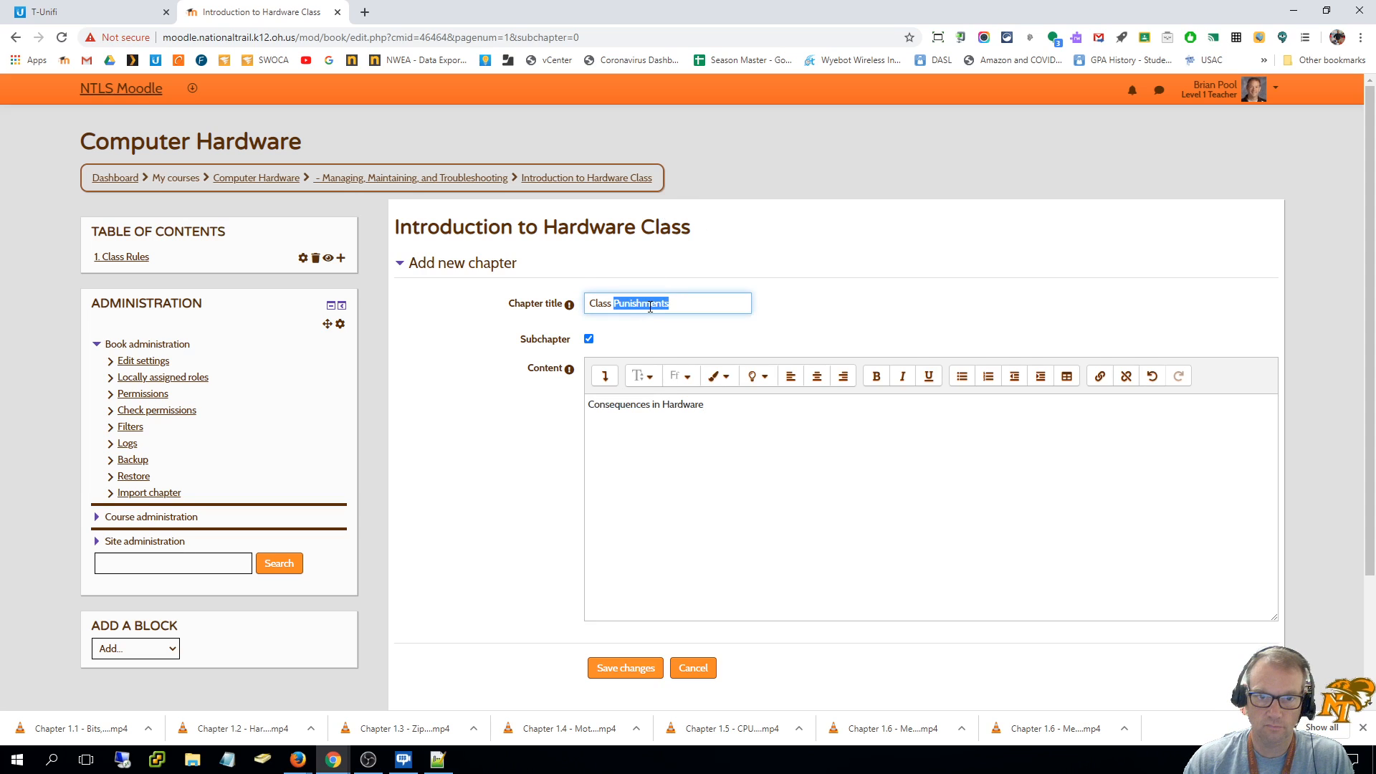
{"action": "key", "text": "ctrl+v"}
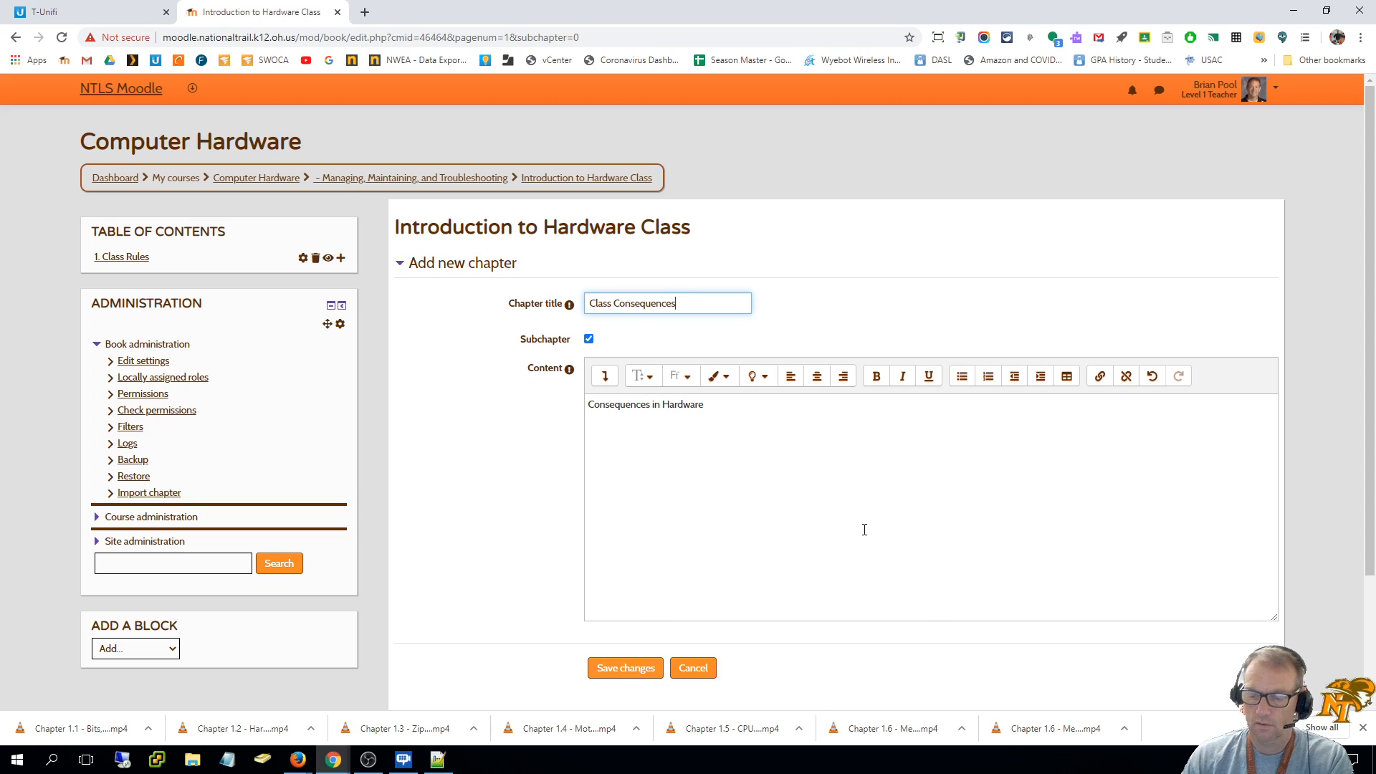
{"action": "left_click", "coordinate": [648, 668]}
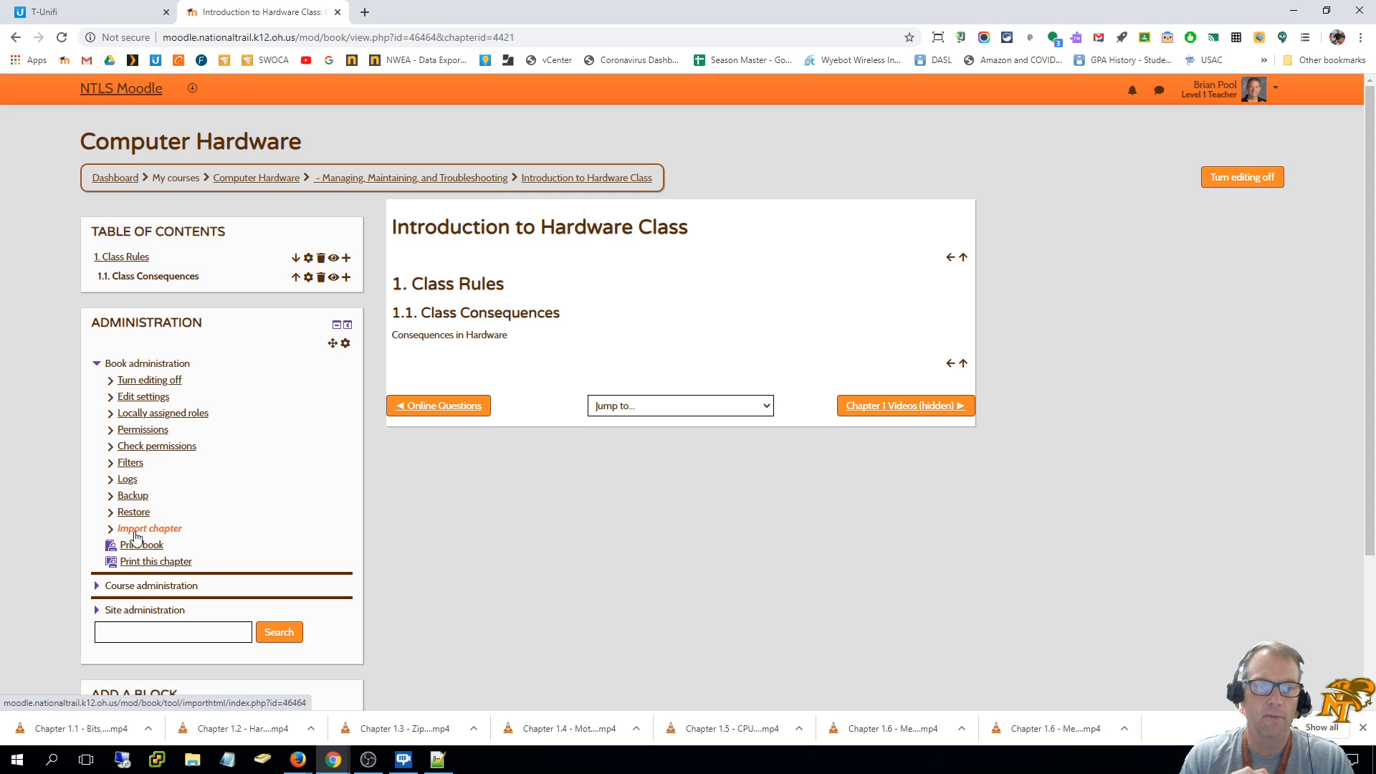
- Add a chapter after Class Consequences titled Example Website and make it a main chapter instead of a subchapter
{"action": "left_click", "coordinate": [347, 278]}
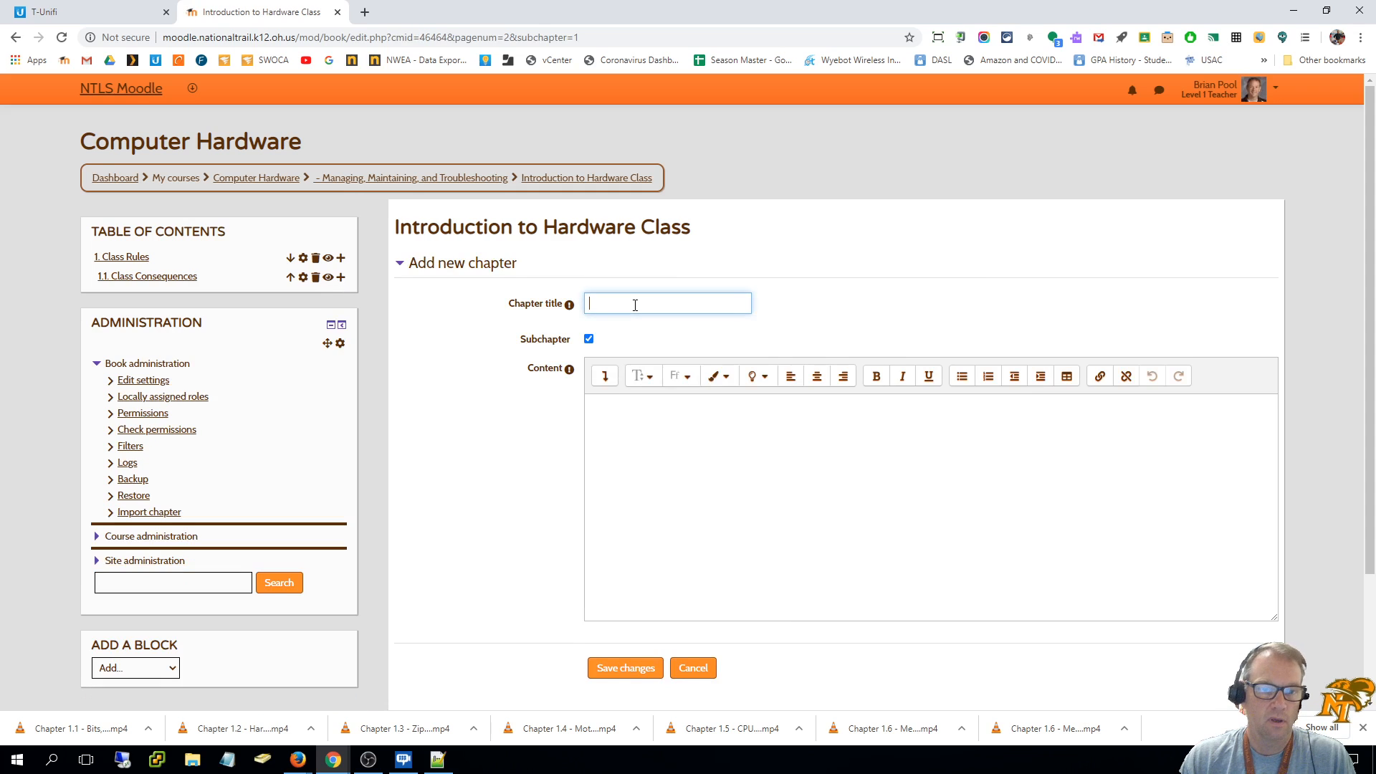
{"action": "type", "text": "Example"}
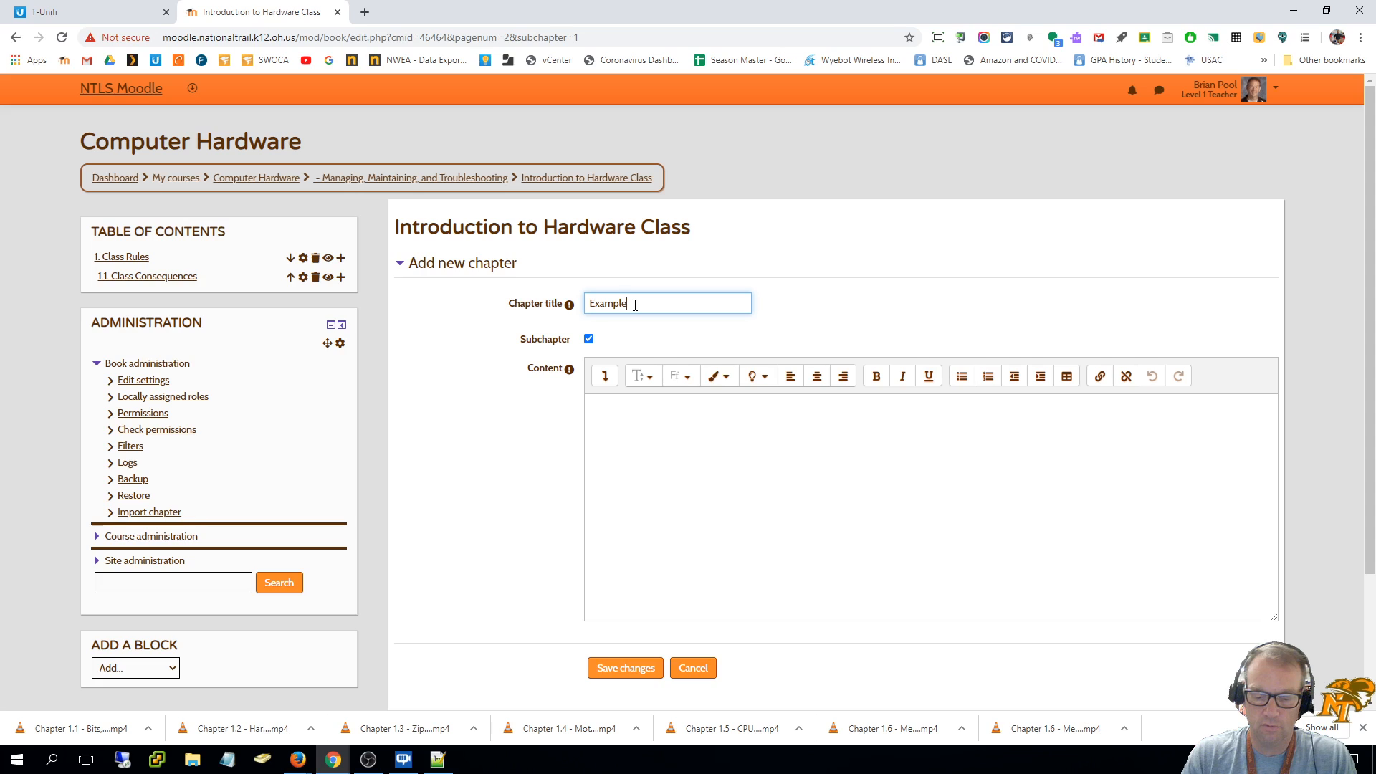
{"action": "type", "text": " Website"}
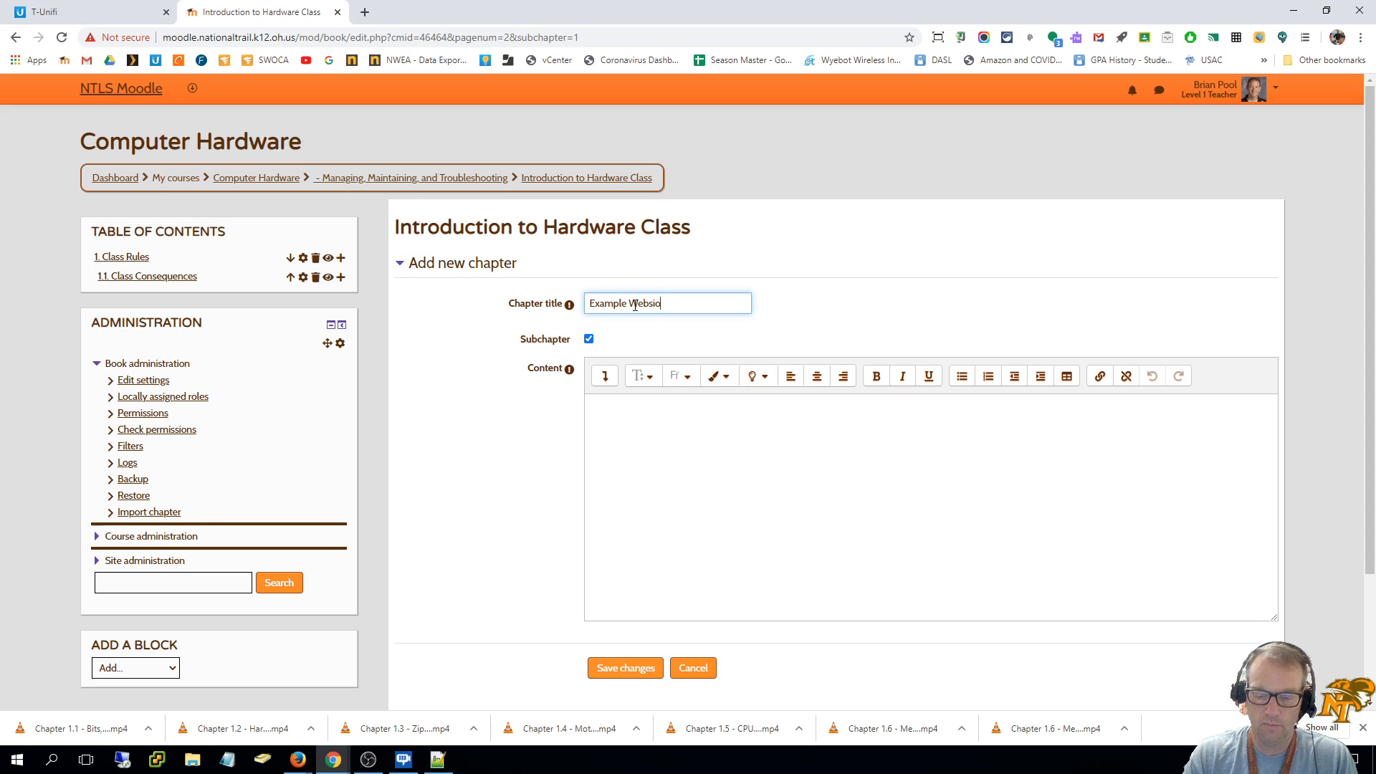
{"action": "left_click", "coordinate": [588, 339]}
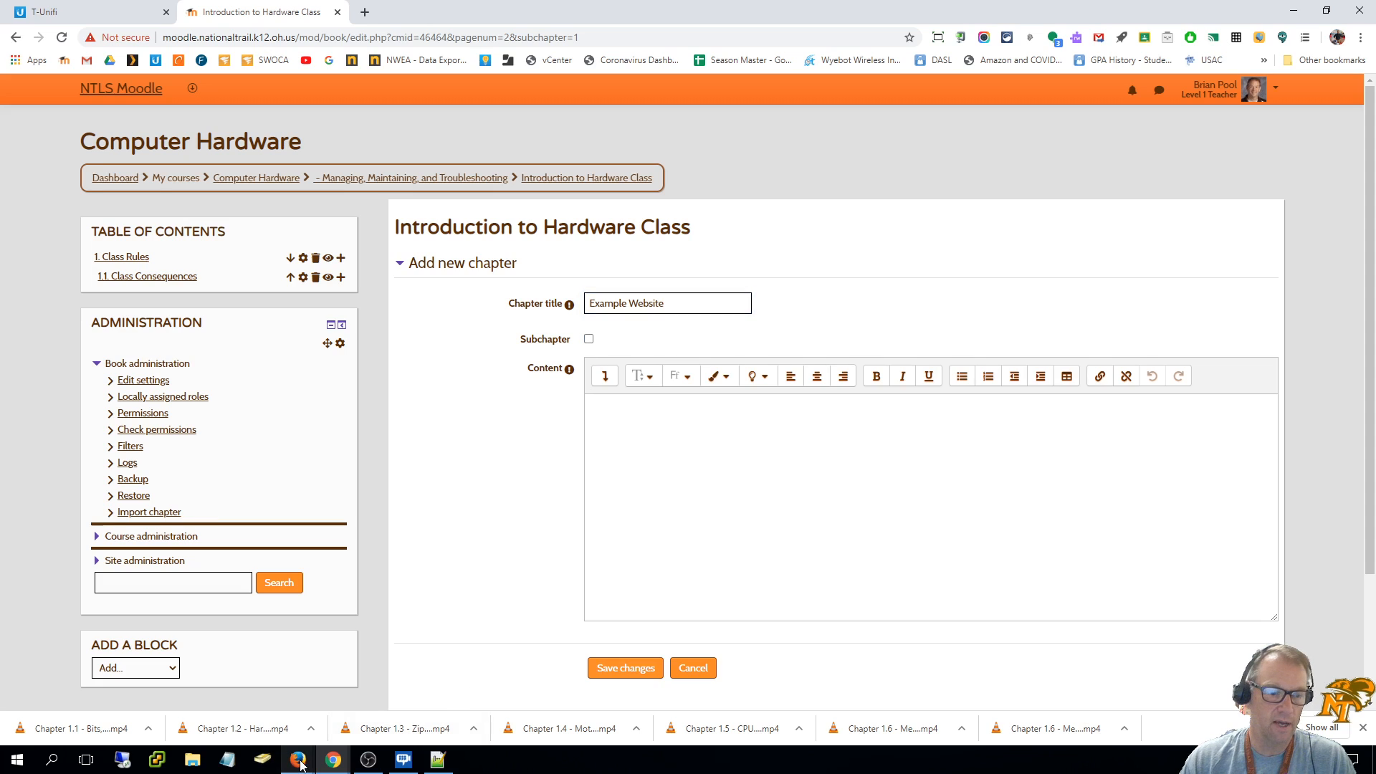
- Switch to the Webopedia personal computer article in Firefox, show it in reader view and copy the whole article
{"action": "mouse_move", "coordinate": [298, 760]}
{"action": "left_click", "coordinate": [478, 693]}
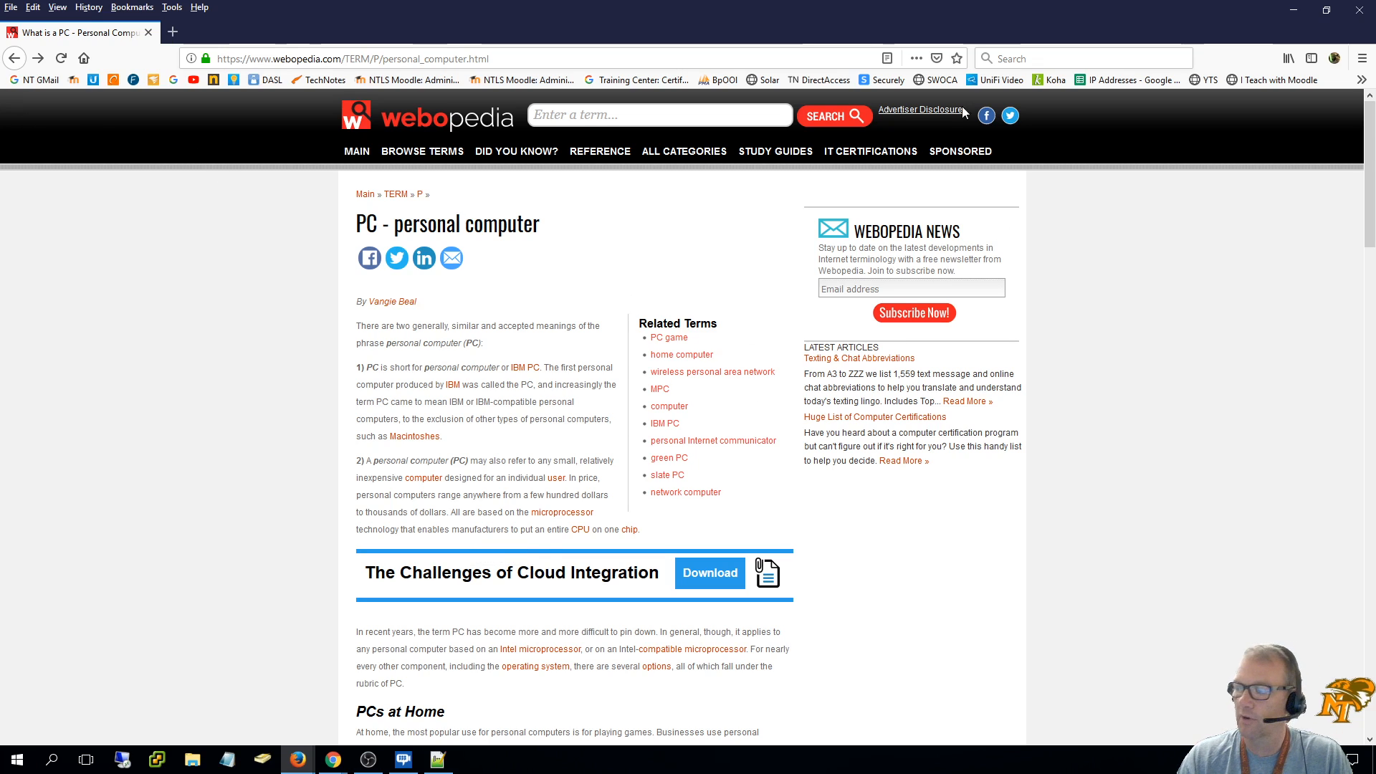
{"action": "left_click", "coordinate": [888, 59]}
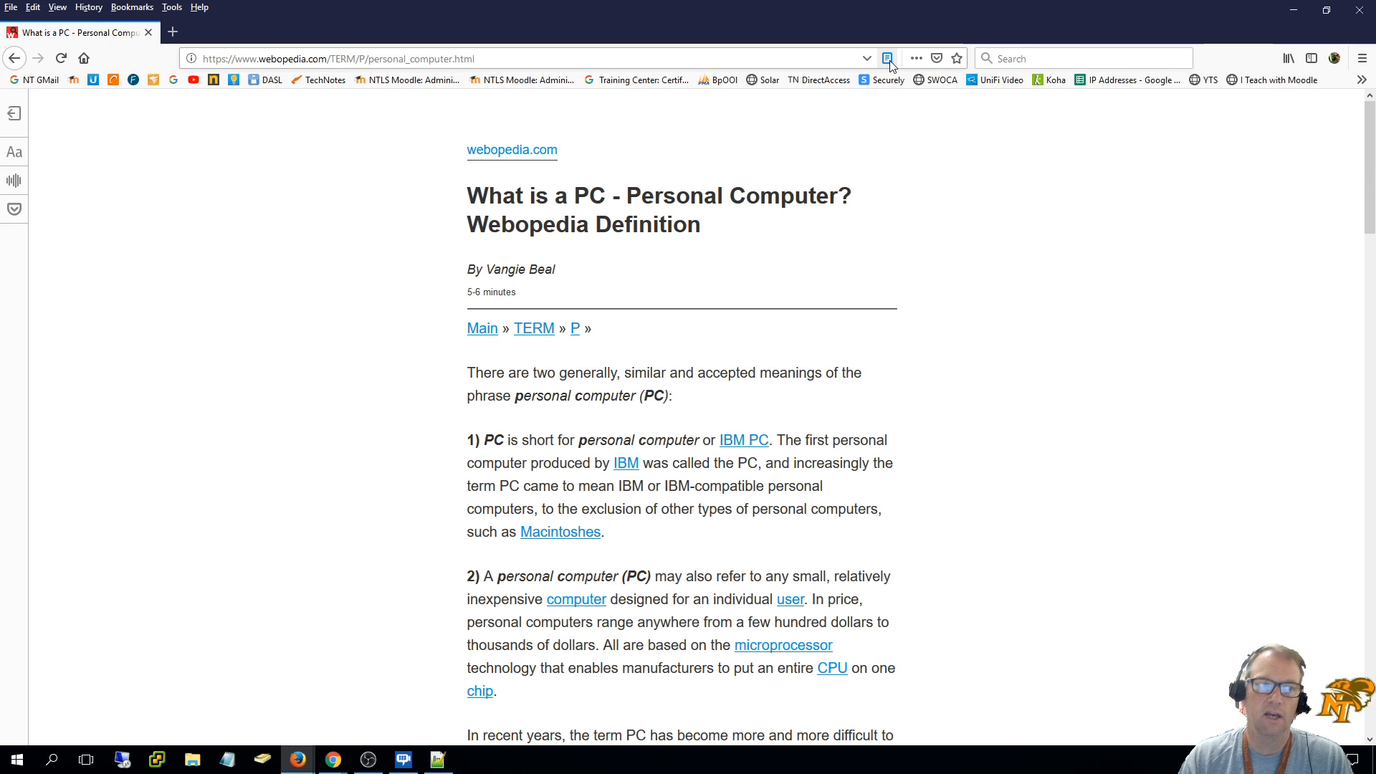
{"action": "key", "text": "ctrl+a"}
{"action": "key", "text": "ctrl+c"}
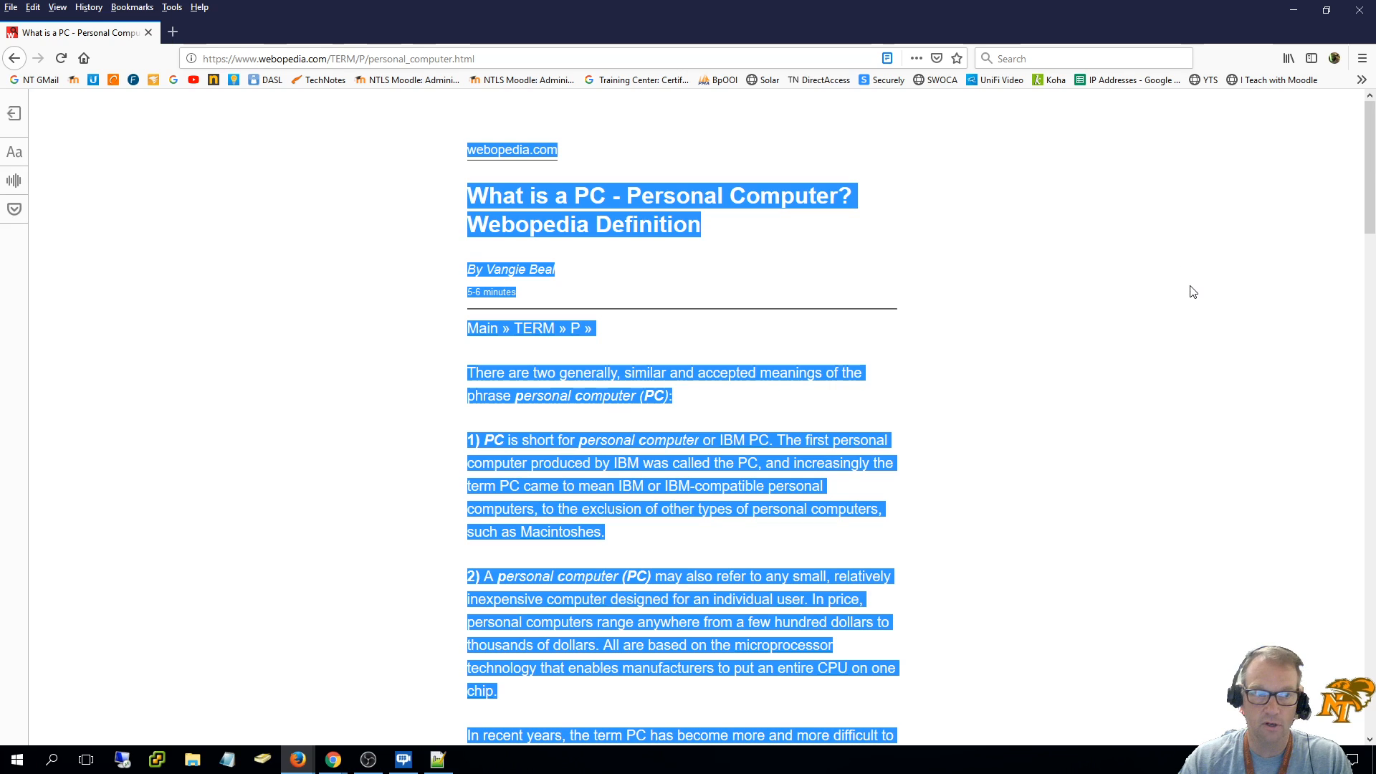
- Return to the Moodle book in Chrome, paste the copied article as the Example Website chapter's content and save the chapter
{"action": "left_click", "coordinate": [1300, 13]}
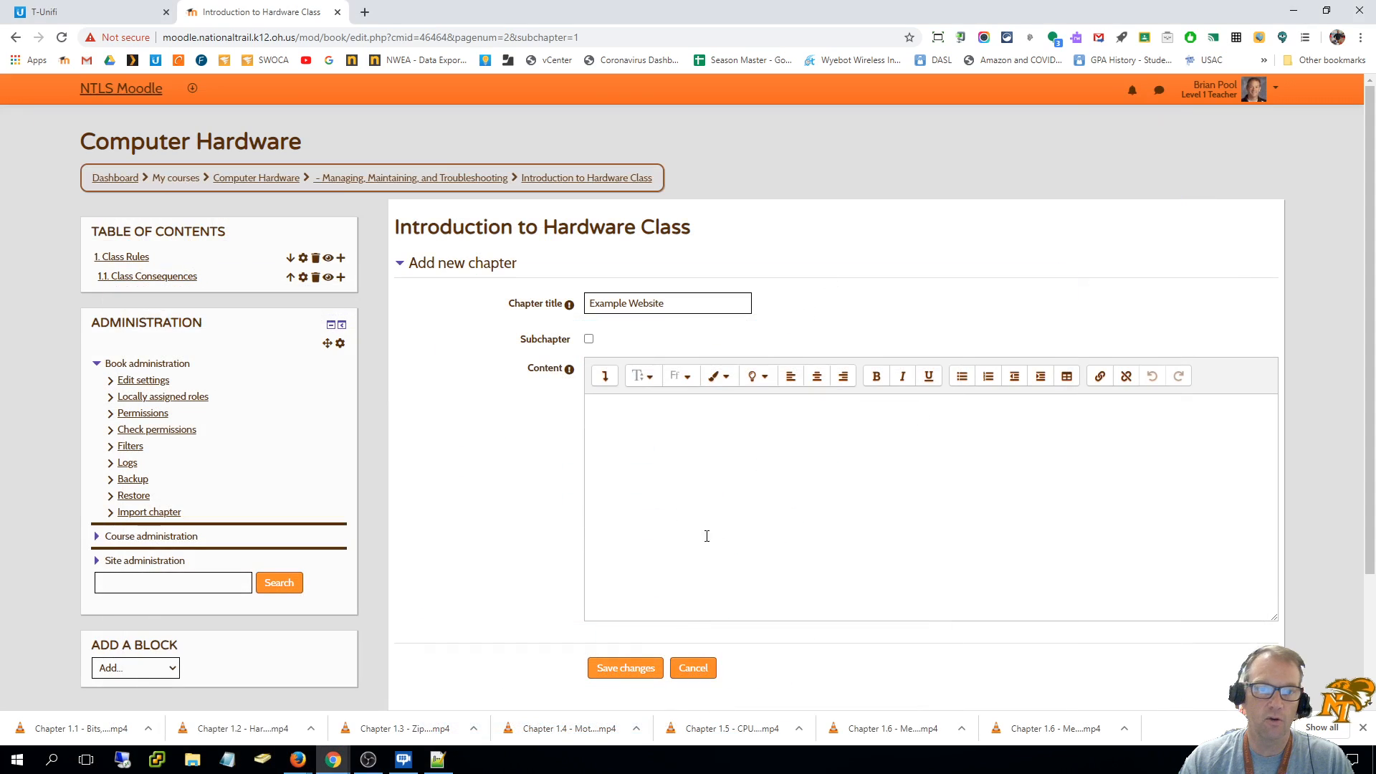
{"action": "left_click", "coordinate": [709, 488]}
{"action": "key", "text": "ctrl+v"}
{"action": "left_click", "coordinate": [617, 668]}
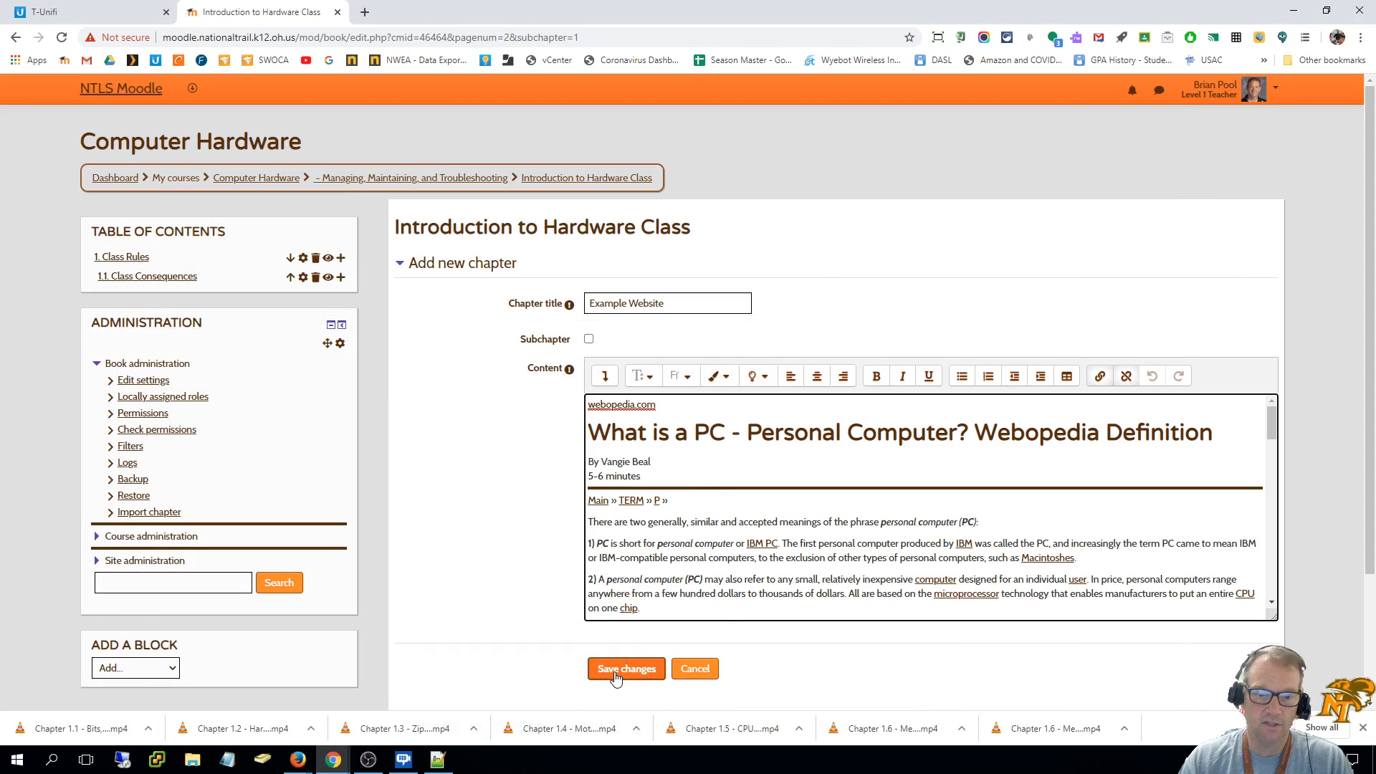
- Review the saved Example Website chapter and test its database management link, returning to the chapter from the linked page
{"action": "scroll", "coordinate": [815, 472], "scroll_direction": "down", "scroll_amount": 12}
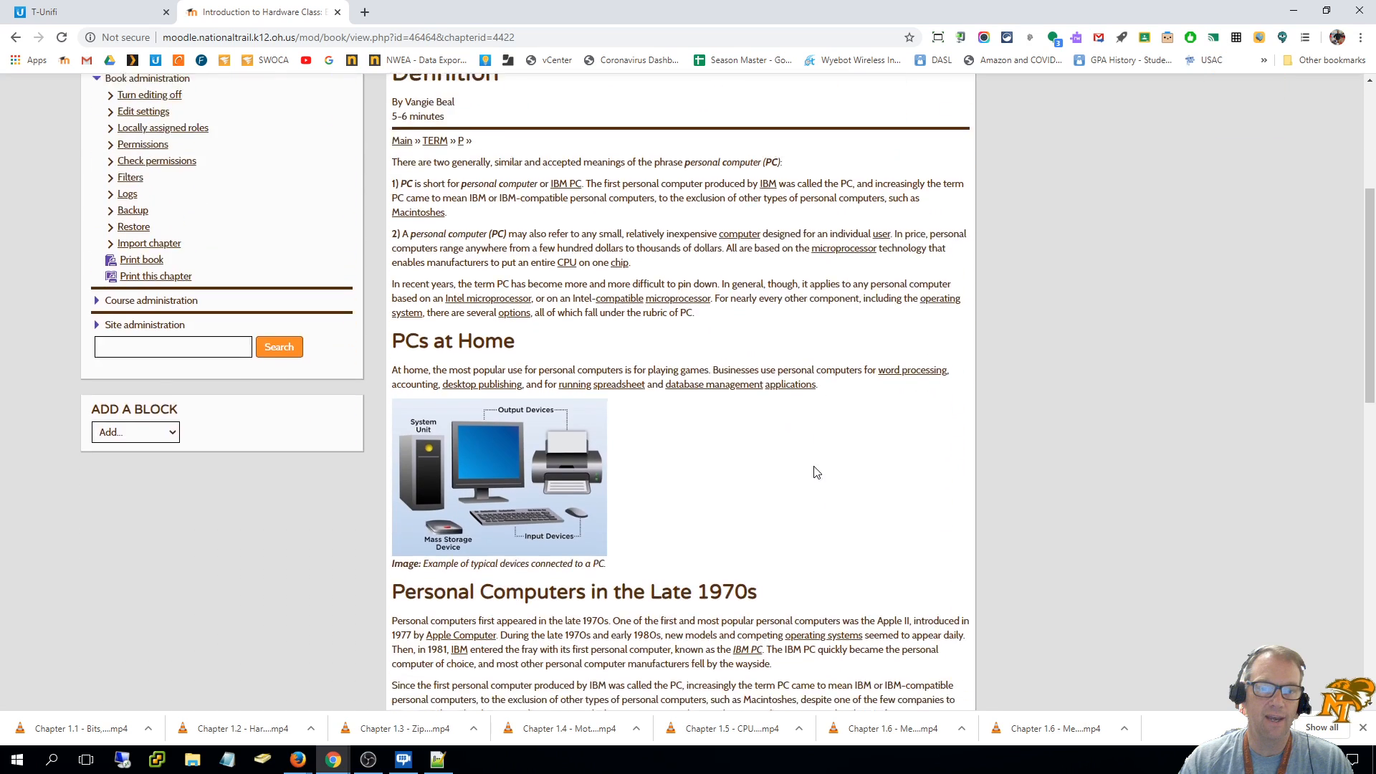
{"action": "scroll", "coordinate": [815, 472], "scroll_direction": "down", "scroll_amount": 4}
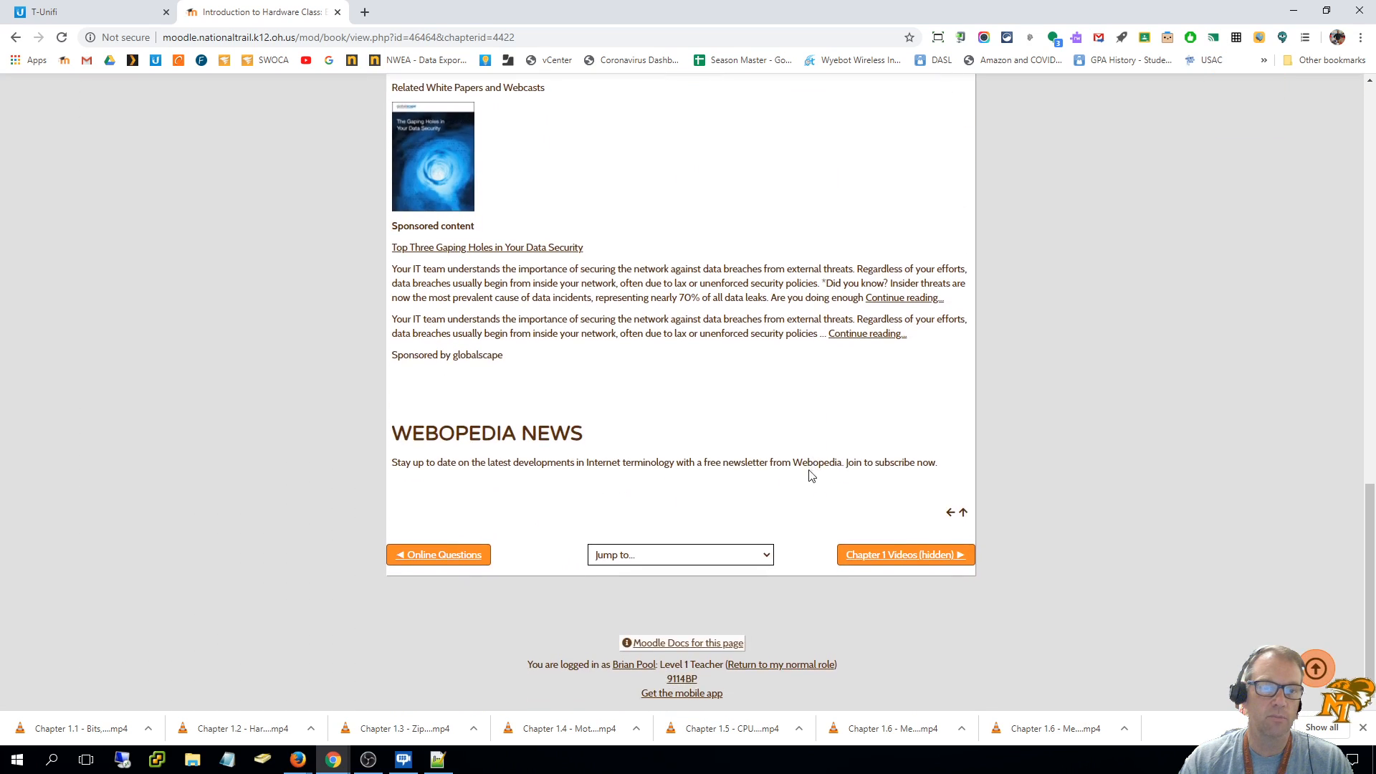
{"action": "scroll", "coordinate": [811, 475], "scroll_direction": "up", "scroll_amount": 8}
{"action": "scroll", "coordinate": [810, 476], "scroll_direction": "up", "scroll_amount": 3}
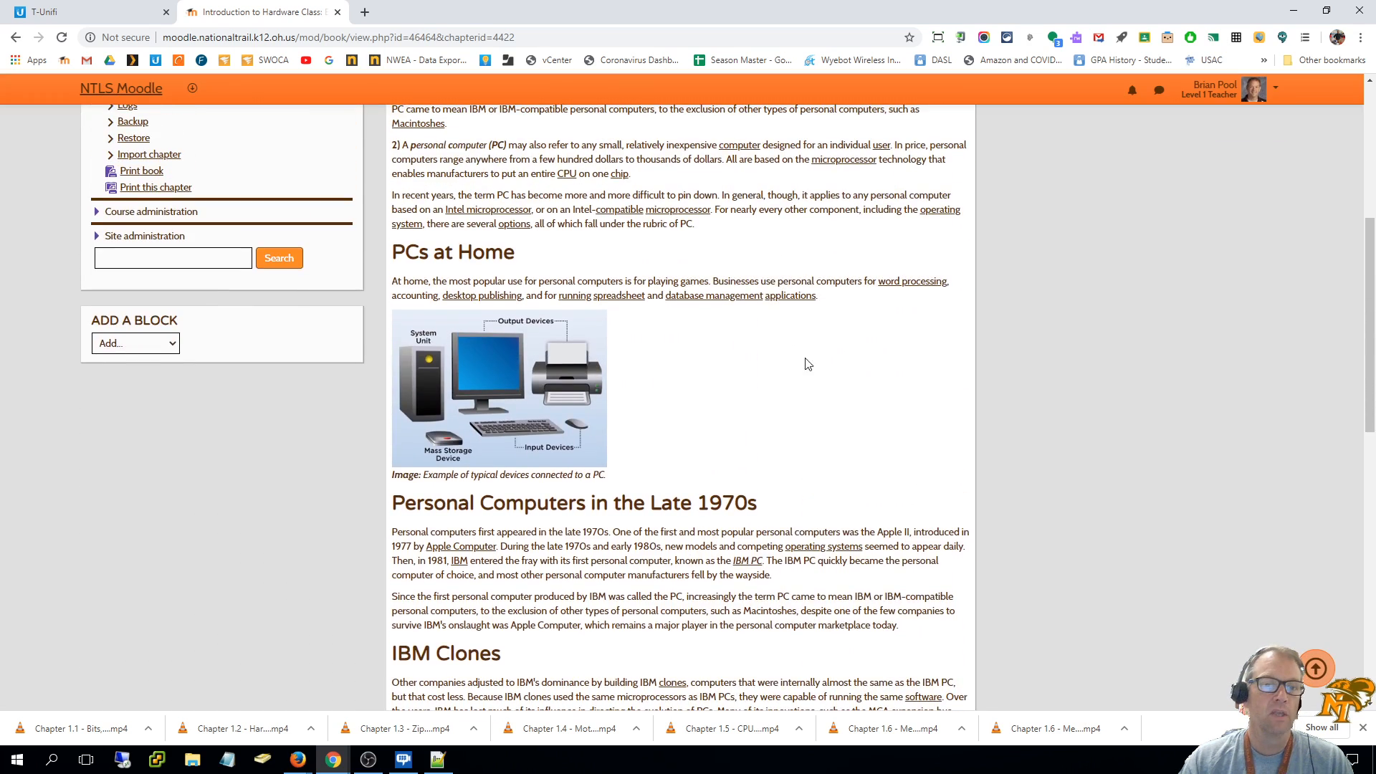
{"action": "left_click", "coordinate": [733, 304]}
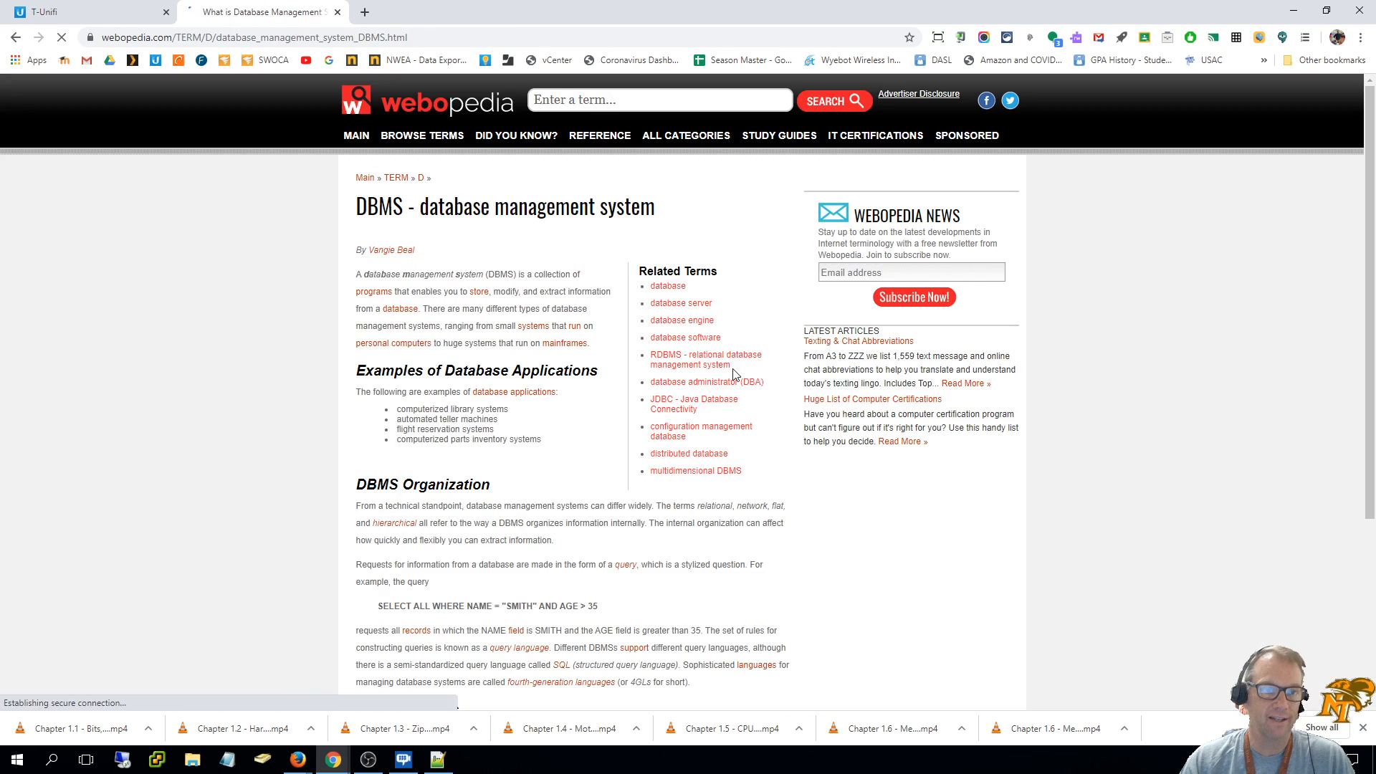
{"action": "left_click", "coordinate": [16, 37]}
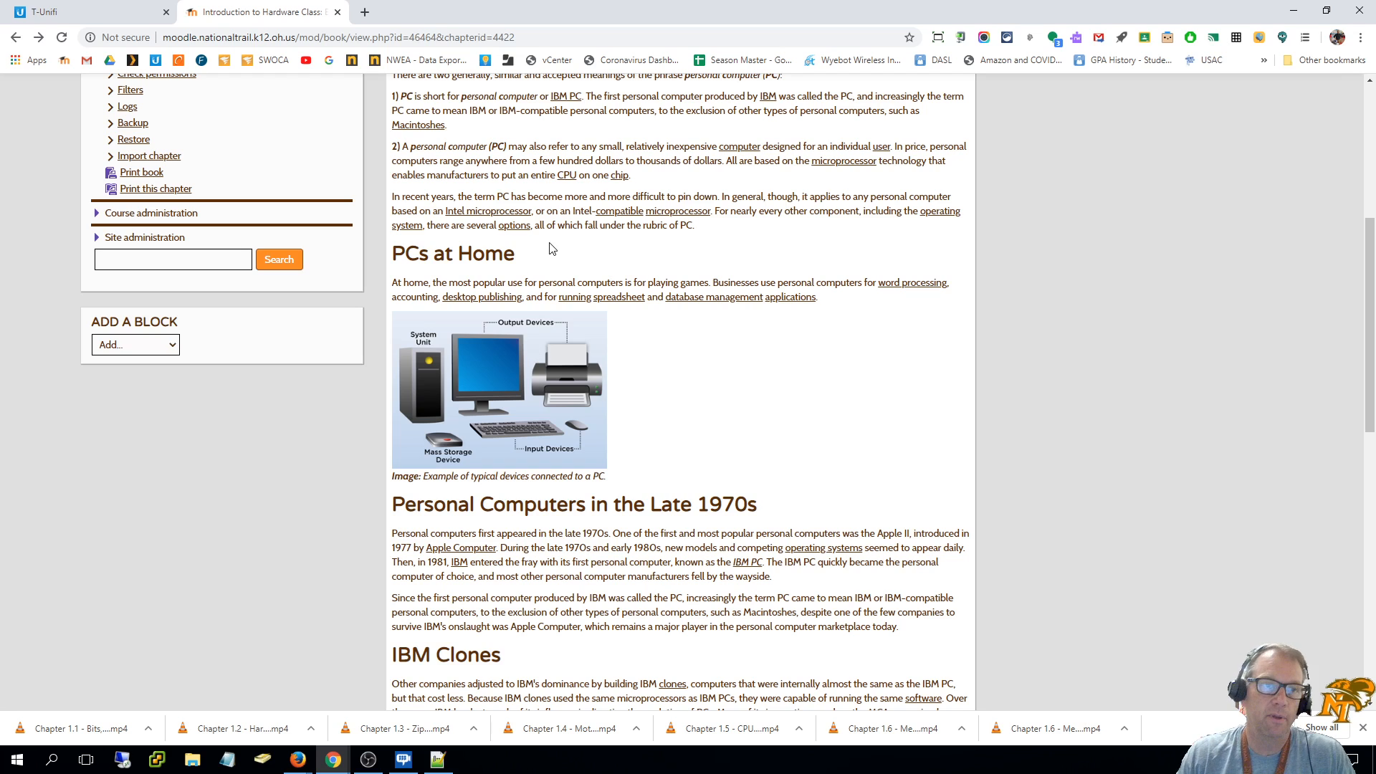
{"action": "scroll", "coordinate": [553, 247], "scroll_direction": "up", "scroll_amount": 5}
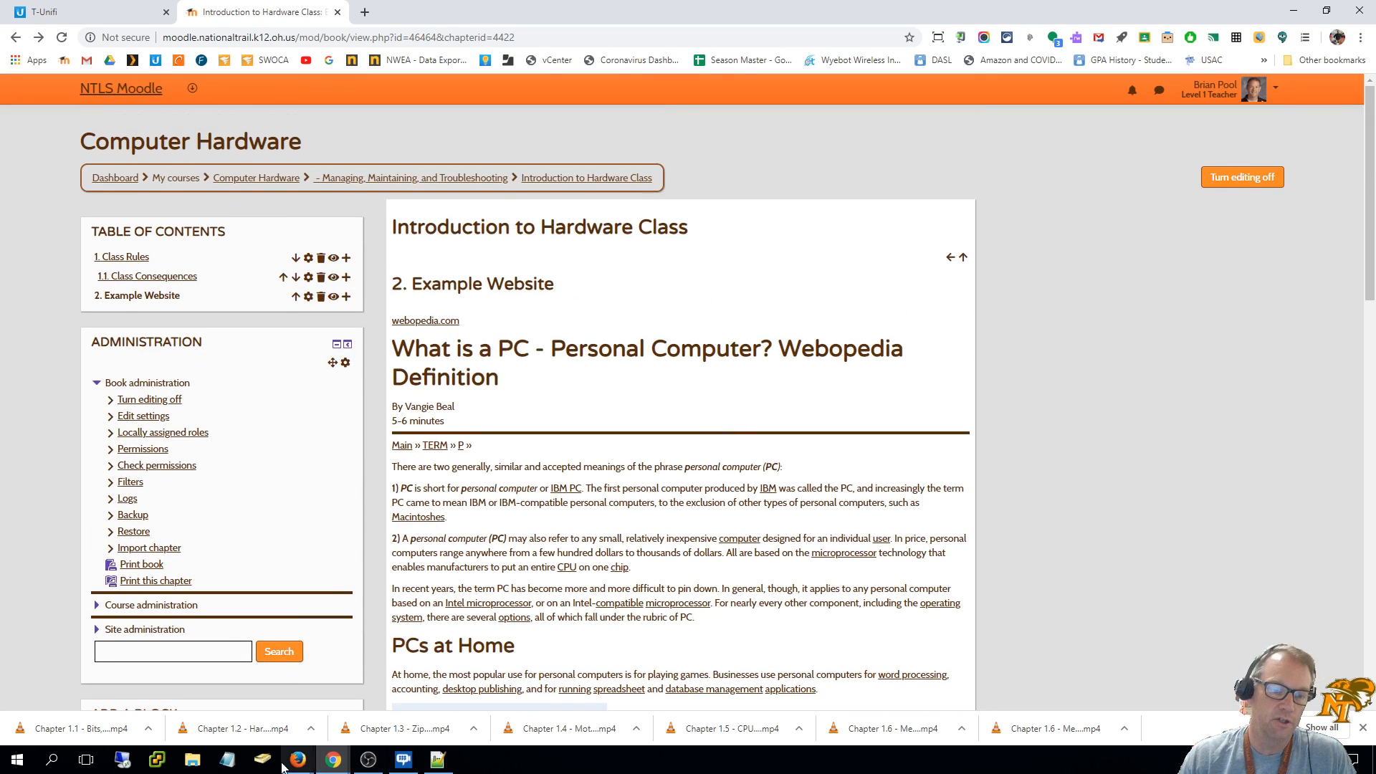
- Switch to Firefox to compare the Webopedia article's normal page with its full reader view, and return to the Moodle book in Chrome
{"action": "mouse_move", "coordinate": [297, 759]}
{"action": "left_click", "coordinate": [413, 700]}
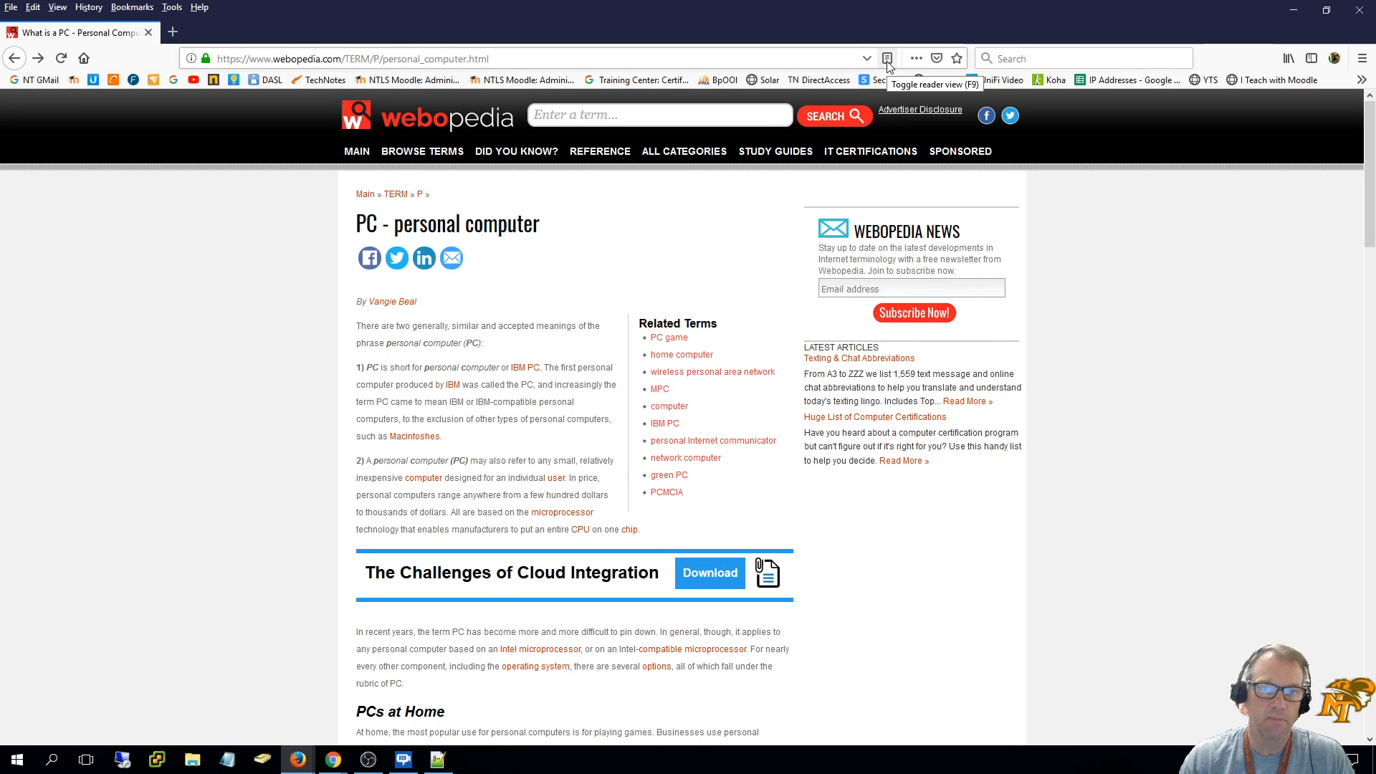
{"action": "left_click", "coordinate": [887, 59]}
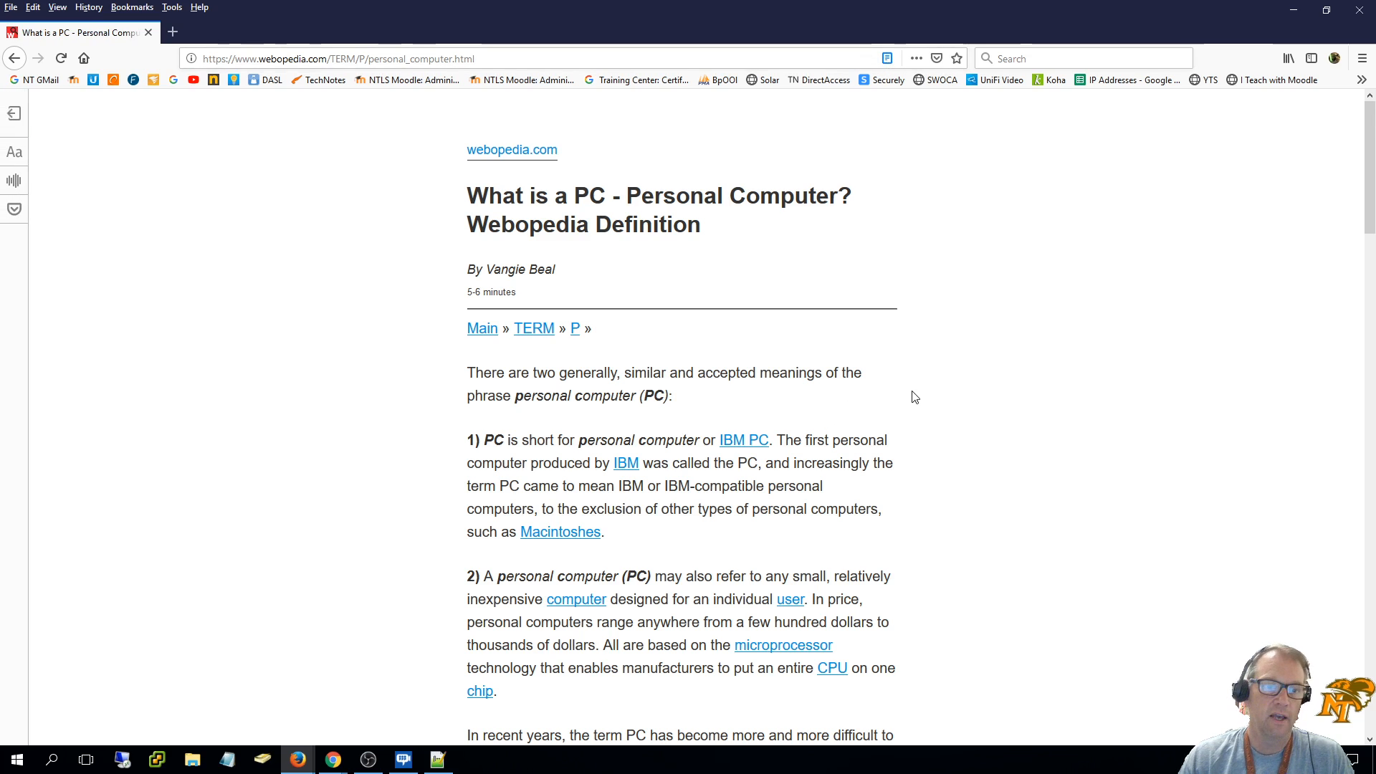
{"action": "scroll", "coordinate": [910, 413], "scroll_direction": "down", "scroll_amount": 15}
{"action": "scroll", "coordinate": [911, 414], "scroll_direction": "down", "scroll_amount": 6}
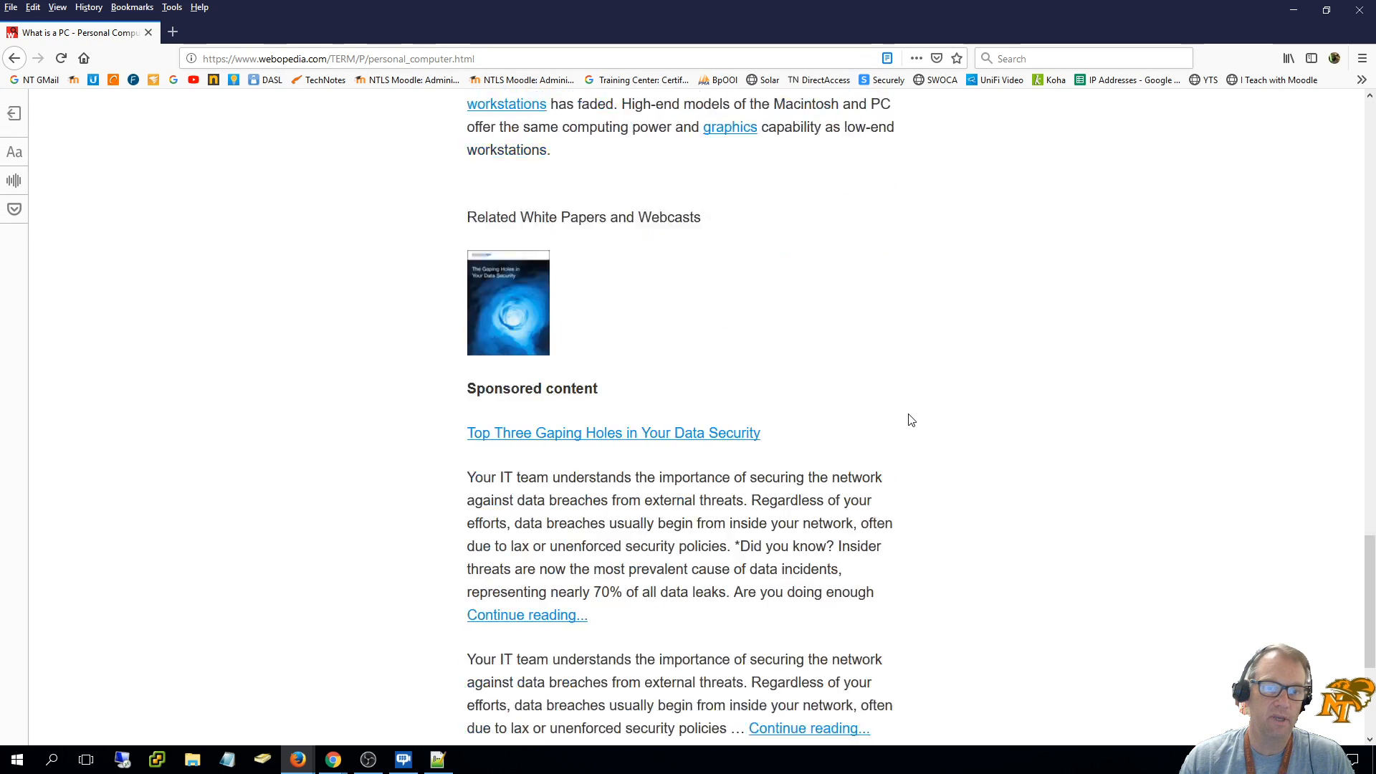
{"action": "scroll", "coordinate": [909, 418], "scroll_direction": "up", "scroll_amount": 20}
{"action": "scroll", "coordinate": [852, 434], "scroll_direction": "up", "scroll_amount": 1}
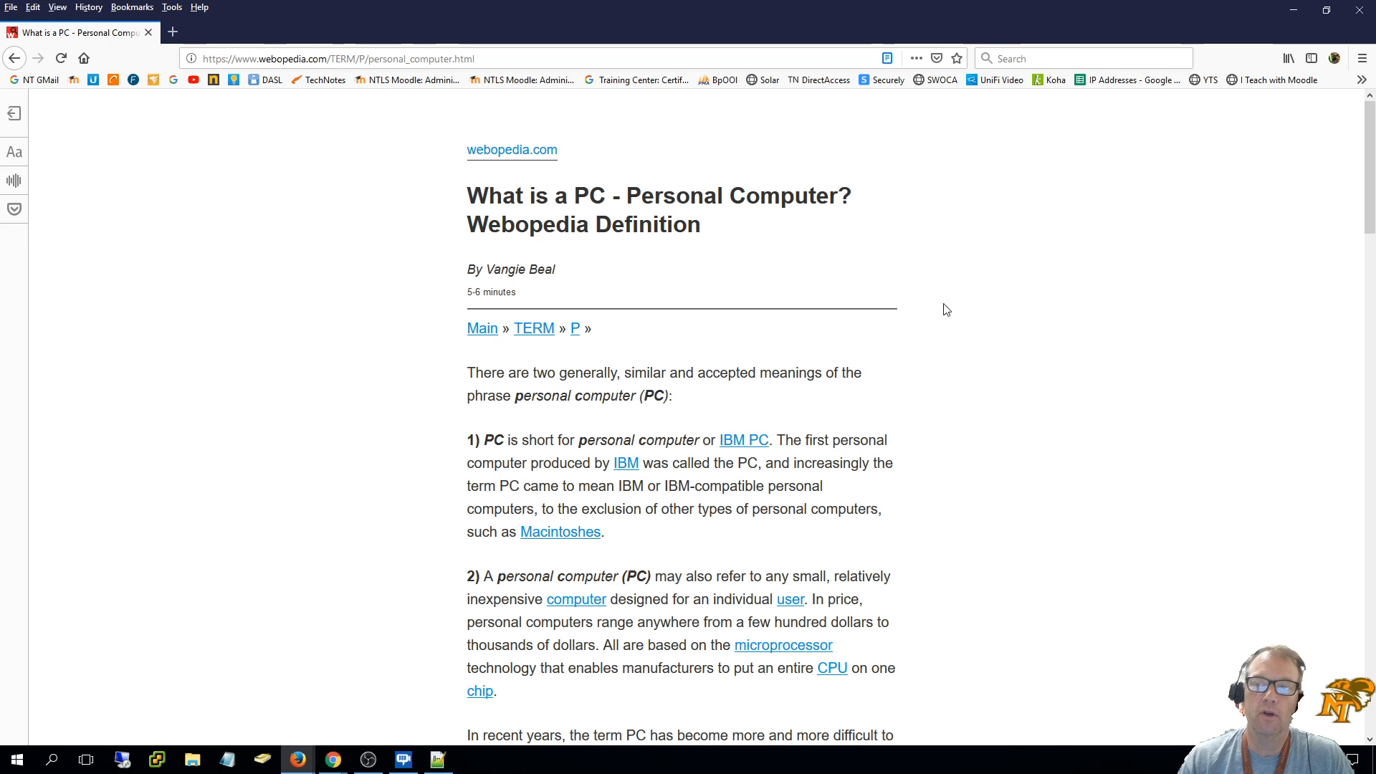
{"action": "key", "text": "alt+Tab"}
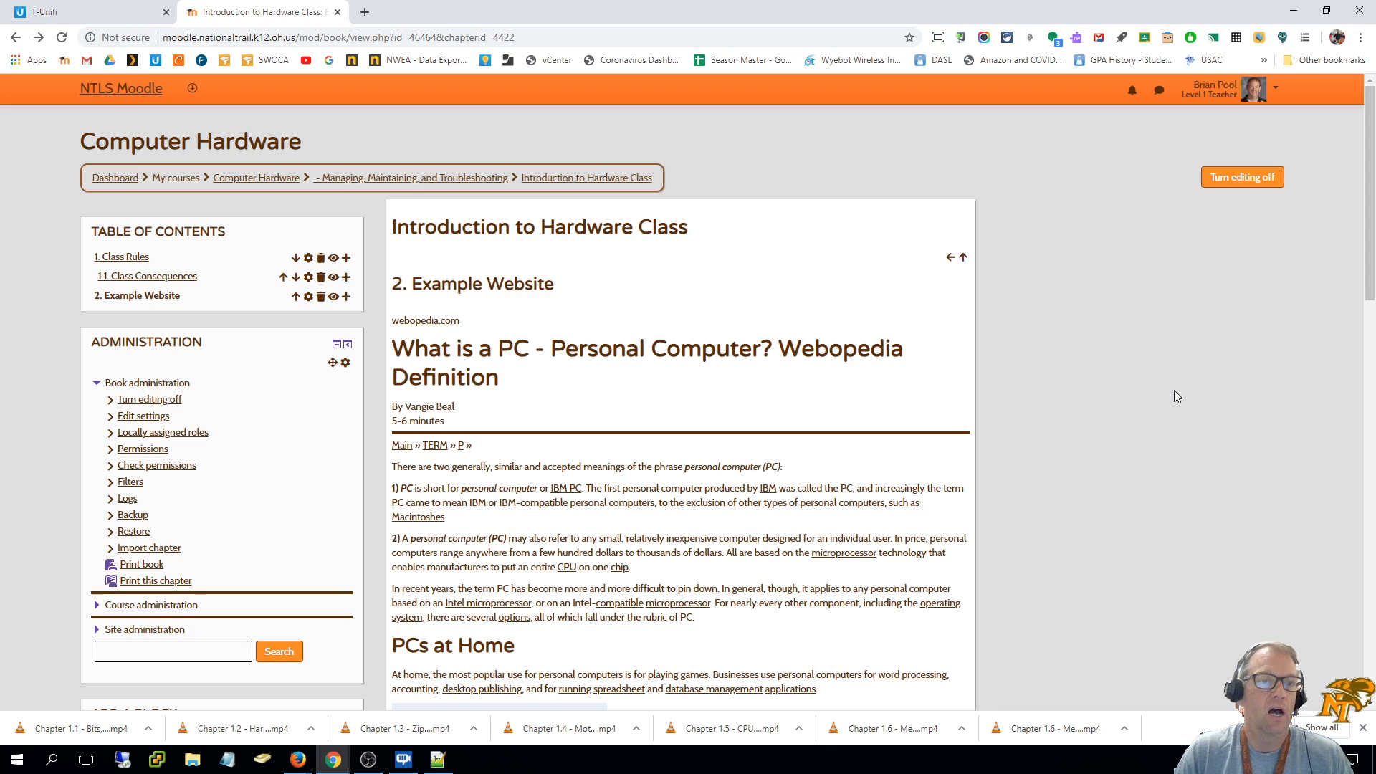
- Turn editing off on the Computer Hardware course page and return to the normal role
{"action": "left_click", "coordinate": [264, 180]}
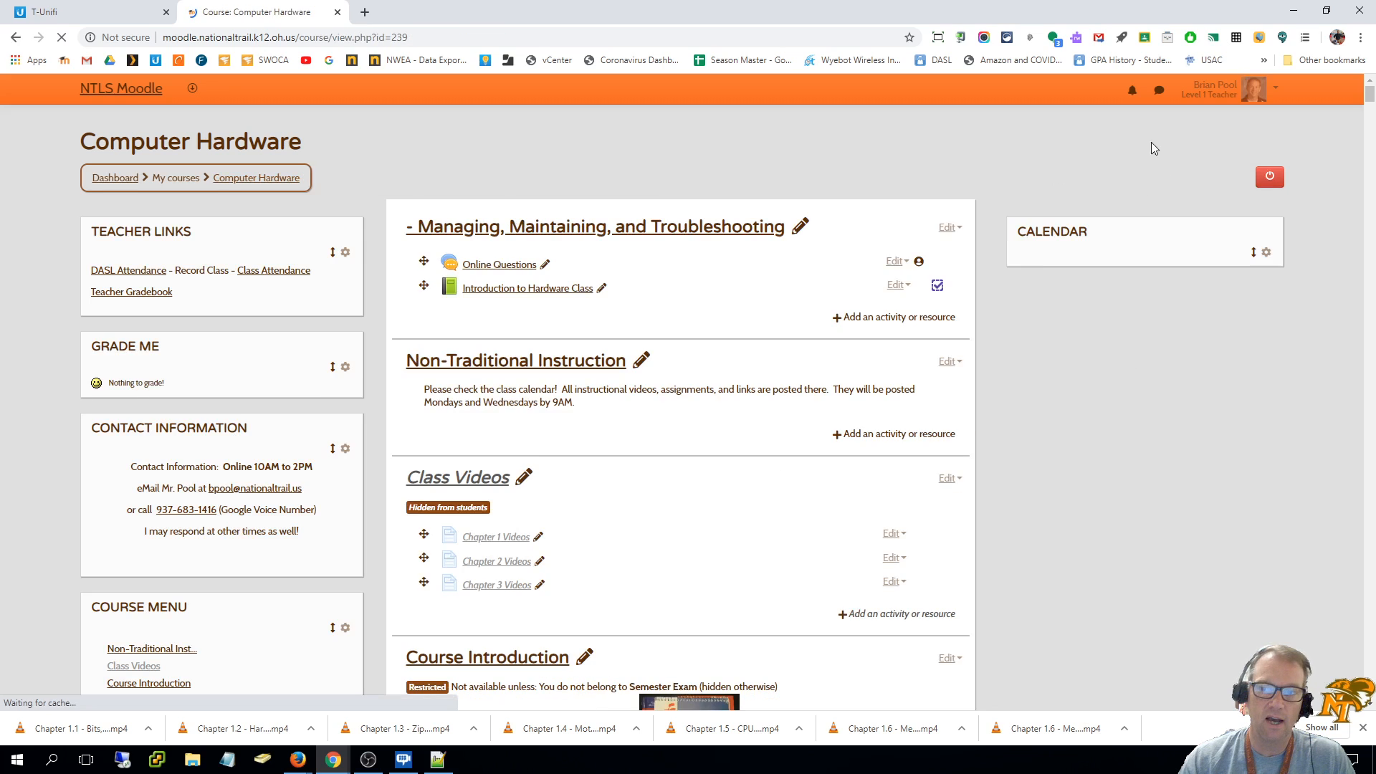
{"action": "left_click", "coordinate": [1218, 94]}
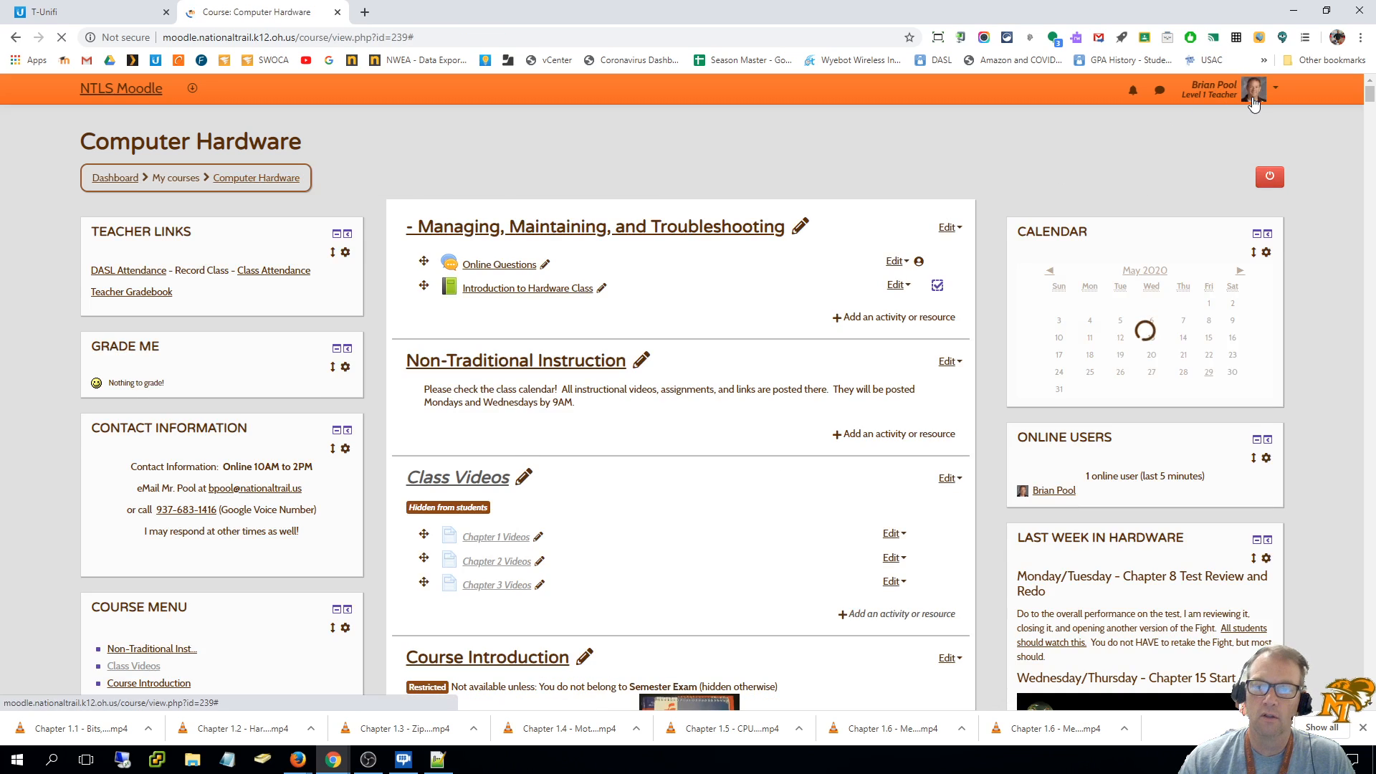
{"action": "left_click", "coordinate": [1247, 175]}
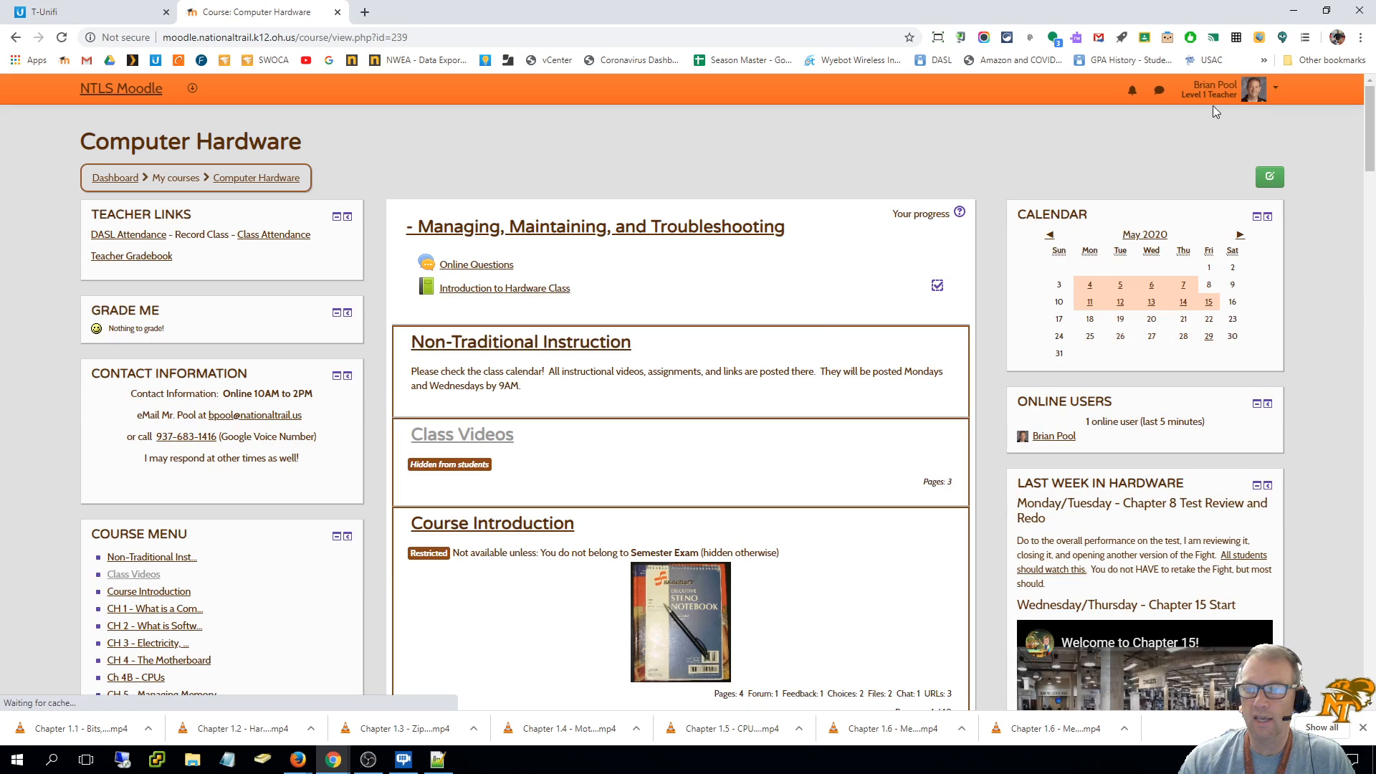
{"action": "left_click", "coordinate": [1218, 92]}
{"action": "left_click", "coordinate": [1209, 294]}
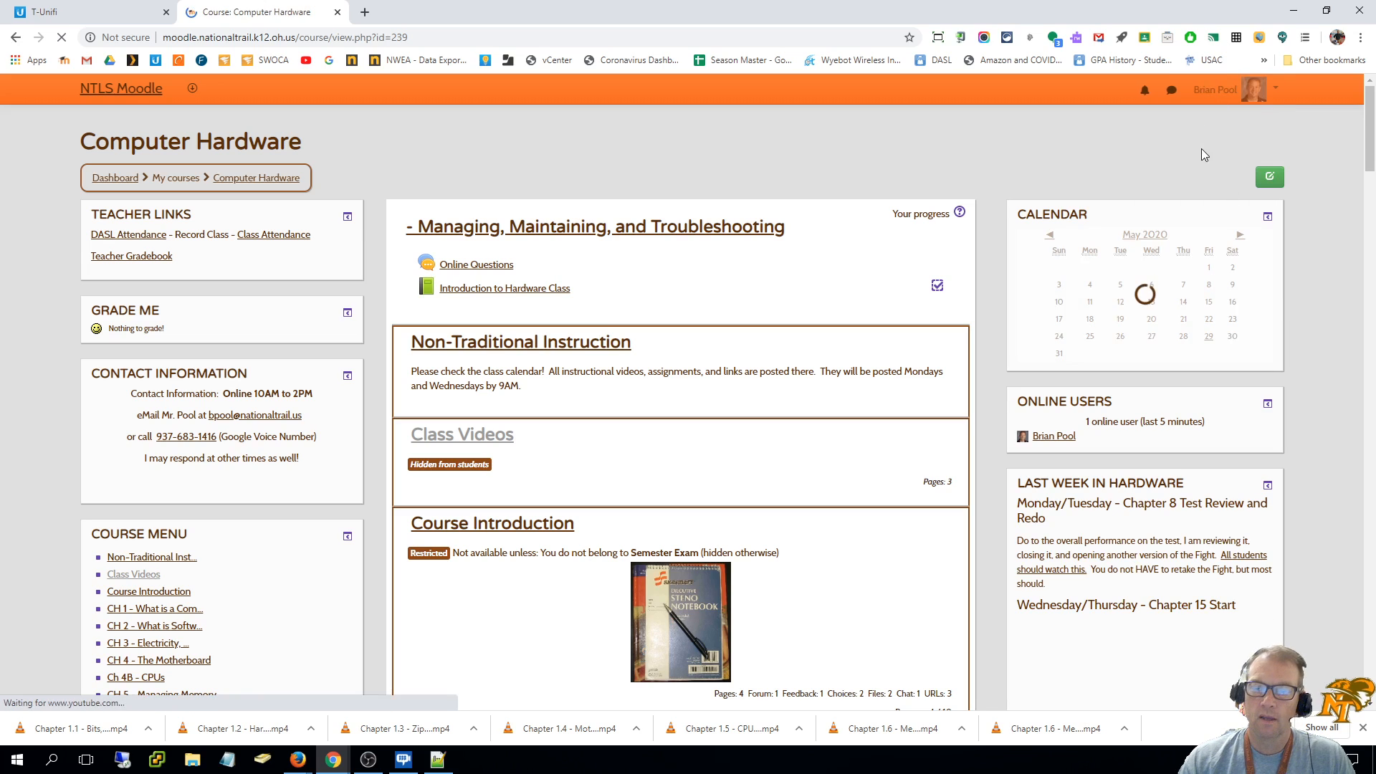
- Switch the course role to Clean Course View
{"action": "left_click", "coordinate": [1222, 89]}
{"action": "left_click", "coordinate": [1212, 294]}
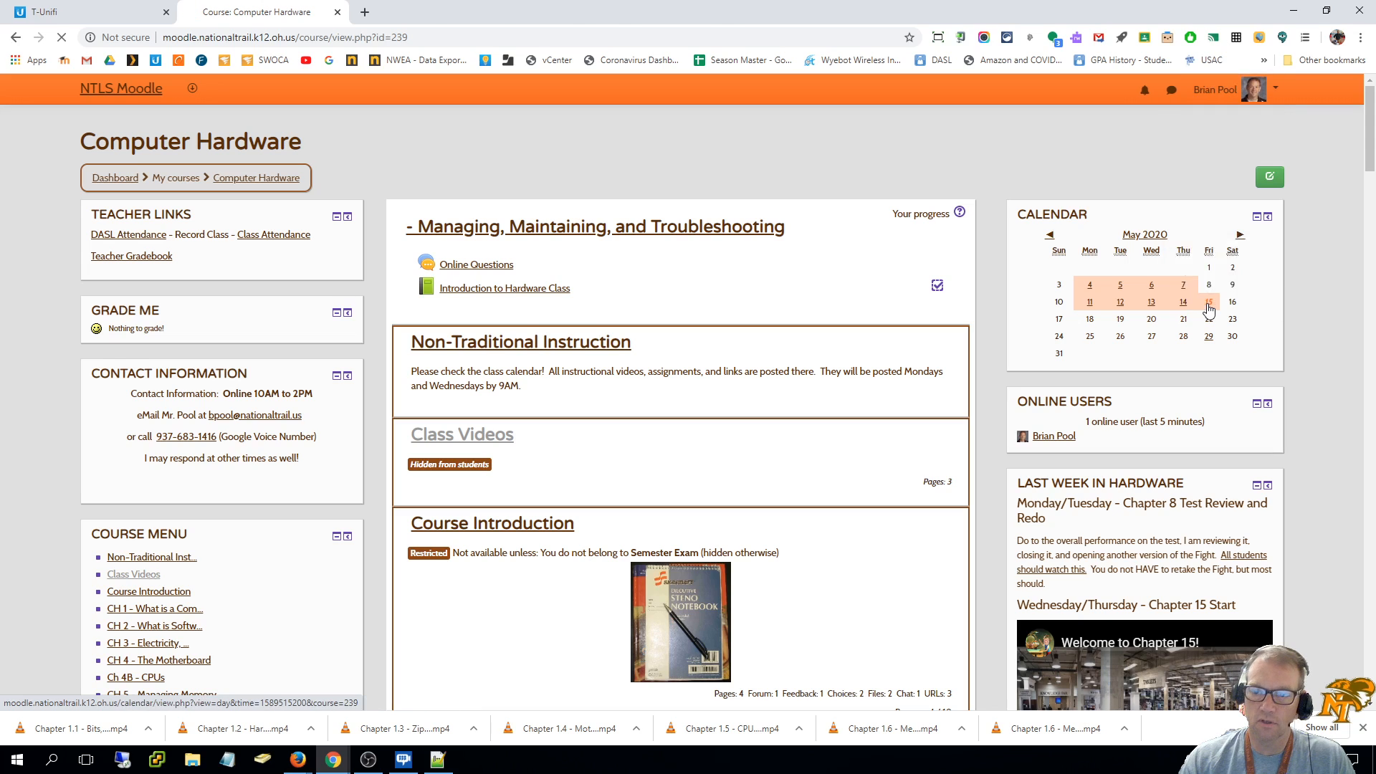
{"action": "left_click", "coordinate": [518, 604]}
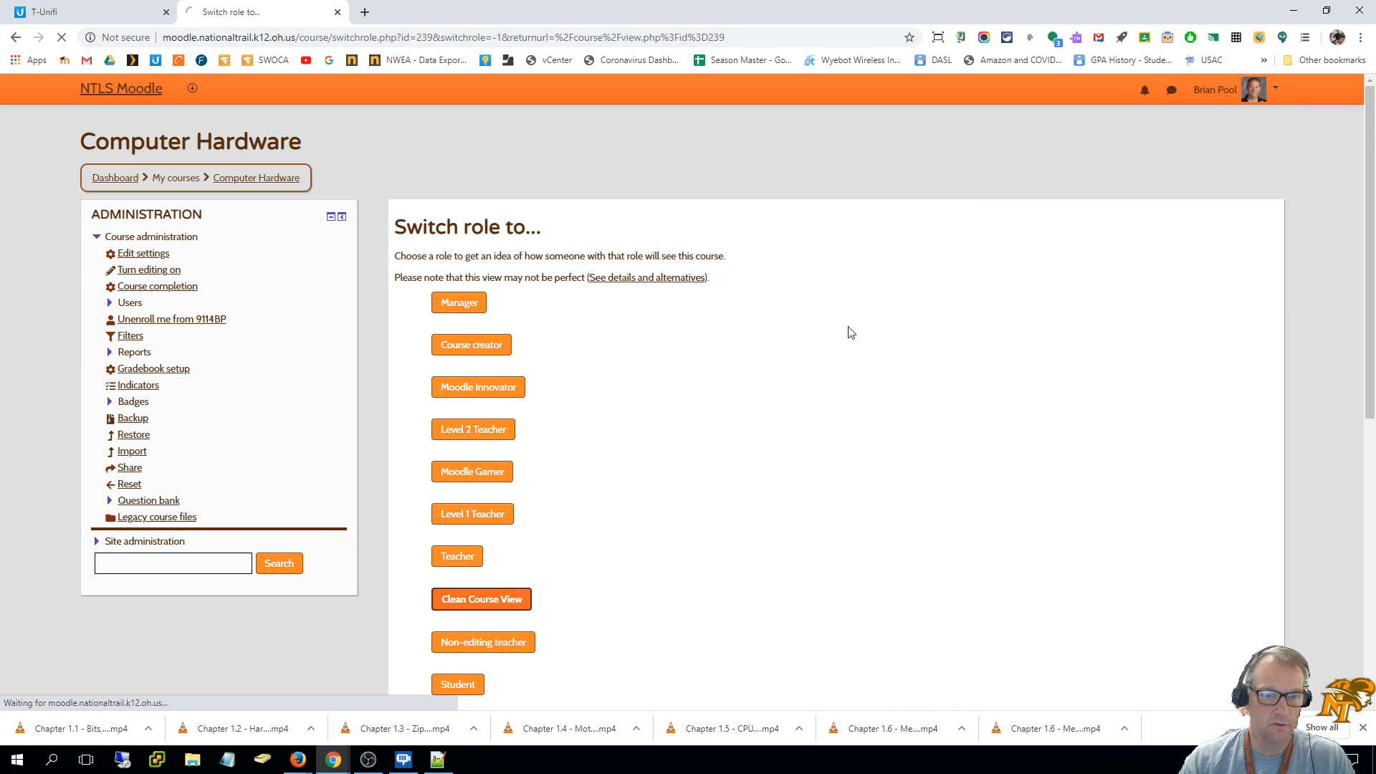
- Open the course section CH 1 - What is a Computer (hardware) and look through its reading assignments and activities
{"action": "scroll", "coordinate": [699, 370], "scroll_direction": "down", "scroll_amount": 4}
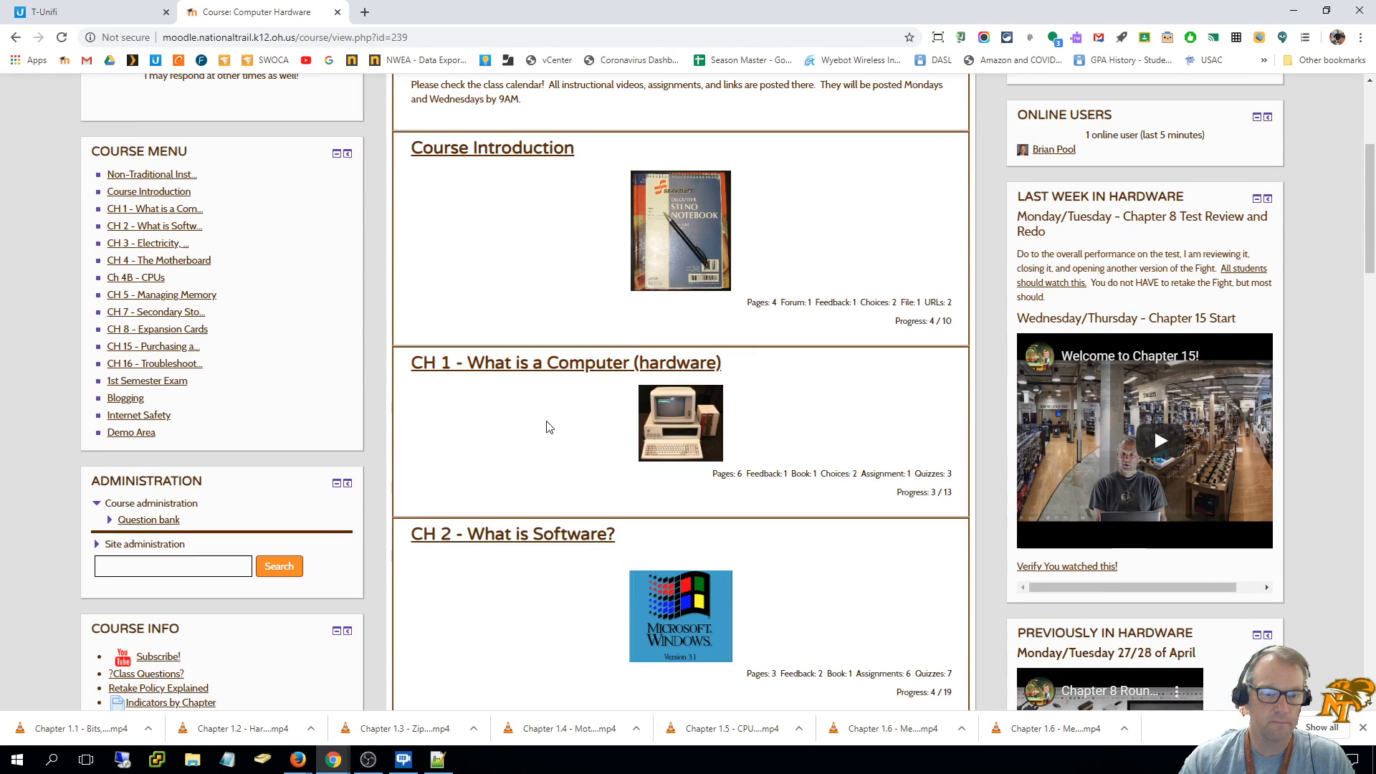
{"action": "left_click", "coordinate": [569, 372]}
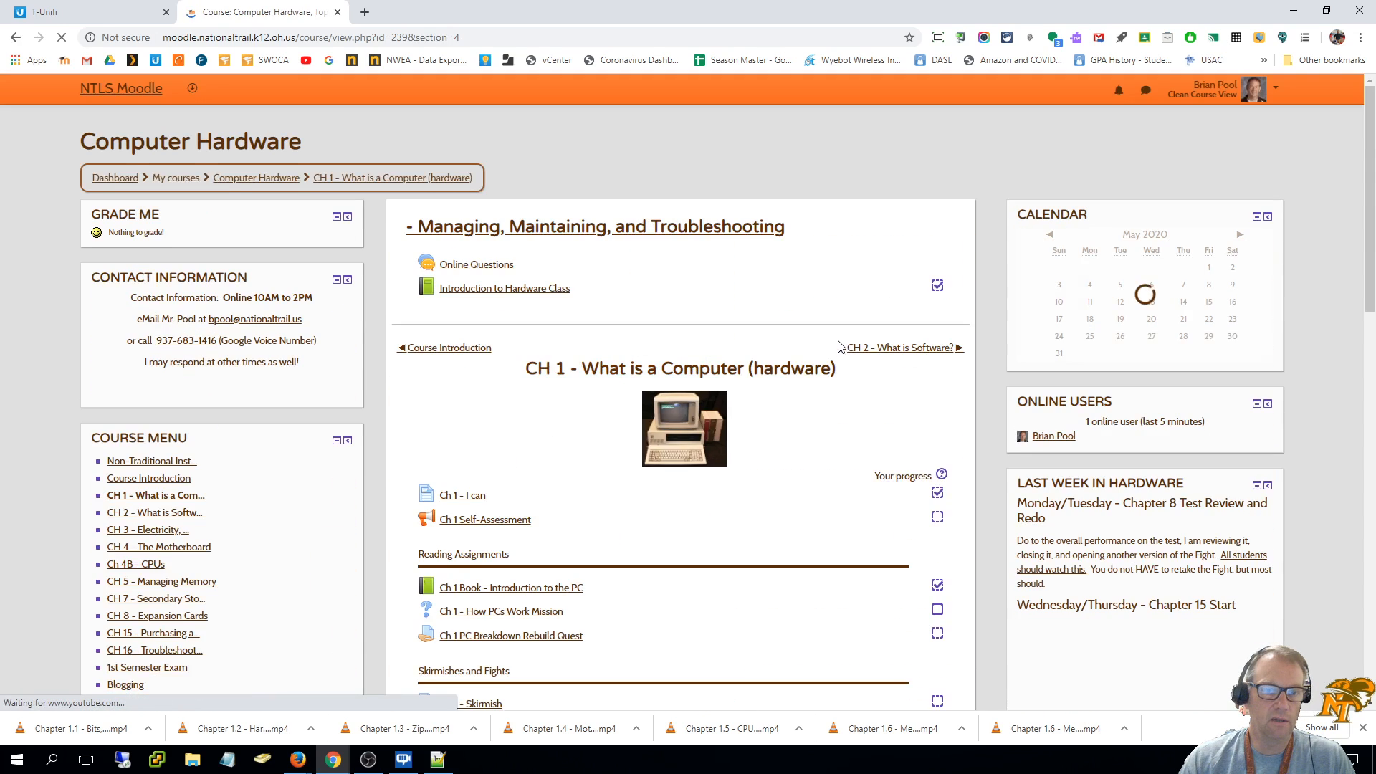
{"action": "scroll", "coordinate": [837, 347], "scroll_direction": "down", "scroll_amount": 5}
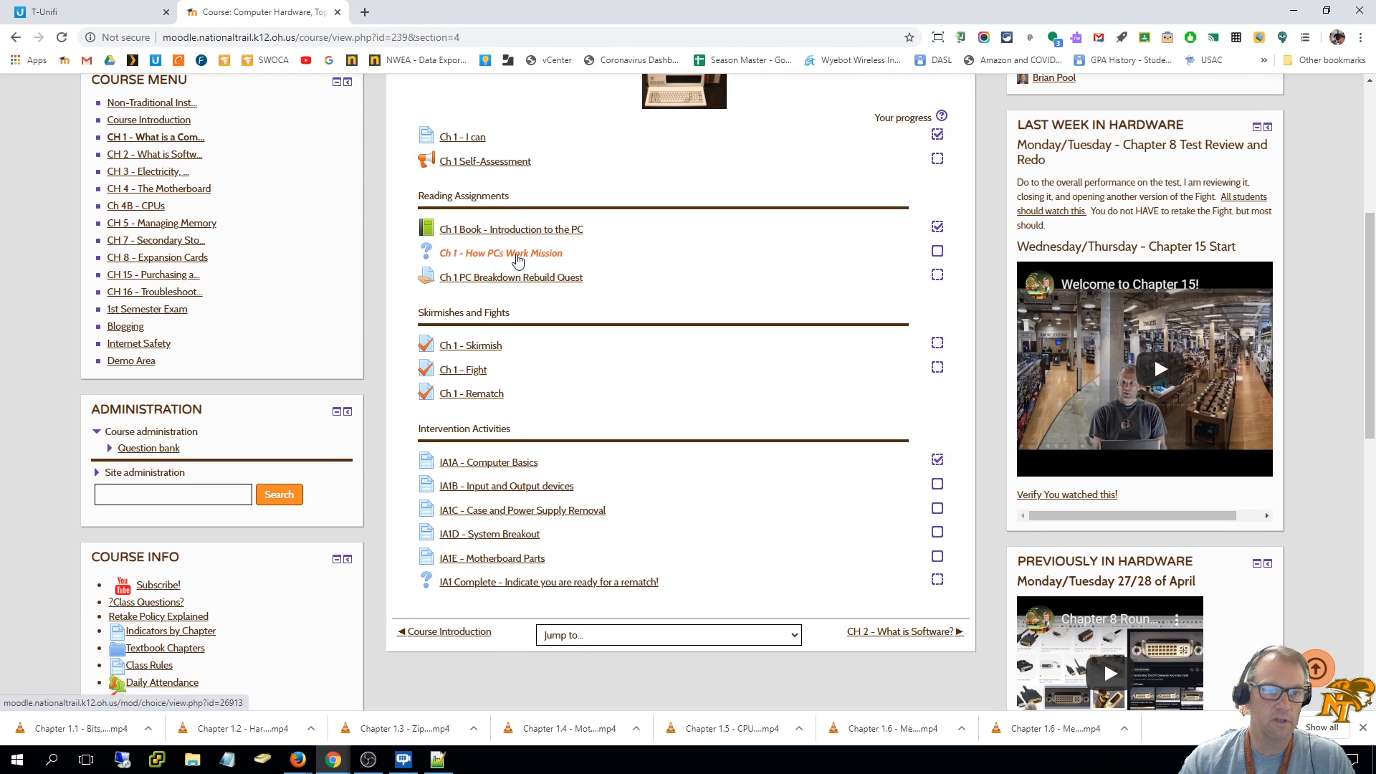